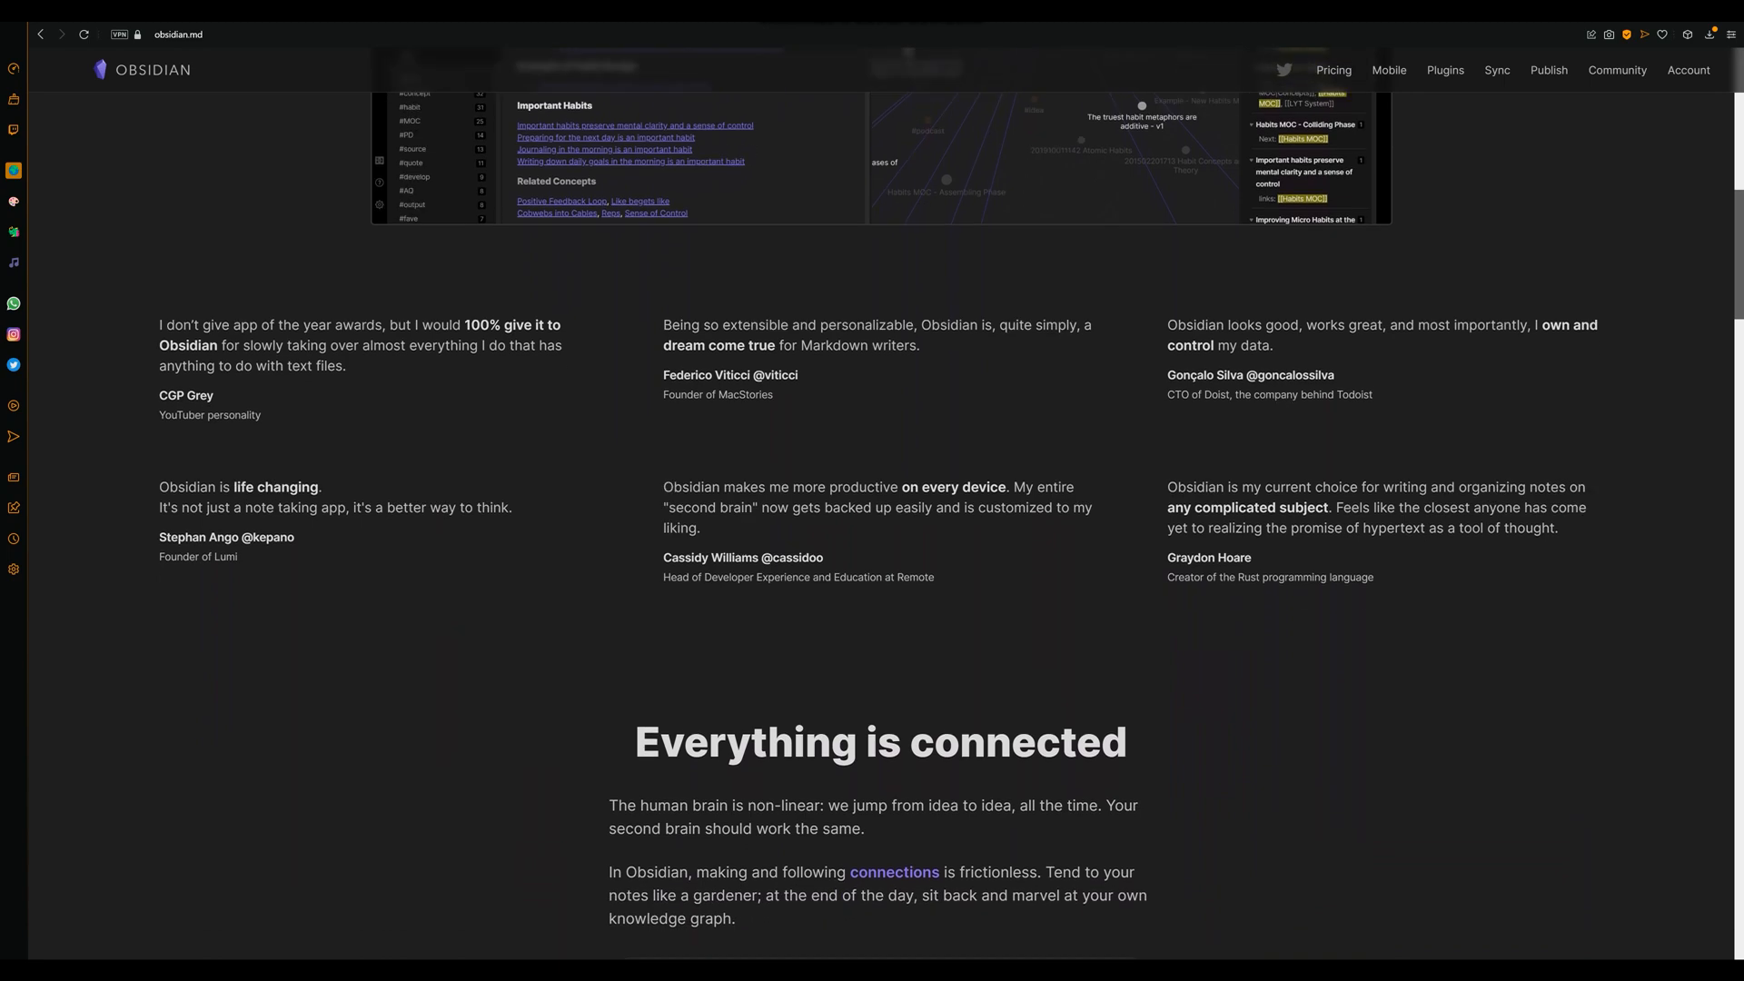
Read through the Obsidian home page, from the testimonials to the linking features under "Everything is connected".
scroll(951, 505, "down", 4)
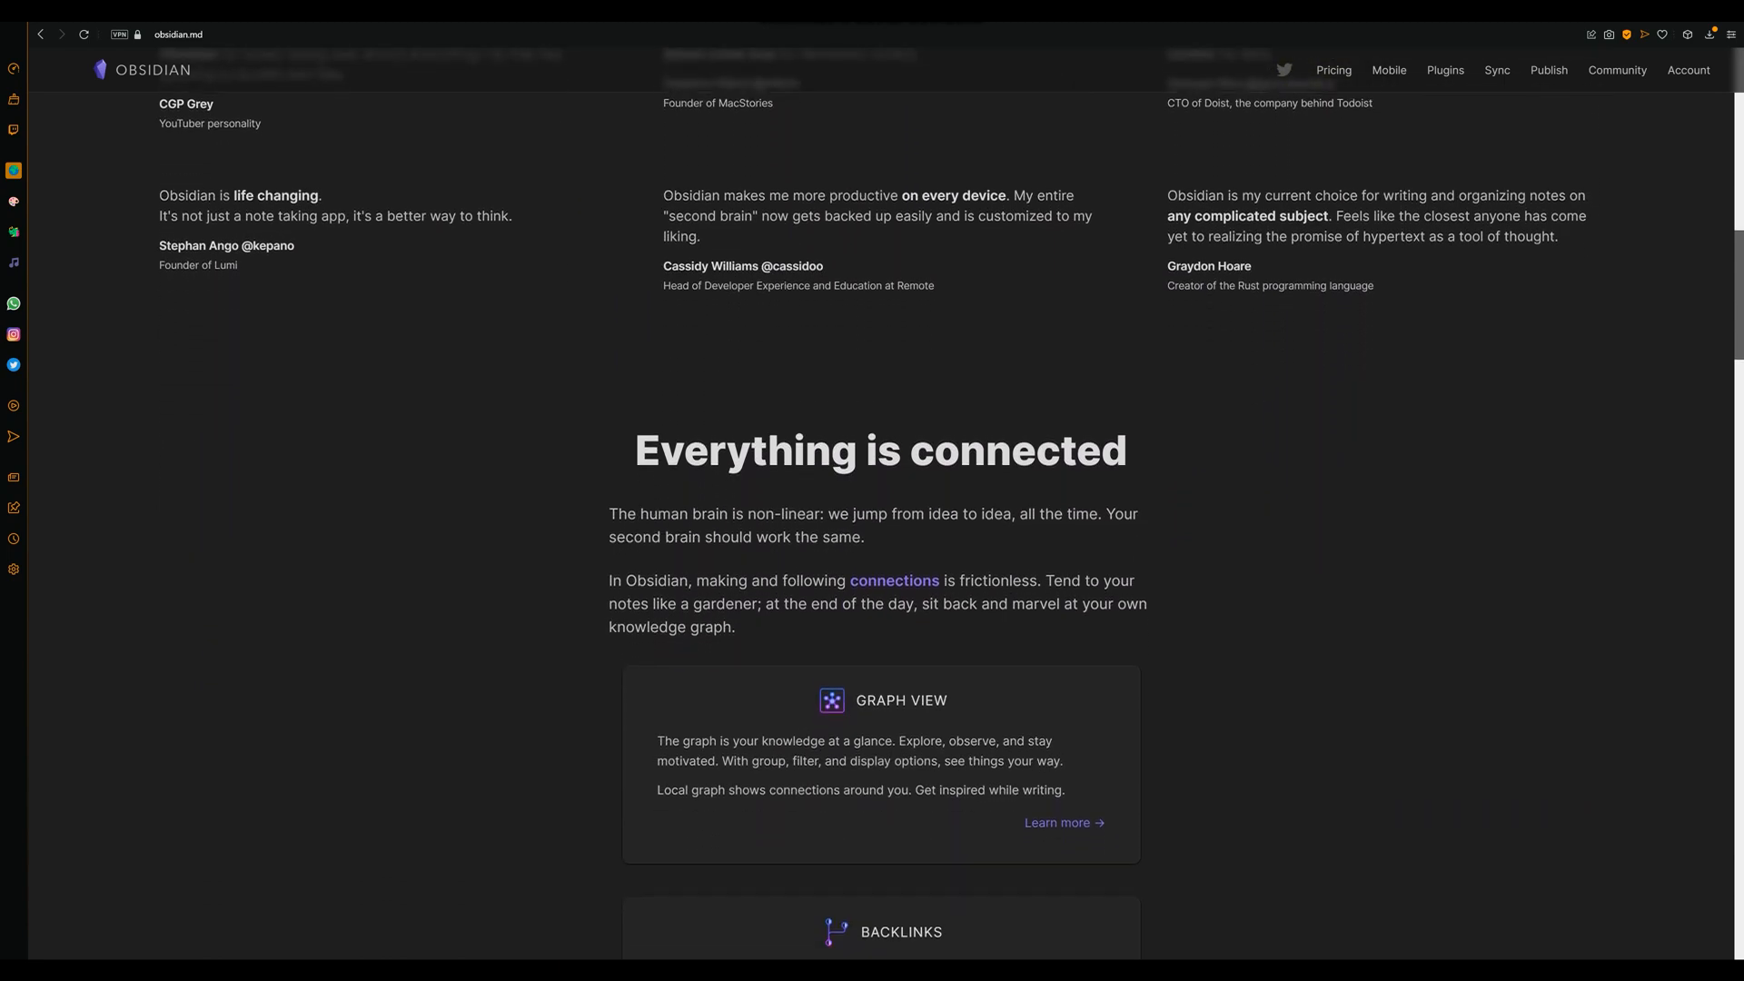
scroll(881, 505, "down", 4)
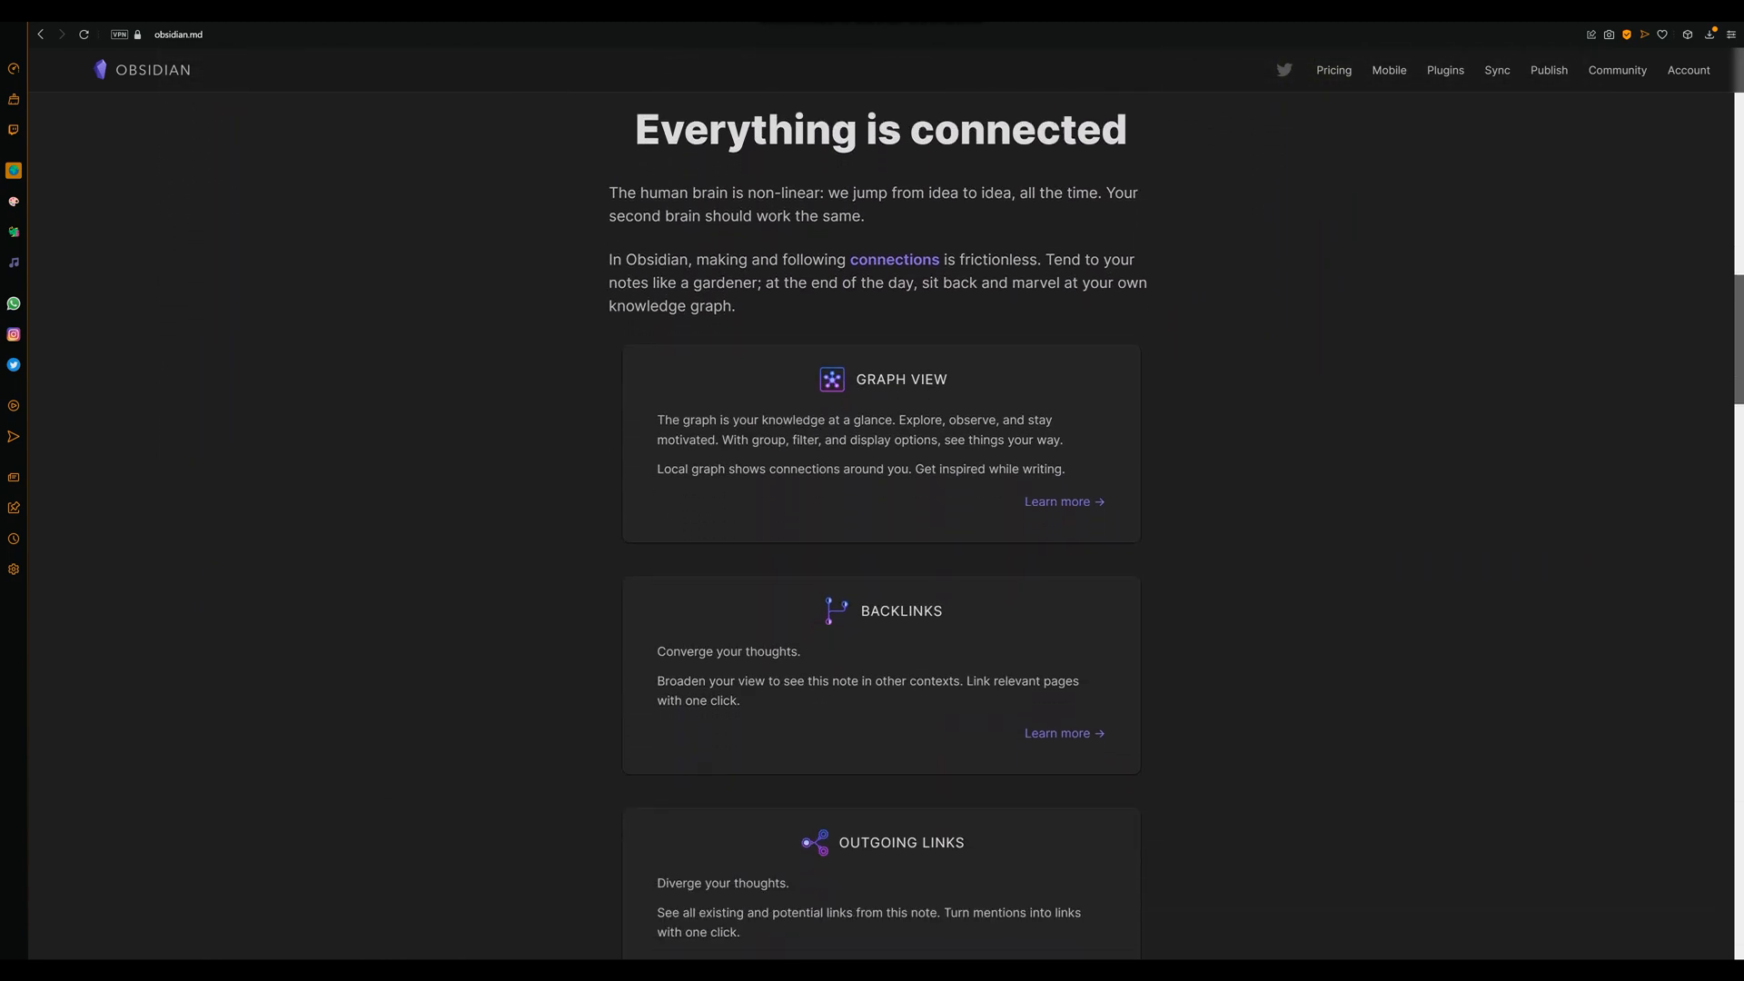
scroll(881, 505, "down", 4)
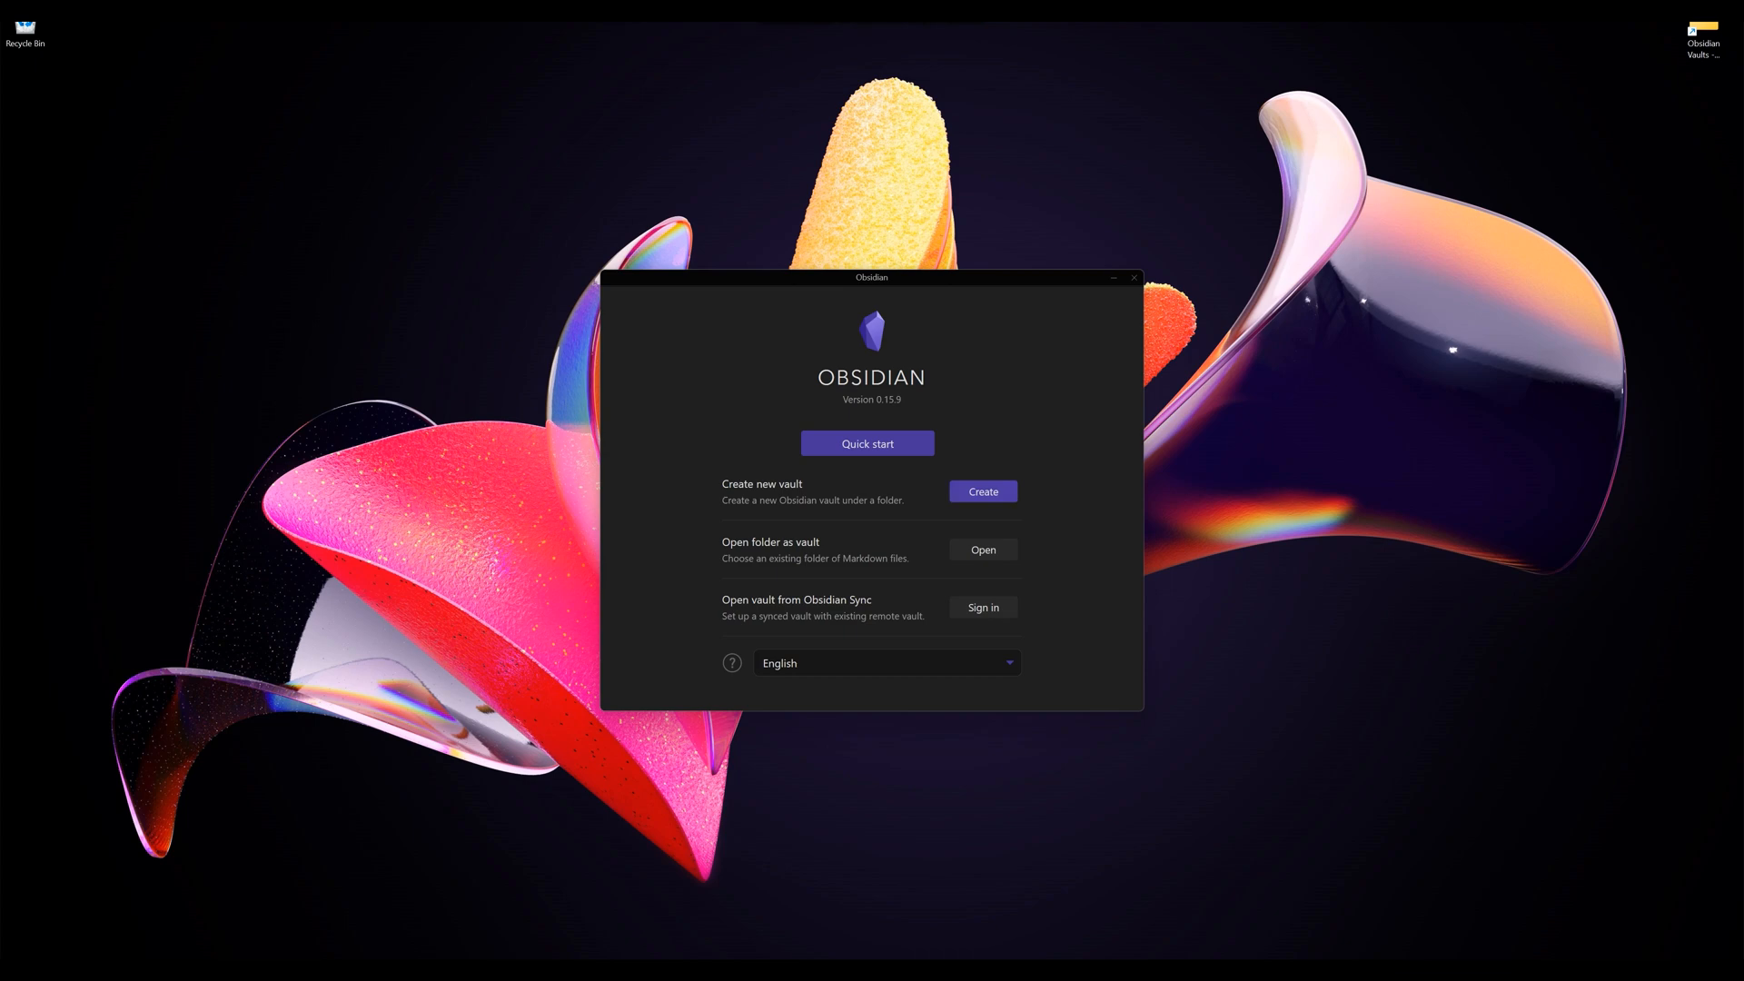
Create a new vault named "YouTube Test" in C:\Obsidian Vaults and maximize its window.
left_click(984, 491)
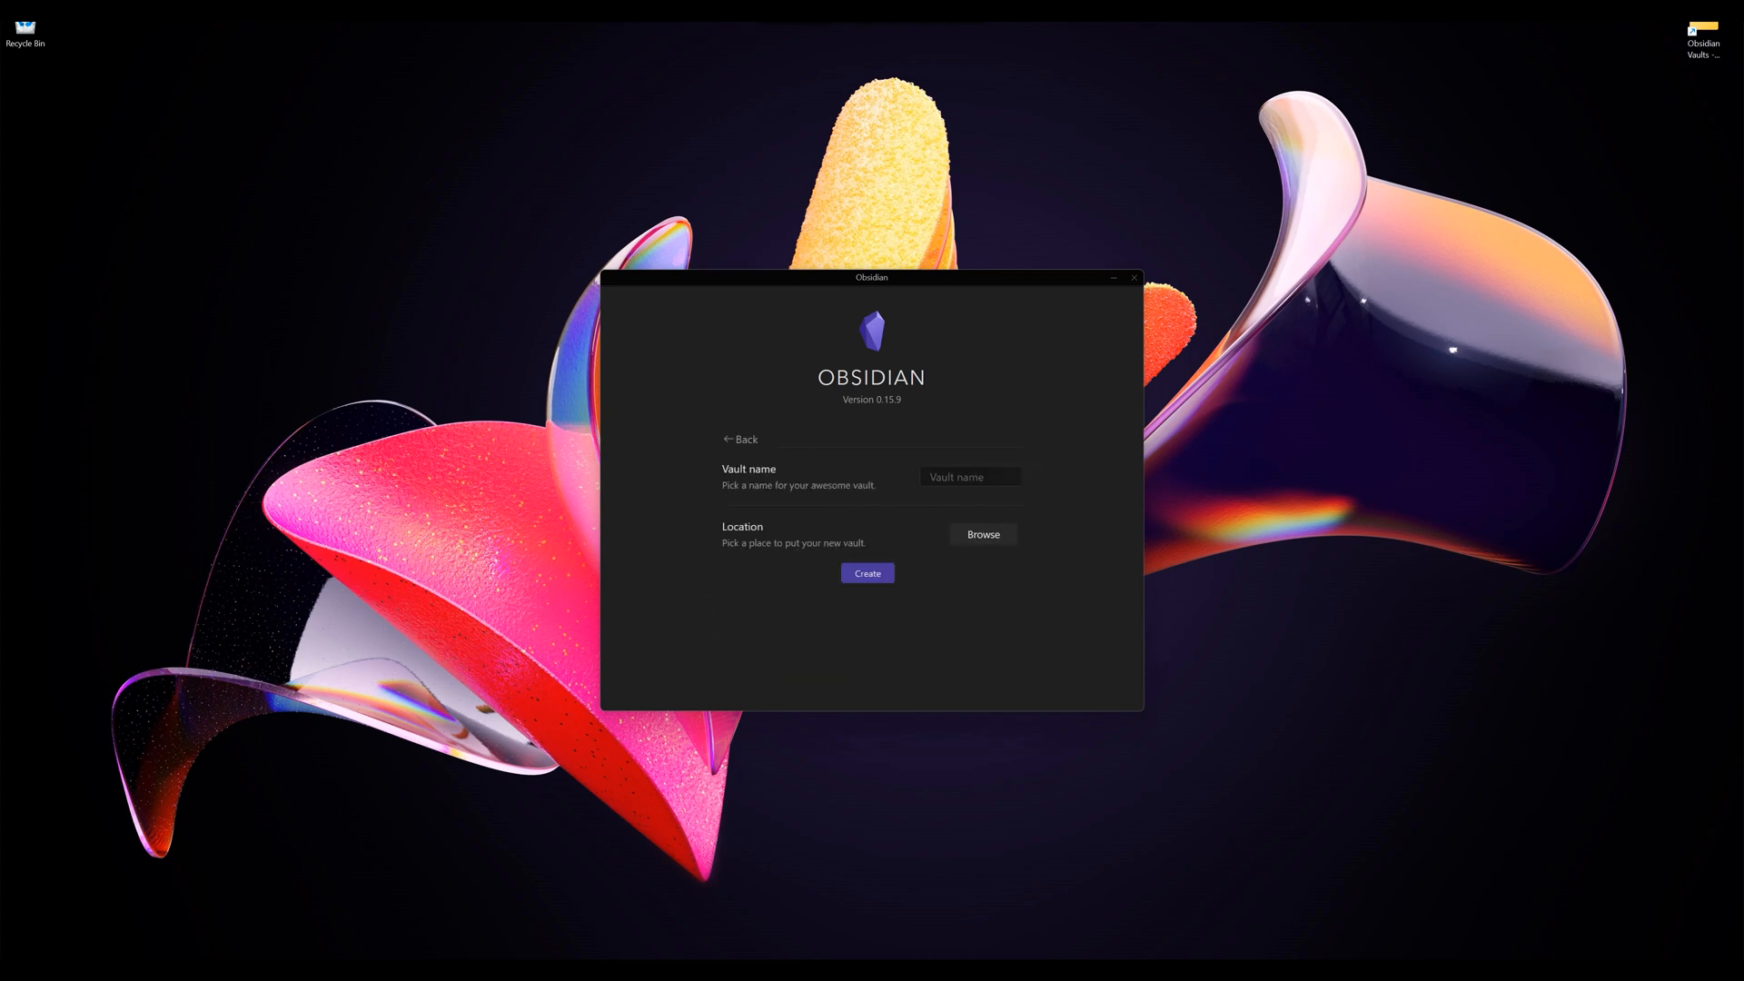
type("YouTube Test")
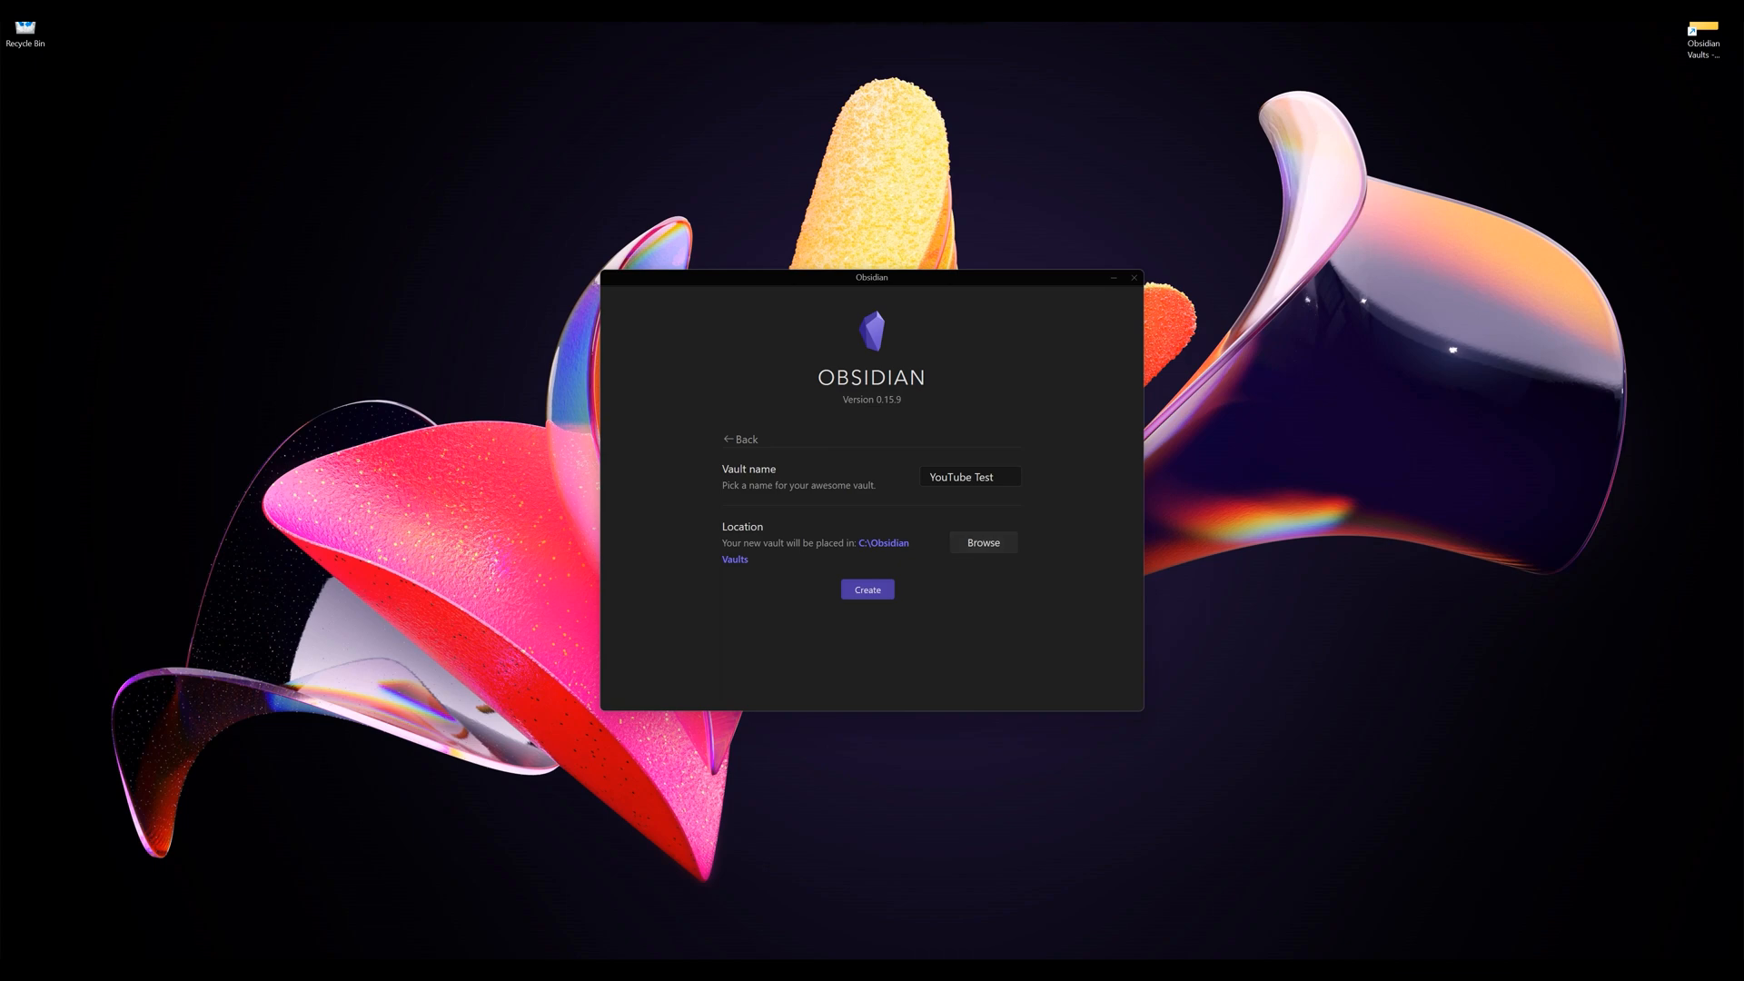
left_click(867, 590)
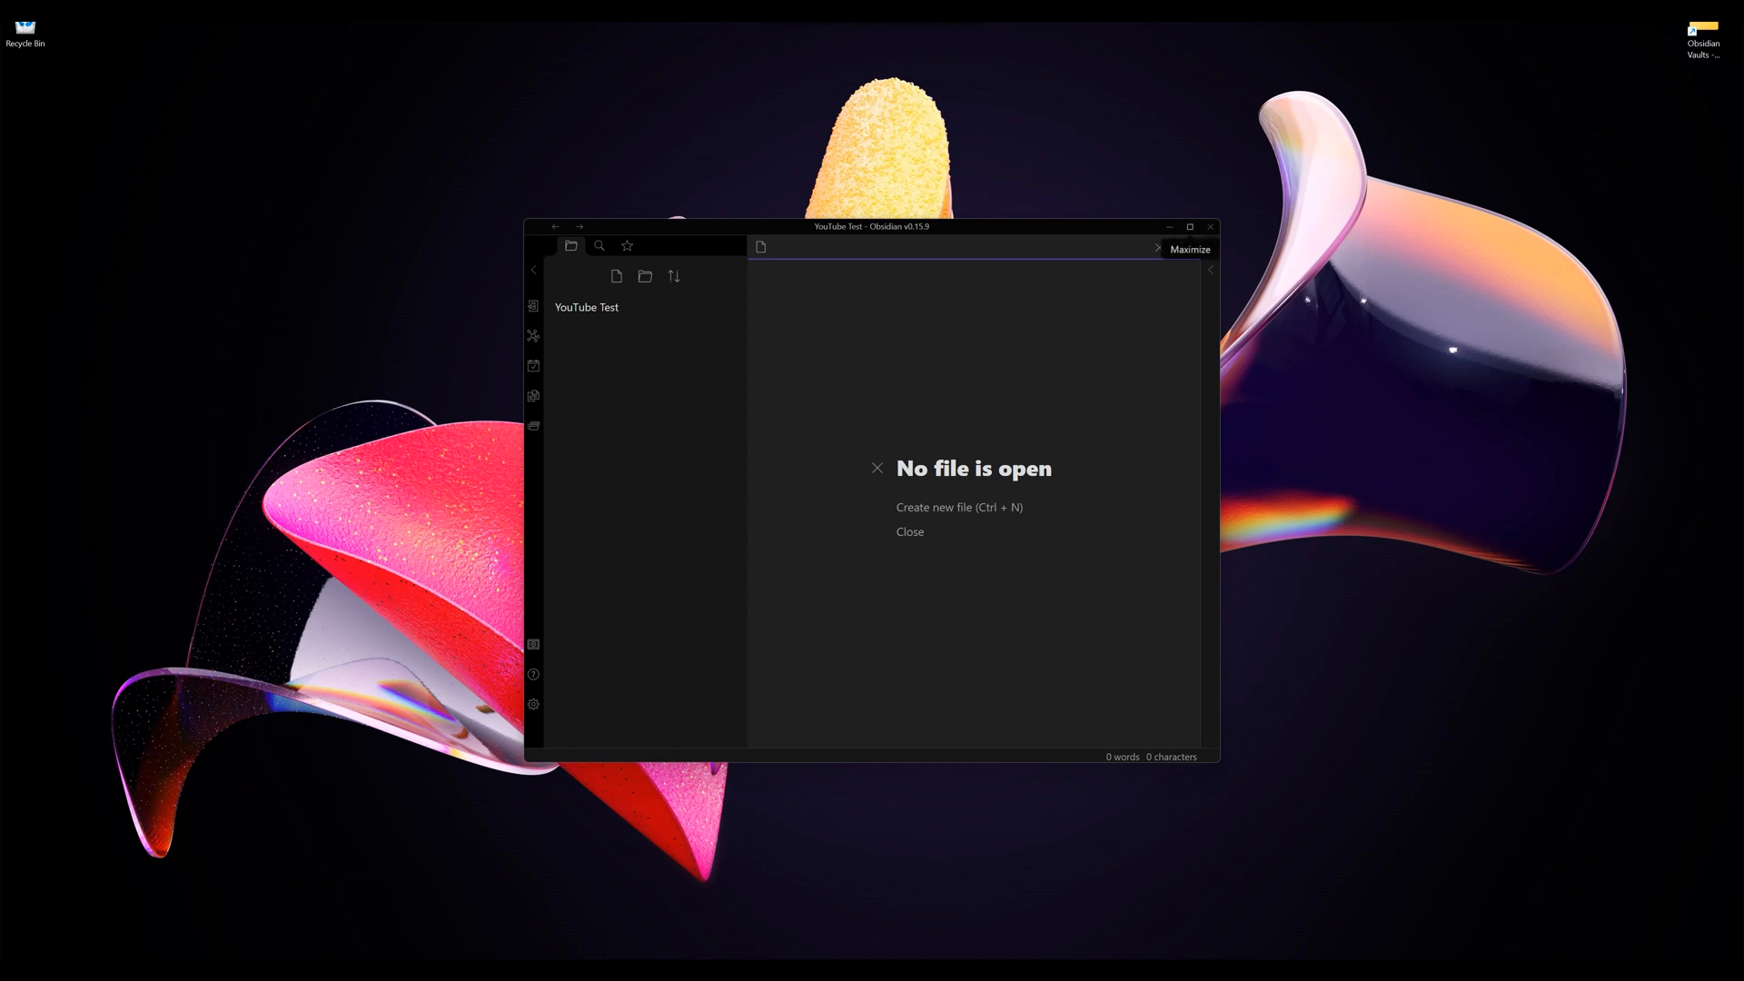
left_click(1190, 227)
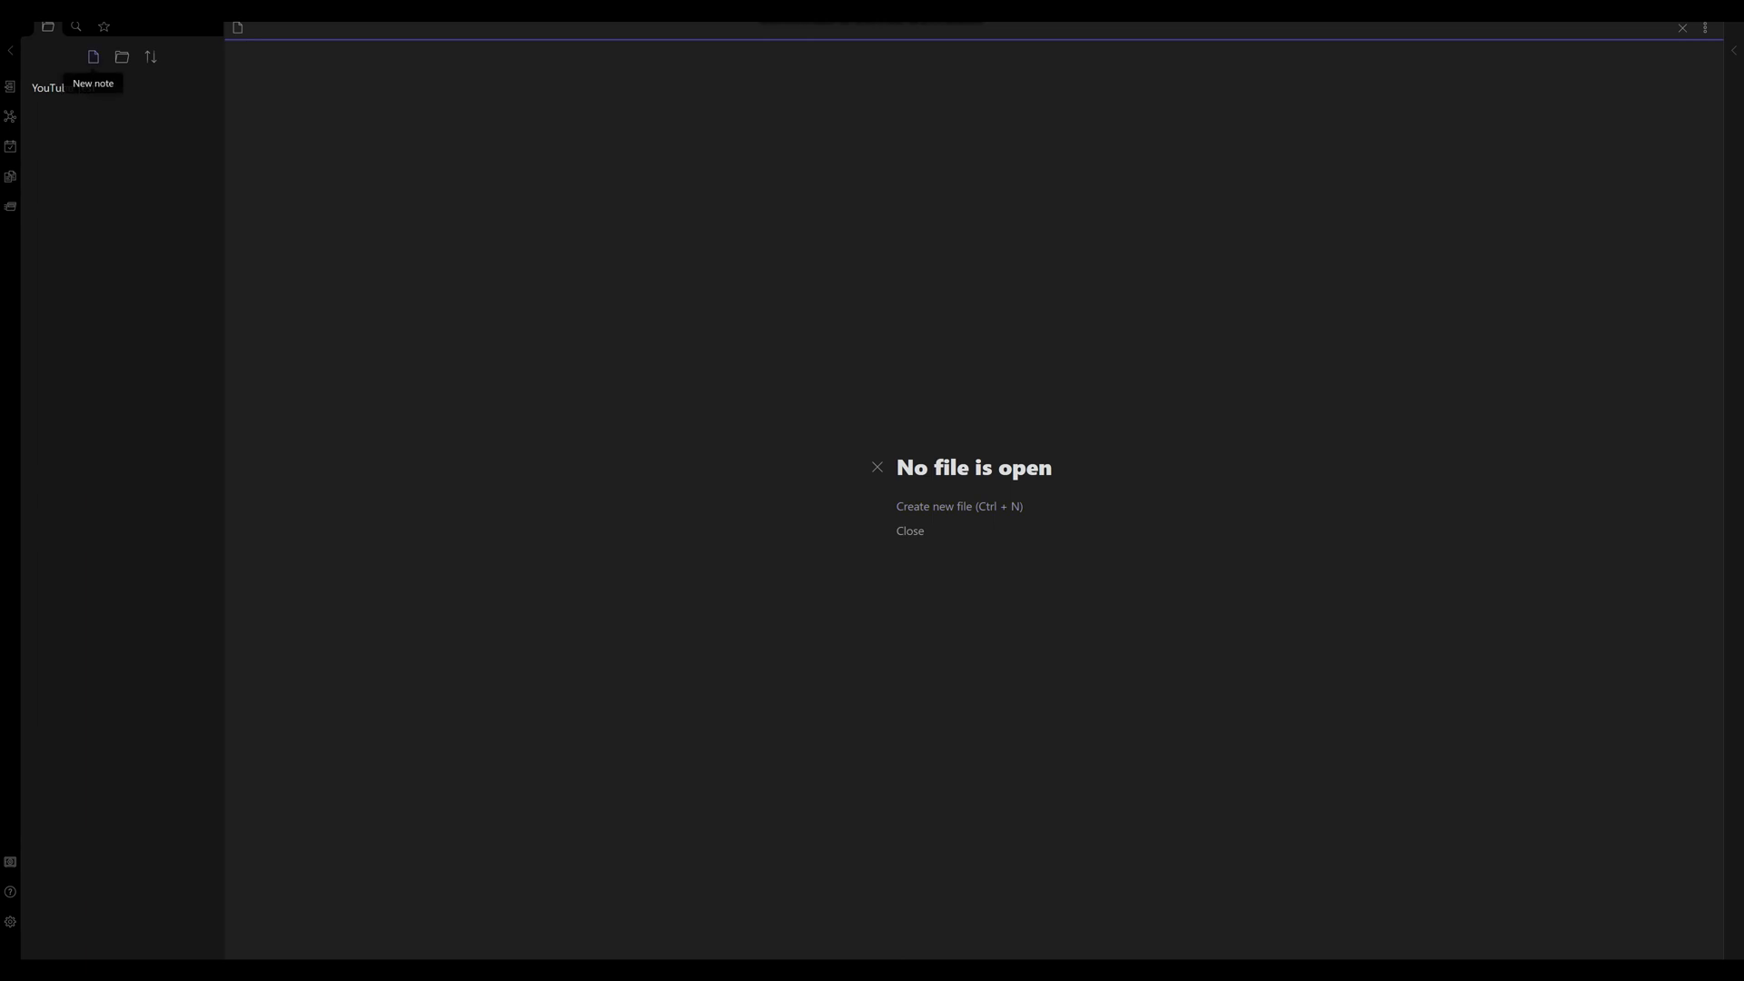
Create a note titled with one person's first name, introducing them and saying they like a second person, "they are a cool person.".
left_click(92, 56)
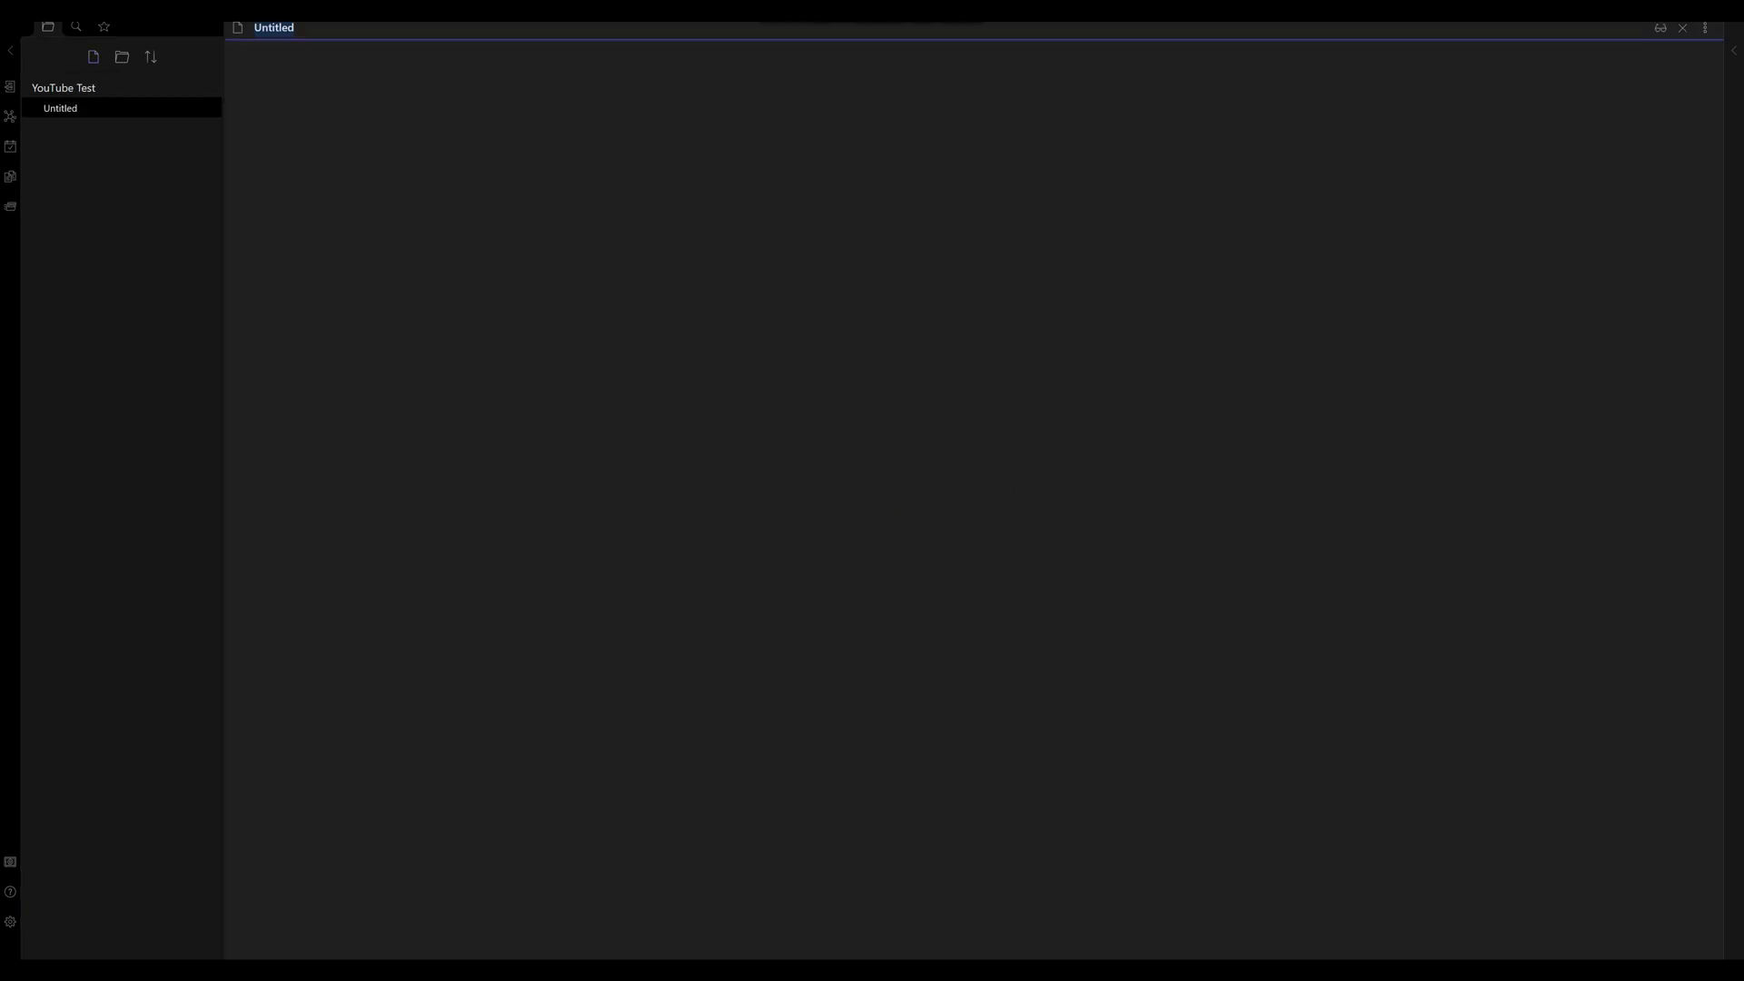
type("Ryan")
key("Return")
type("Hi, my name is Ryan.")
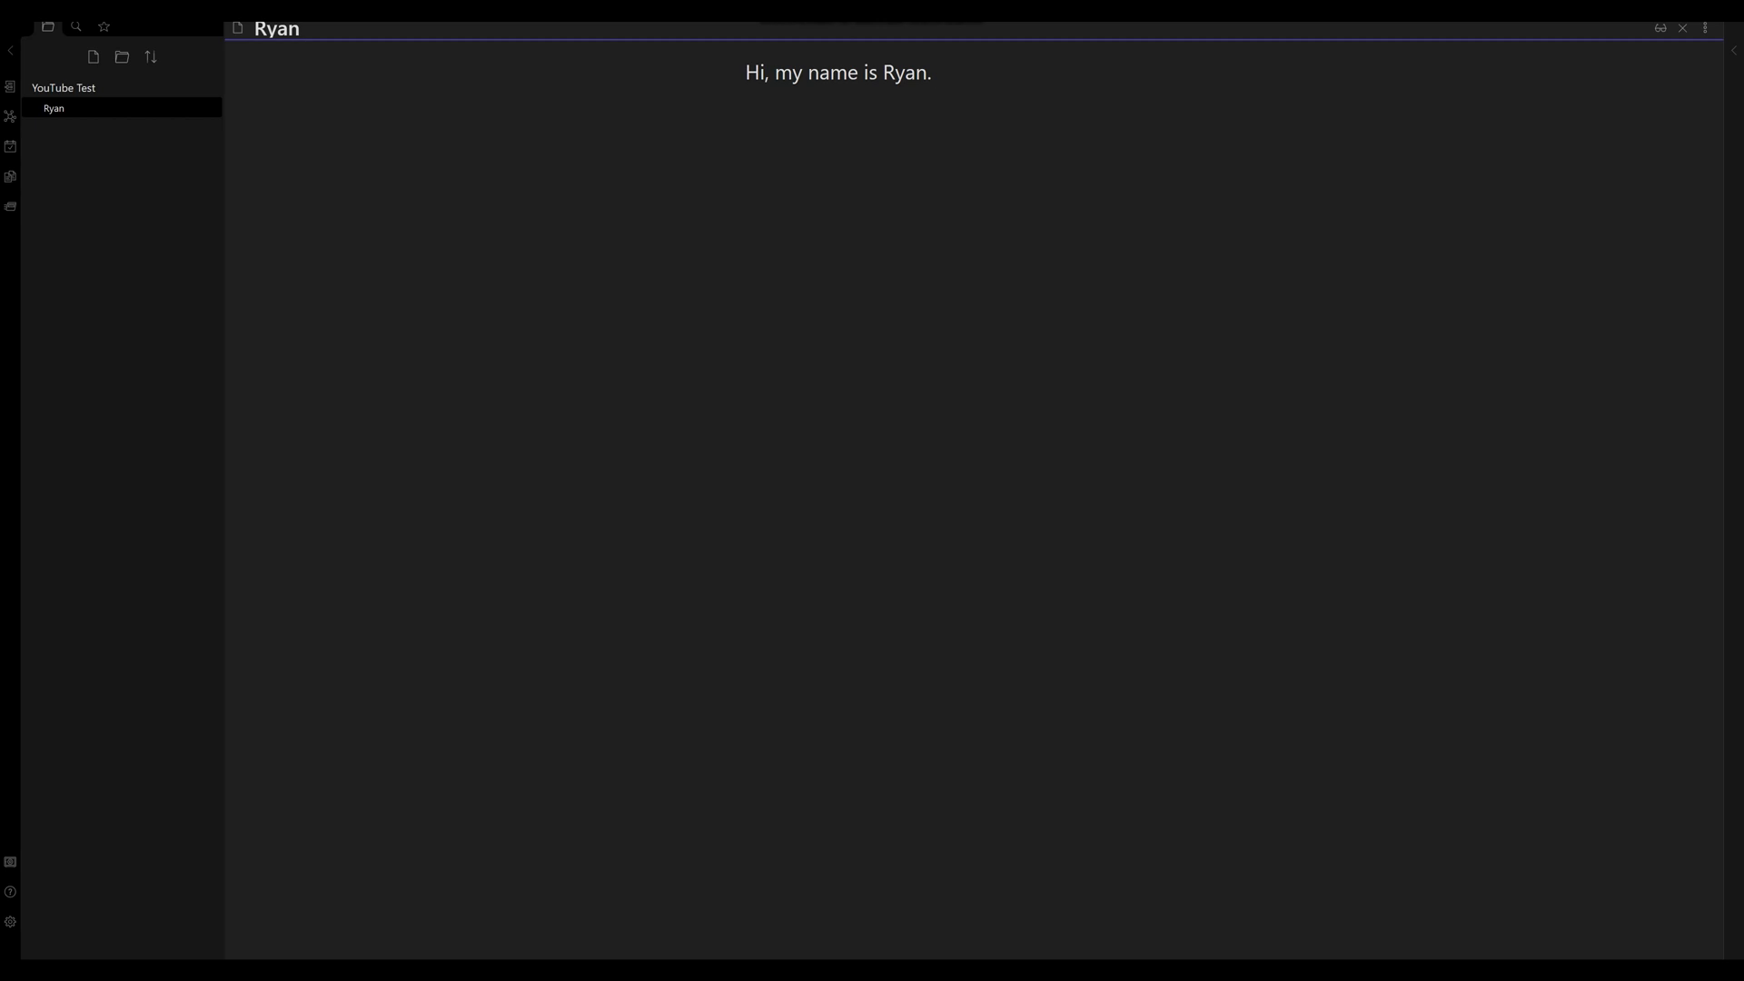
type(" I like Jeff, they are a cool")
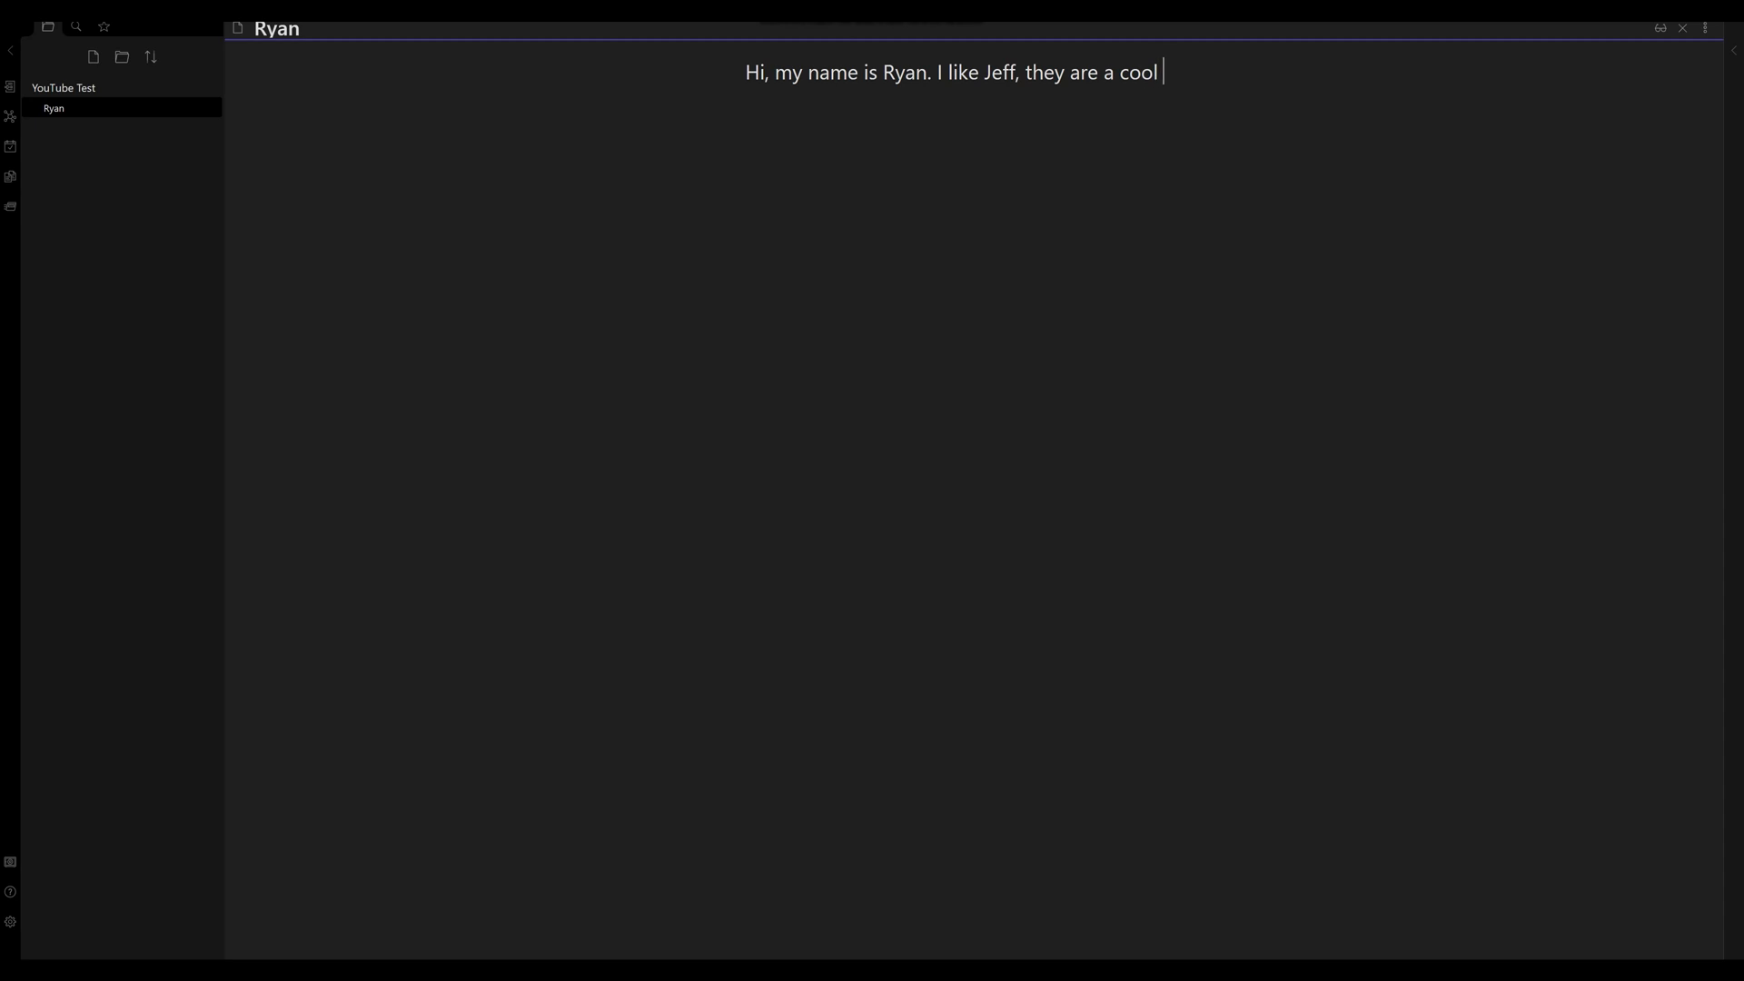
type(" person.")
Create a note titled with the second person's first name, introducing them and saying they don't like the first person: "They smell.".
left_click(118, 163)
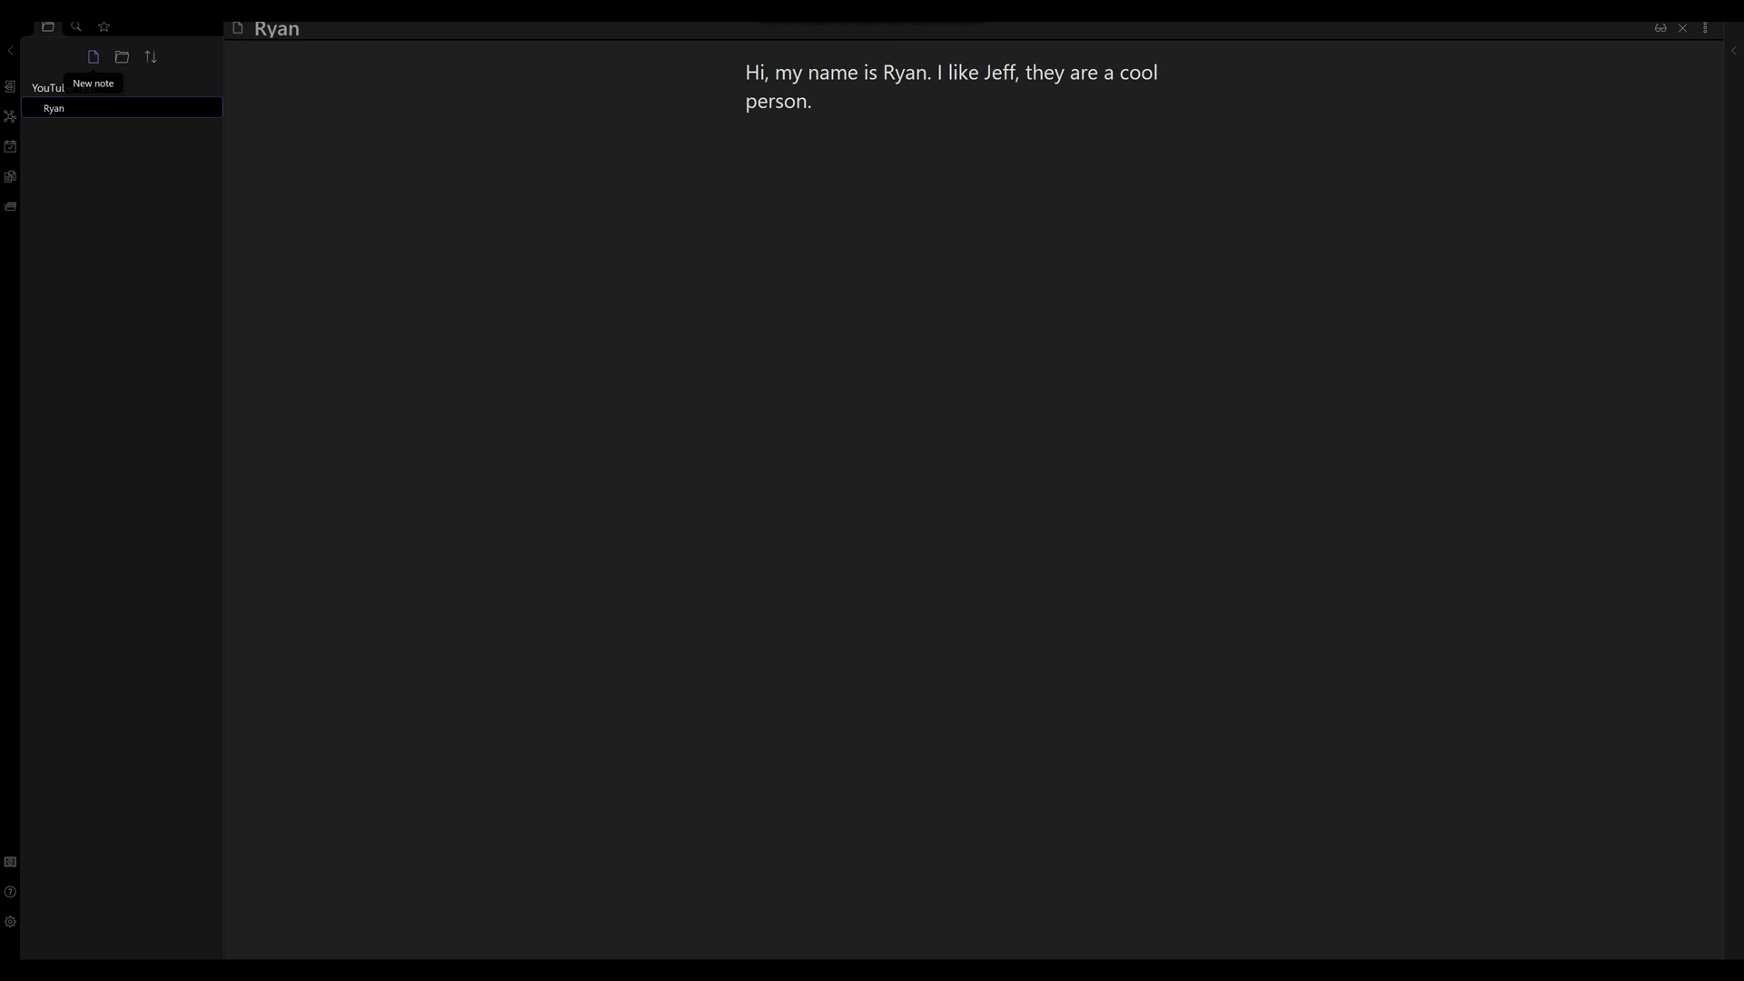
left_click(93, 56)
type("Jeff")
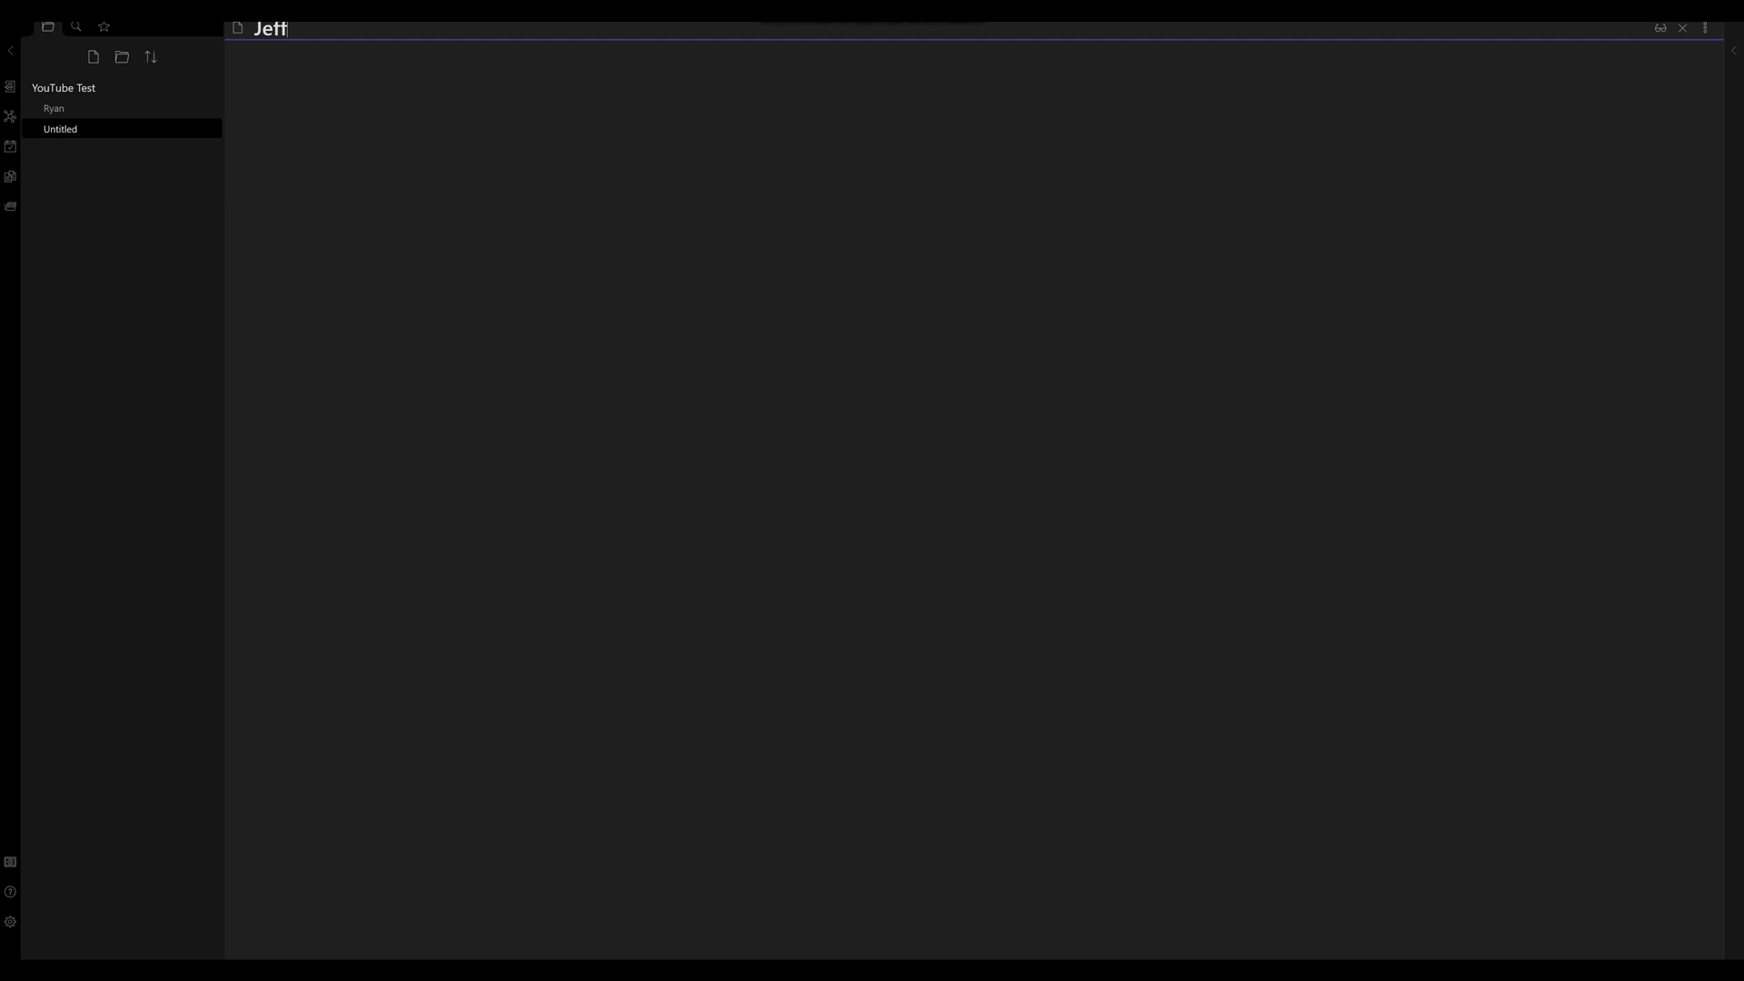
key("Return")
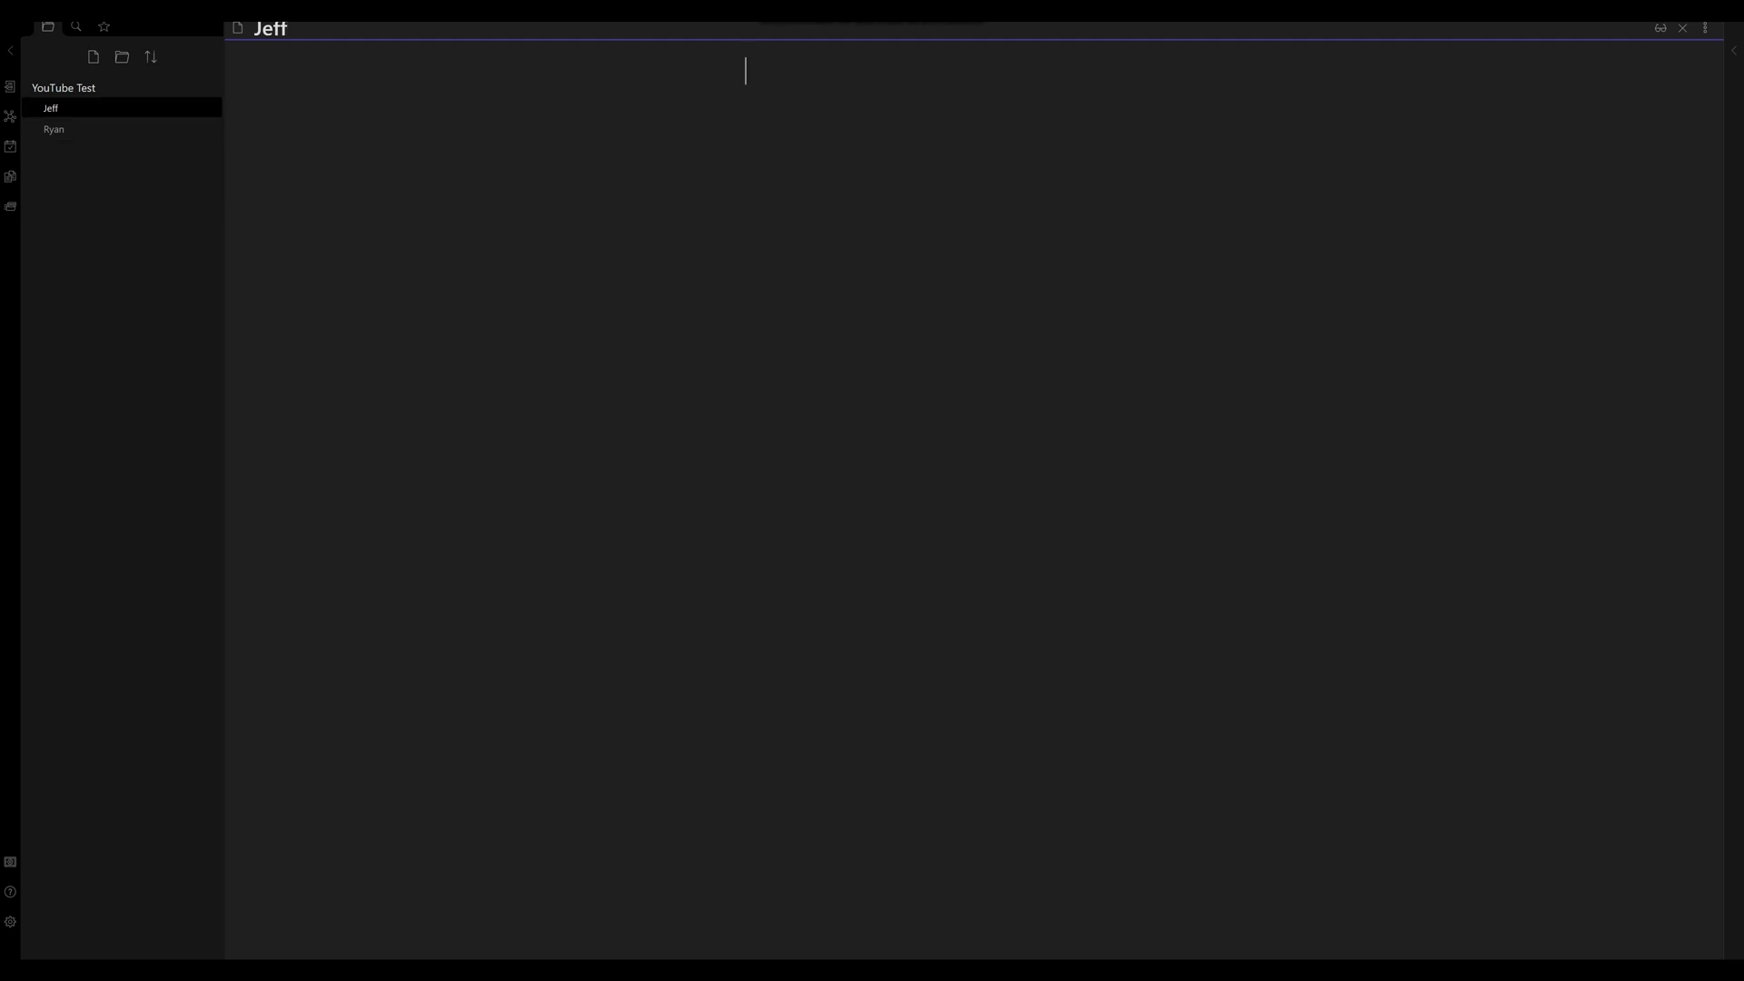
type("My name is Jeff, I don't ")
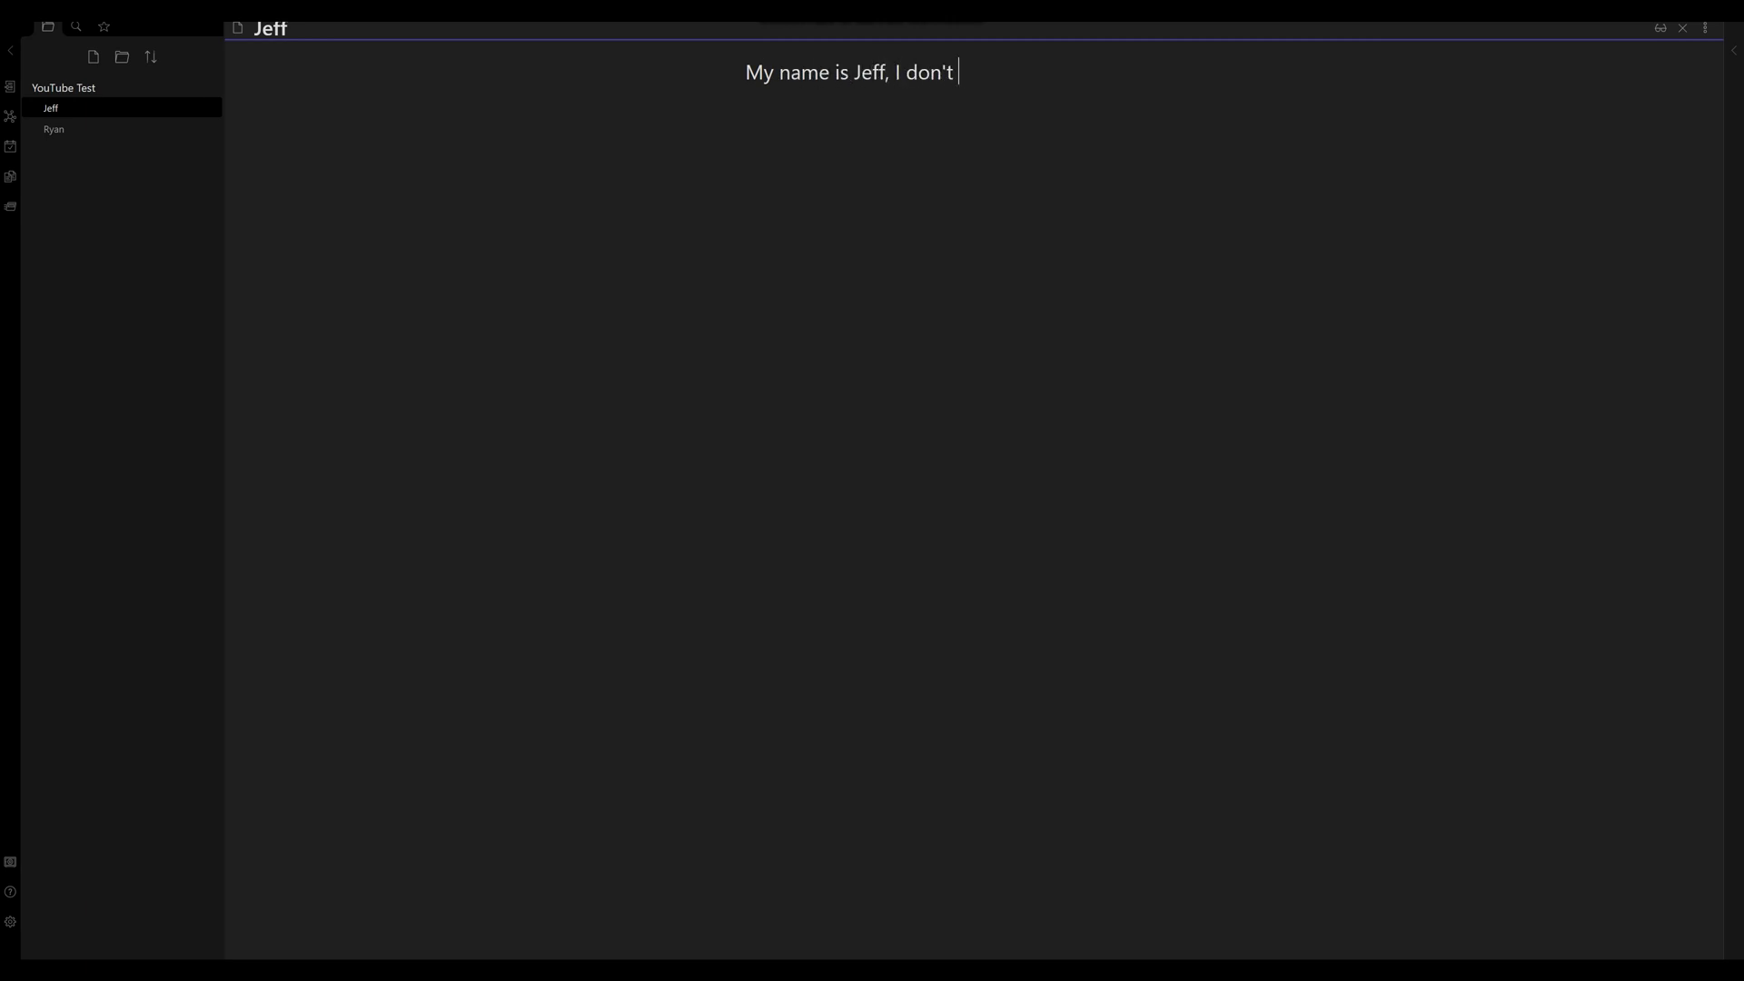
type("like Ryan. They smell.")
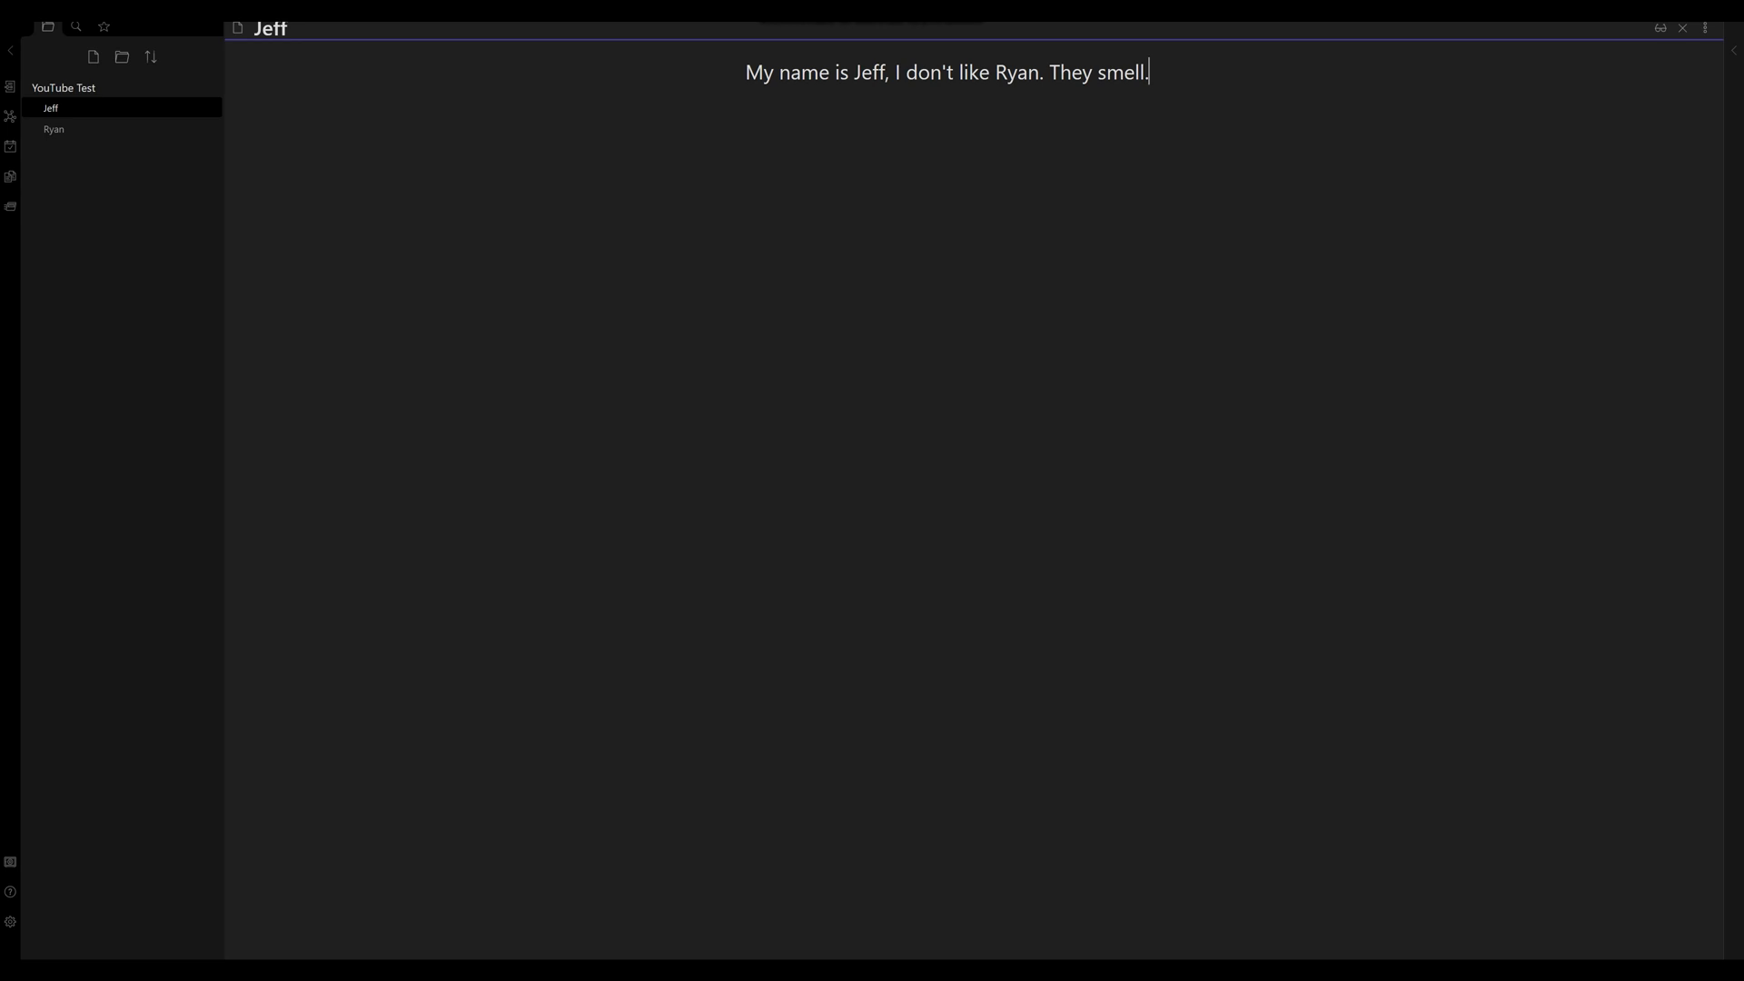
In the second person's note, turn the first person's name into an internal link with double square brackets and follow it.
left_click(55, 129)
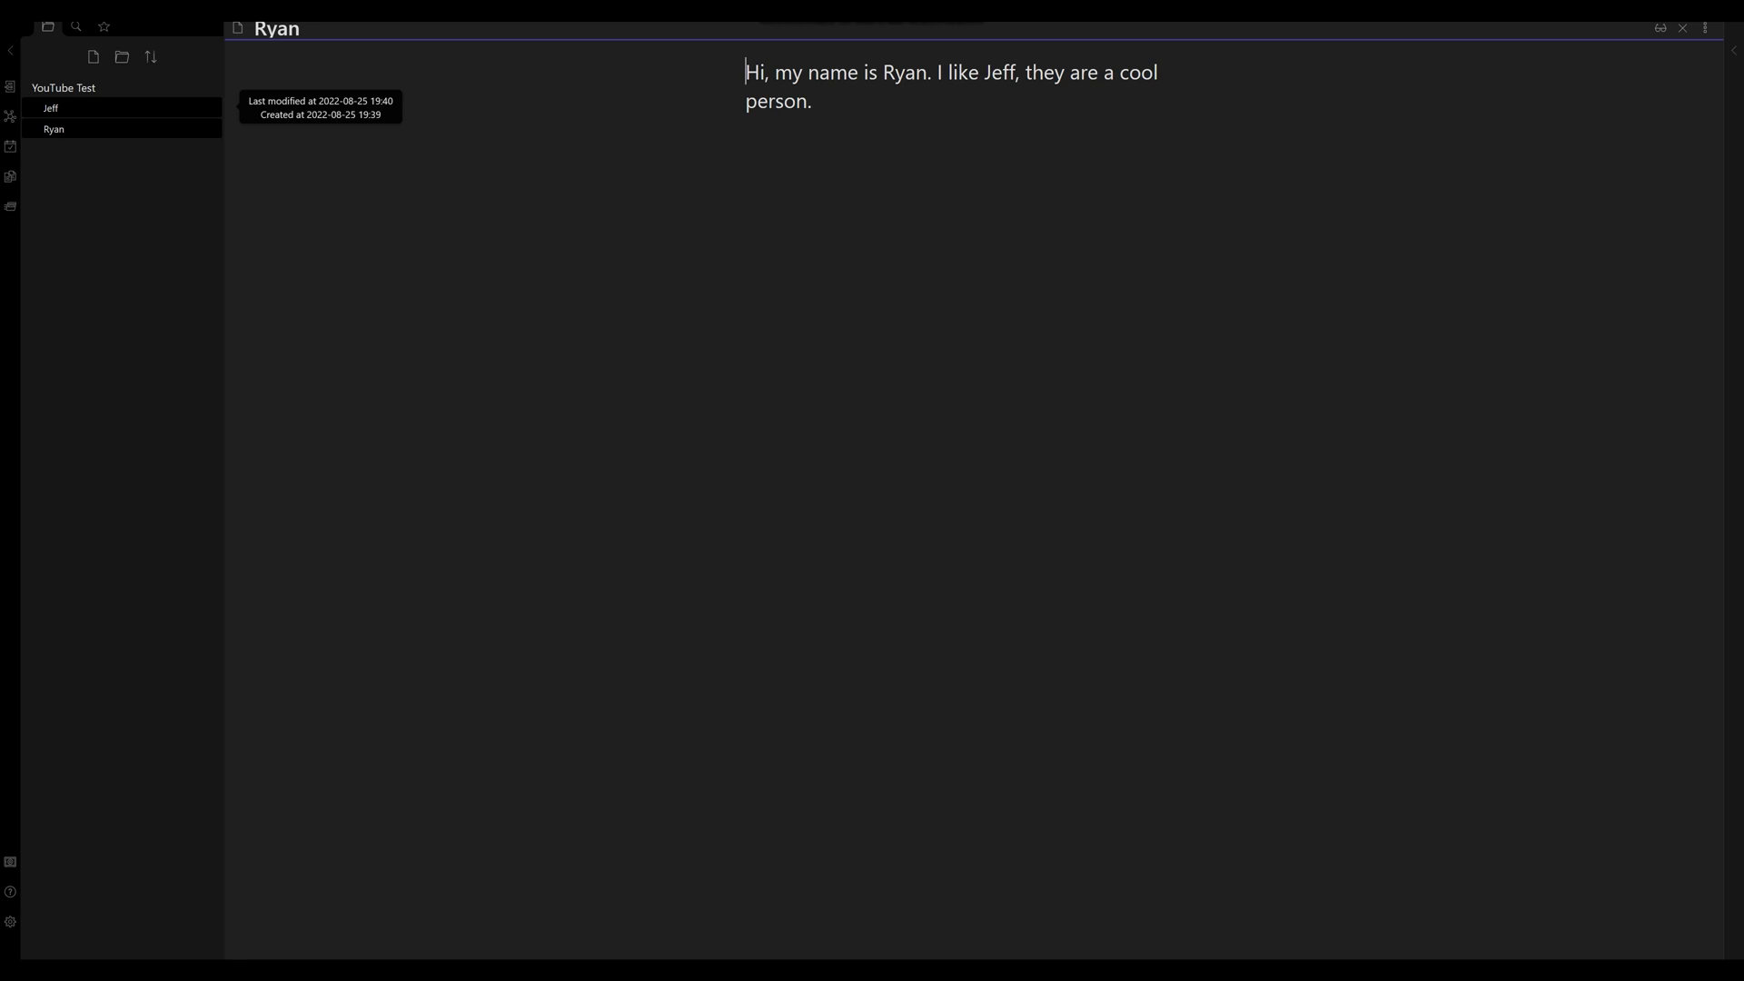
left_click(54, 108)
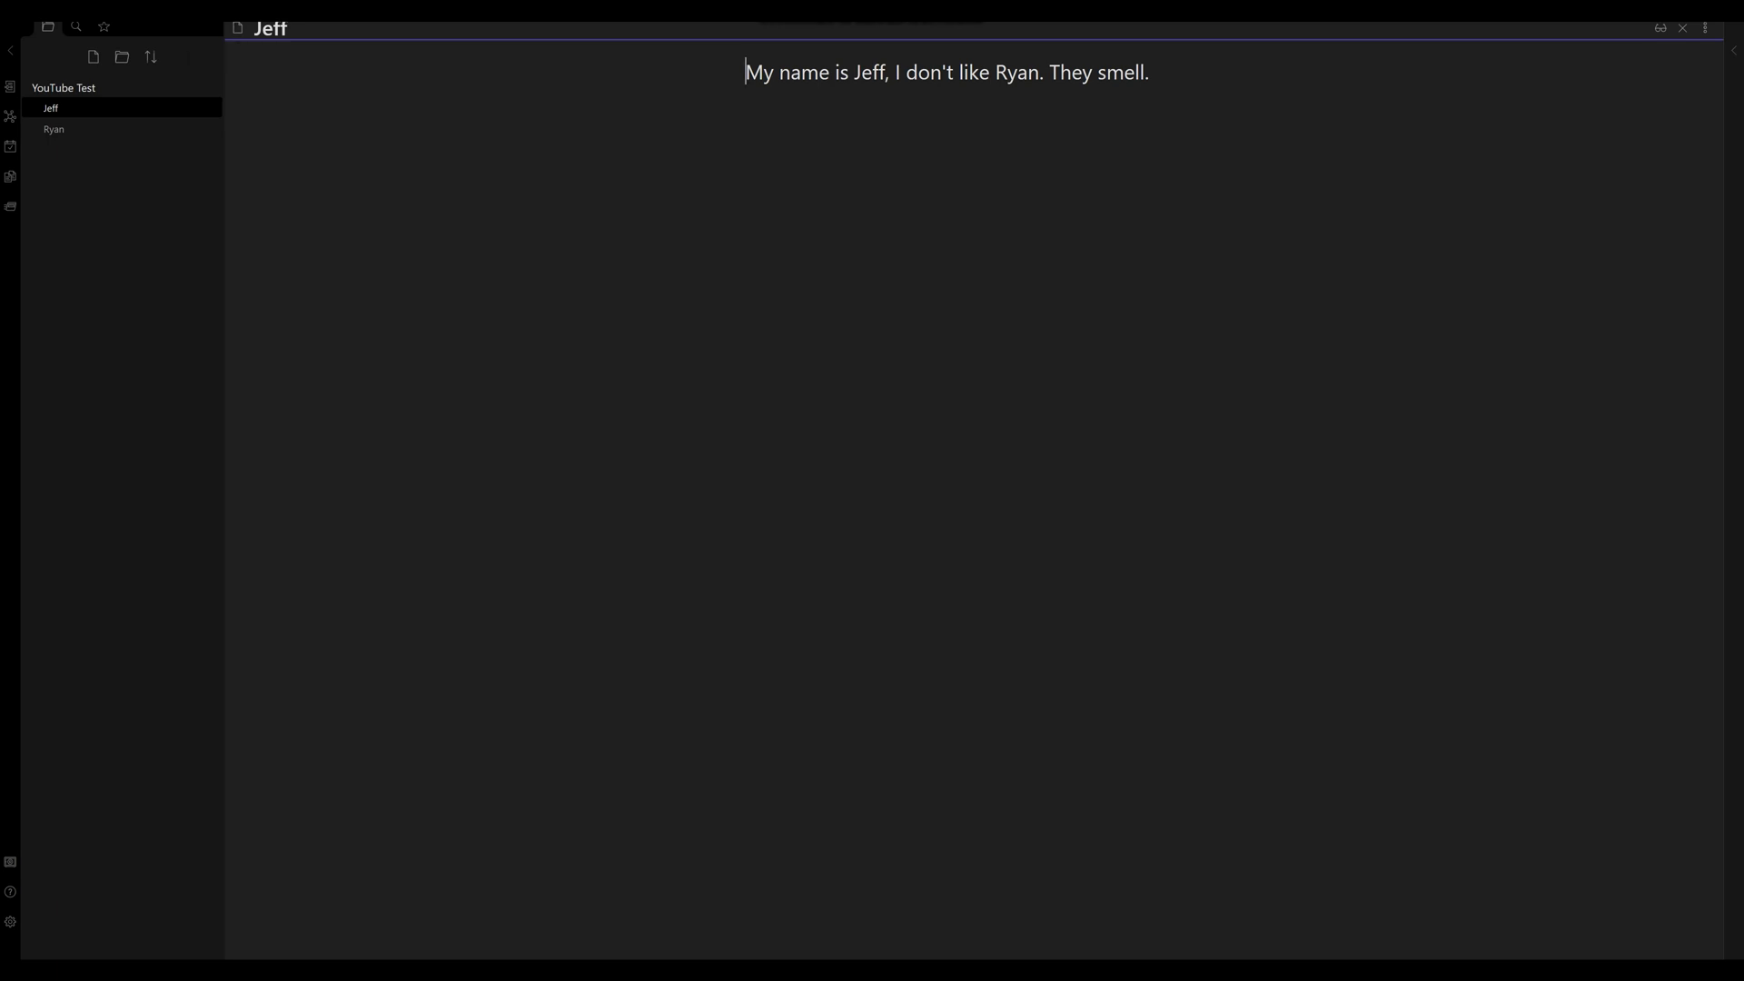
type("[[")
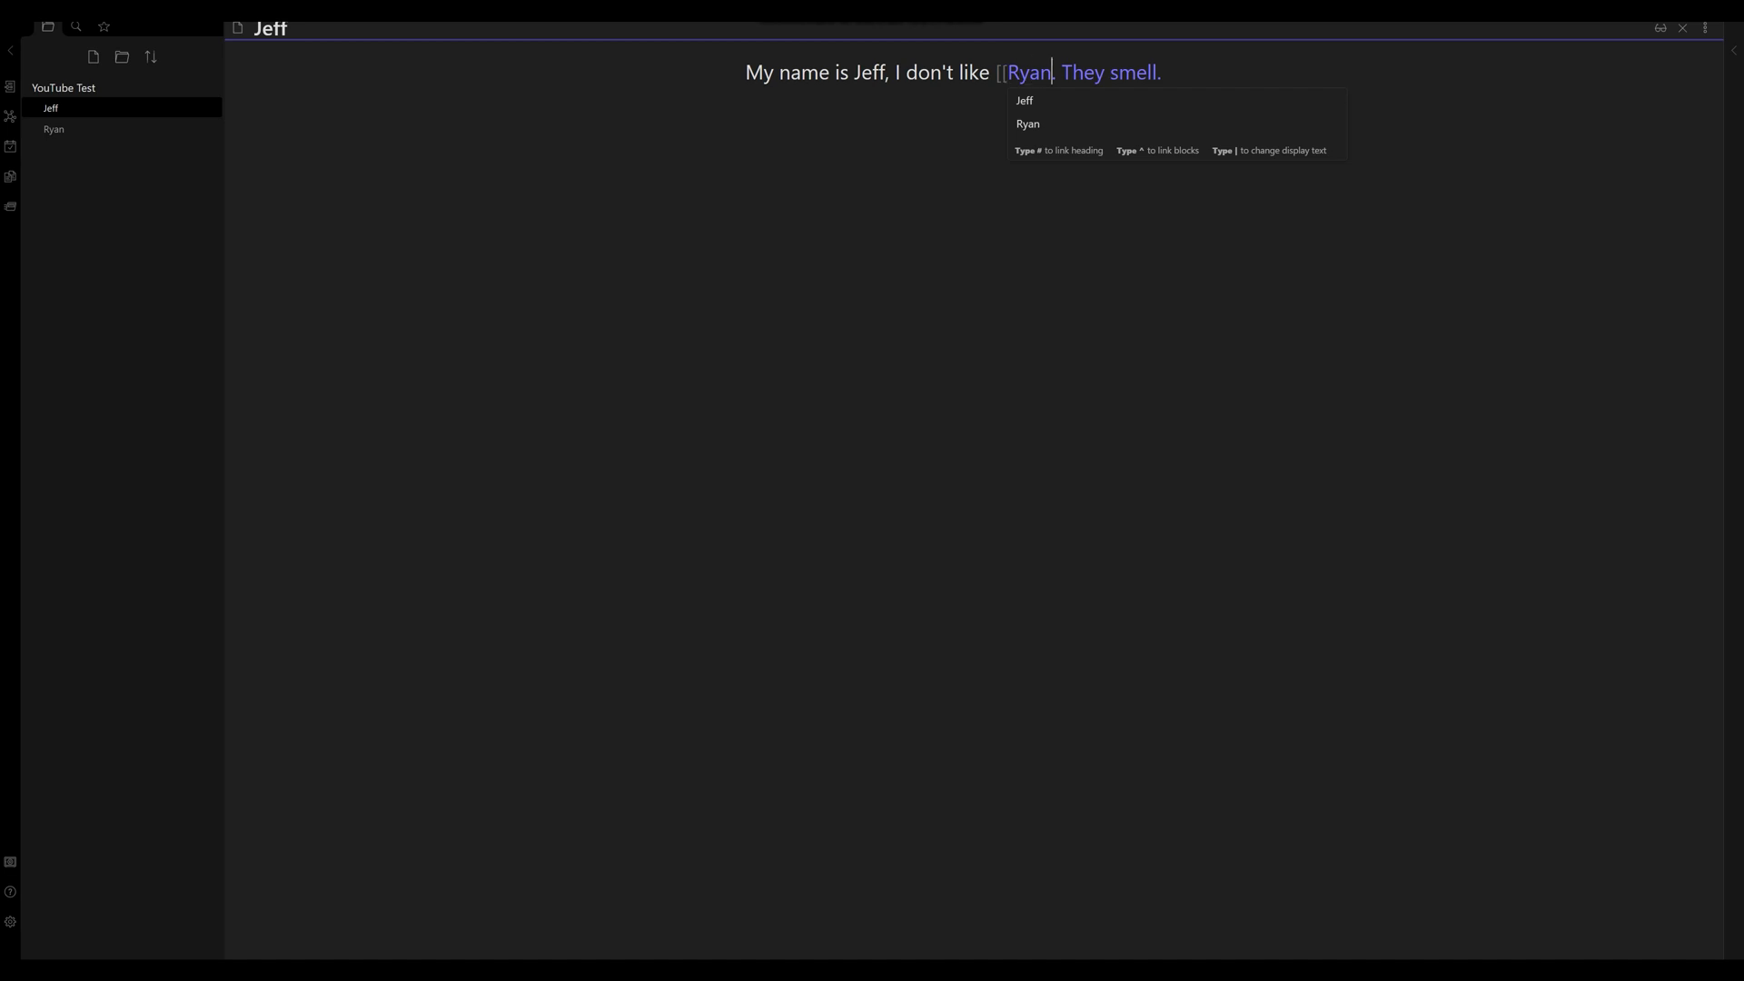
type("]]")
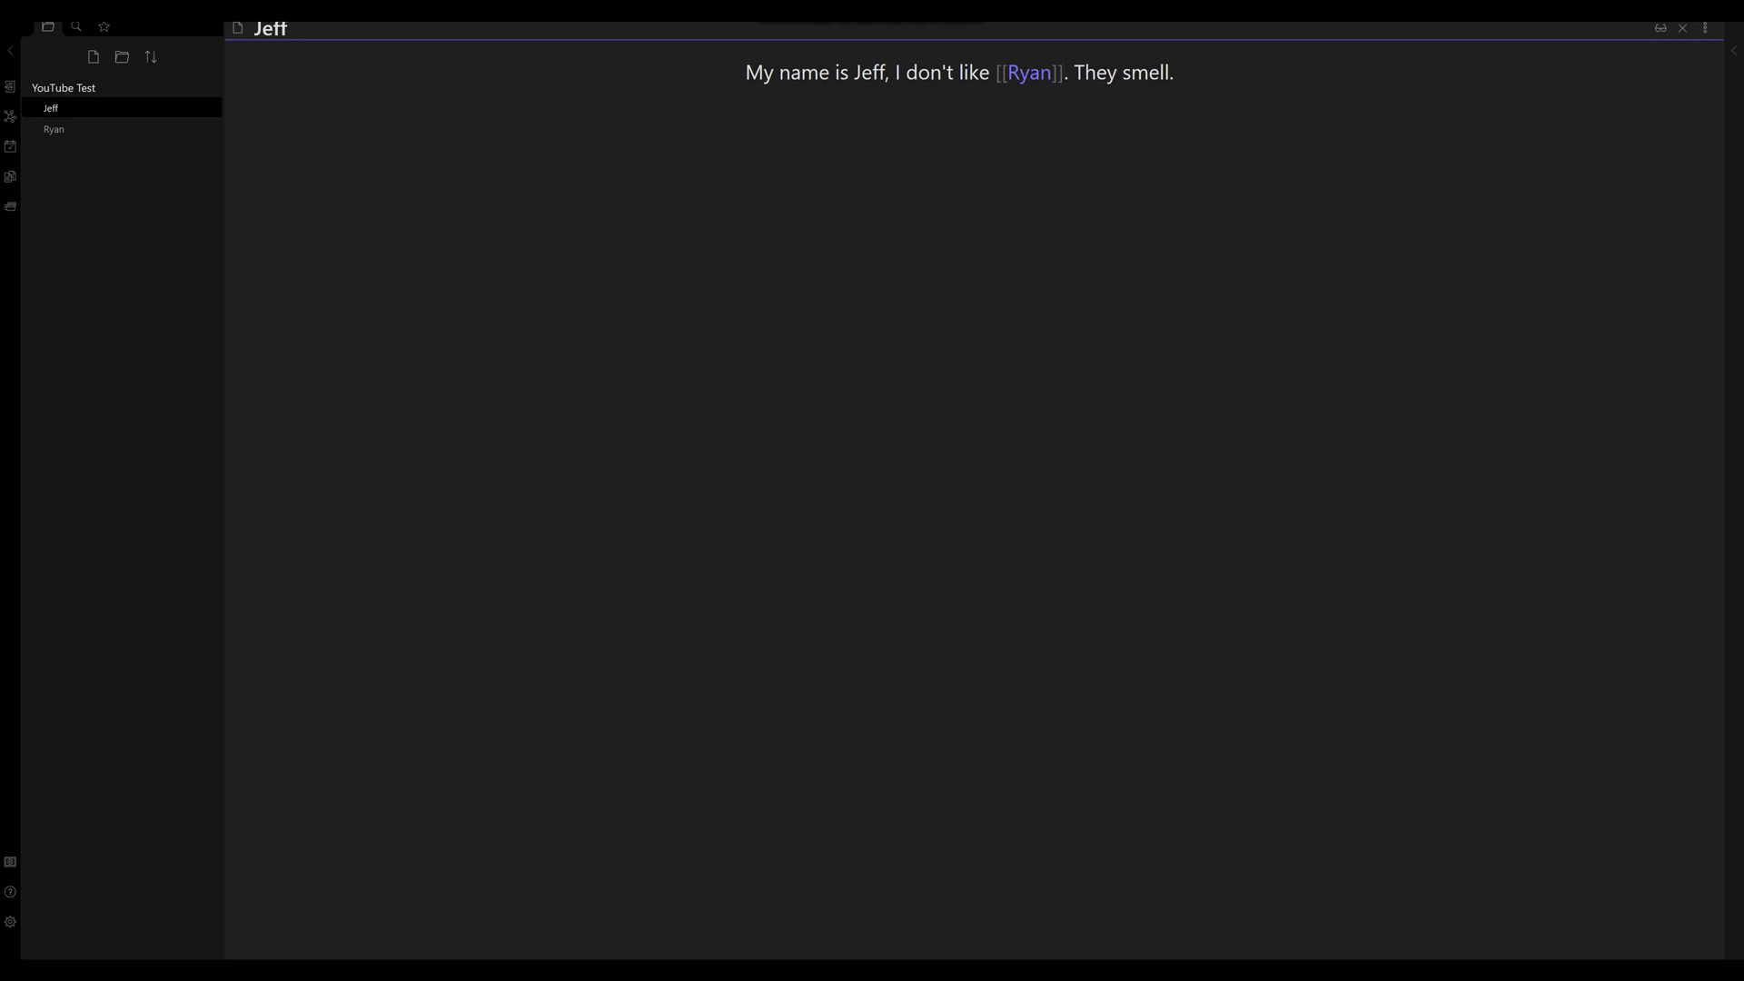
left_click(1086, 72)
left_click(1017, 73)
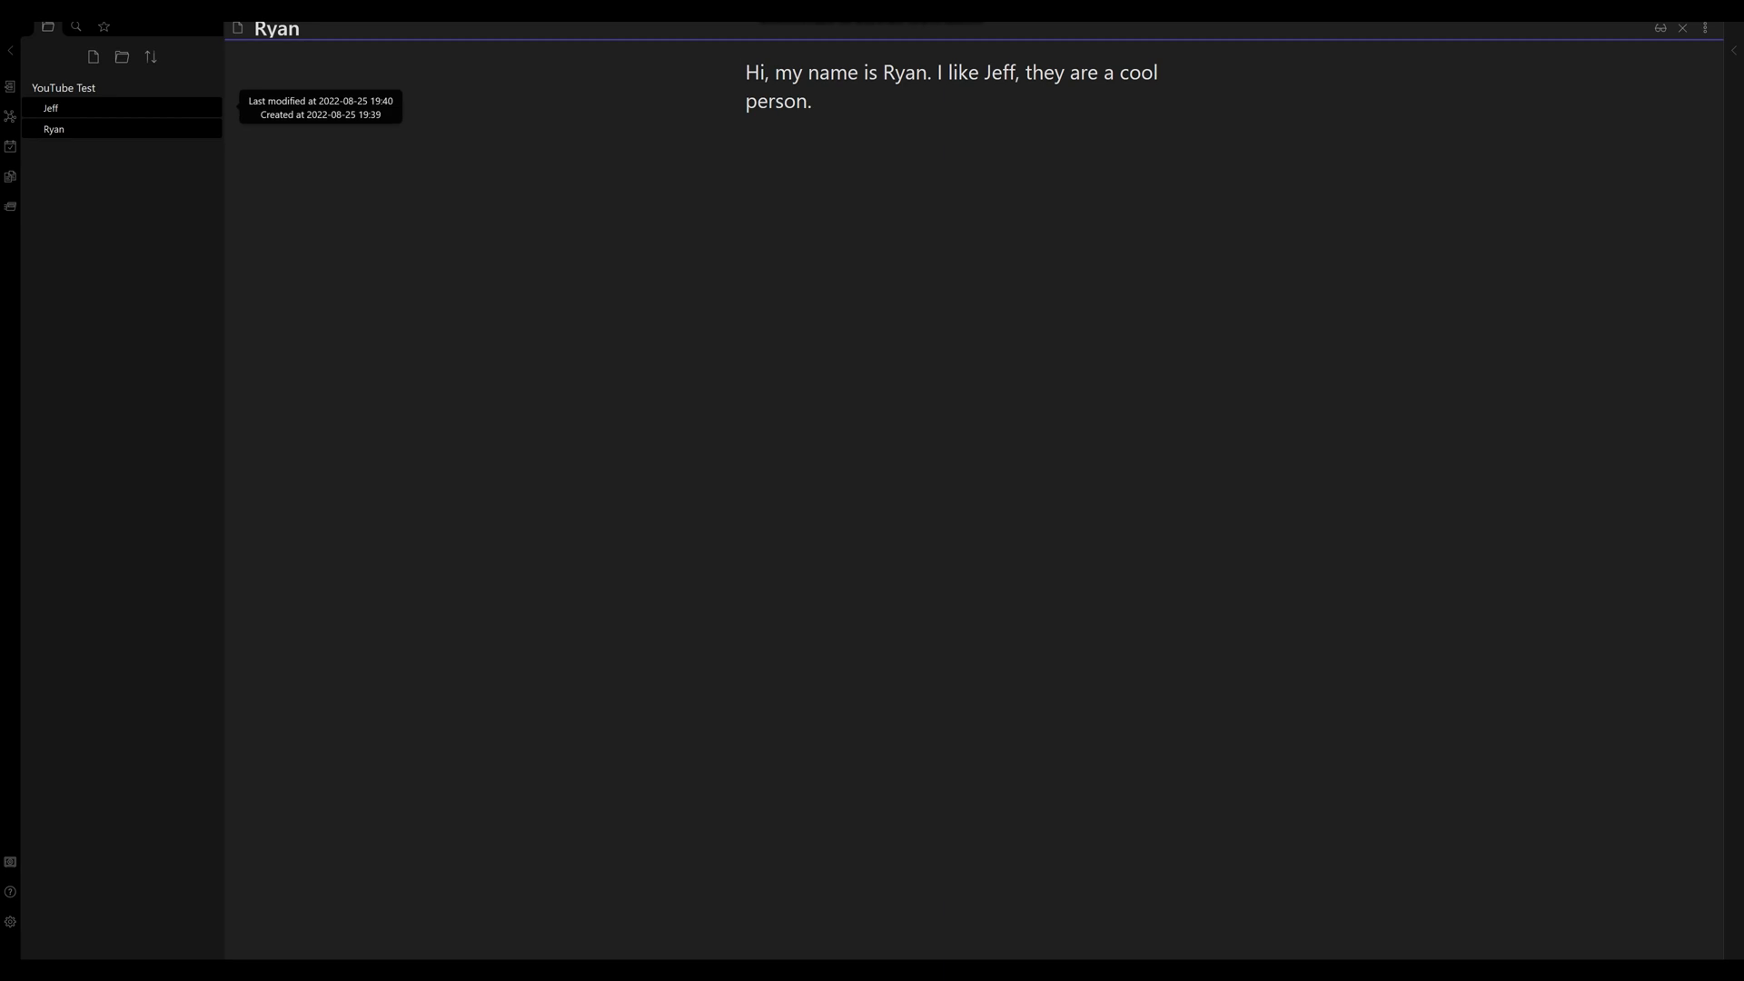
In the second person's note, extend the link's closing brackets to include the full stop after the name, and follow that link.
left_click(51, 108)
left_click(1042, 73)
key("BackSpace")
key("BackSpace")
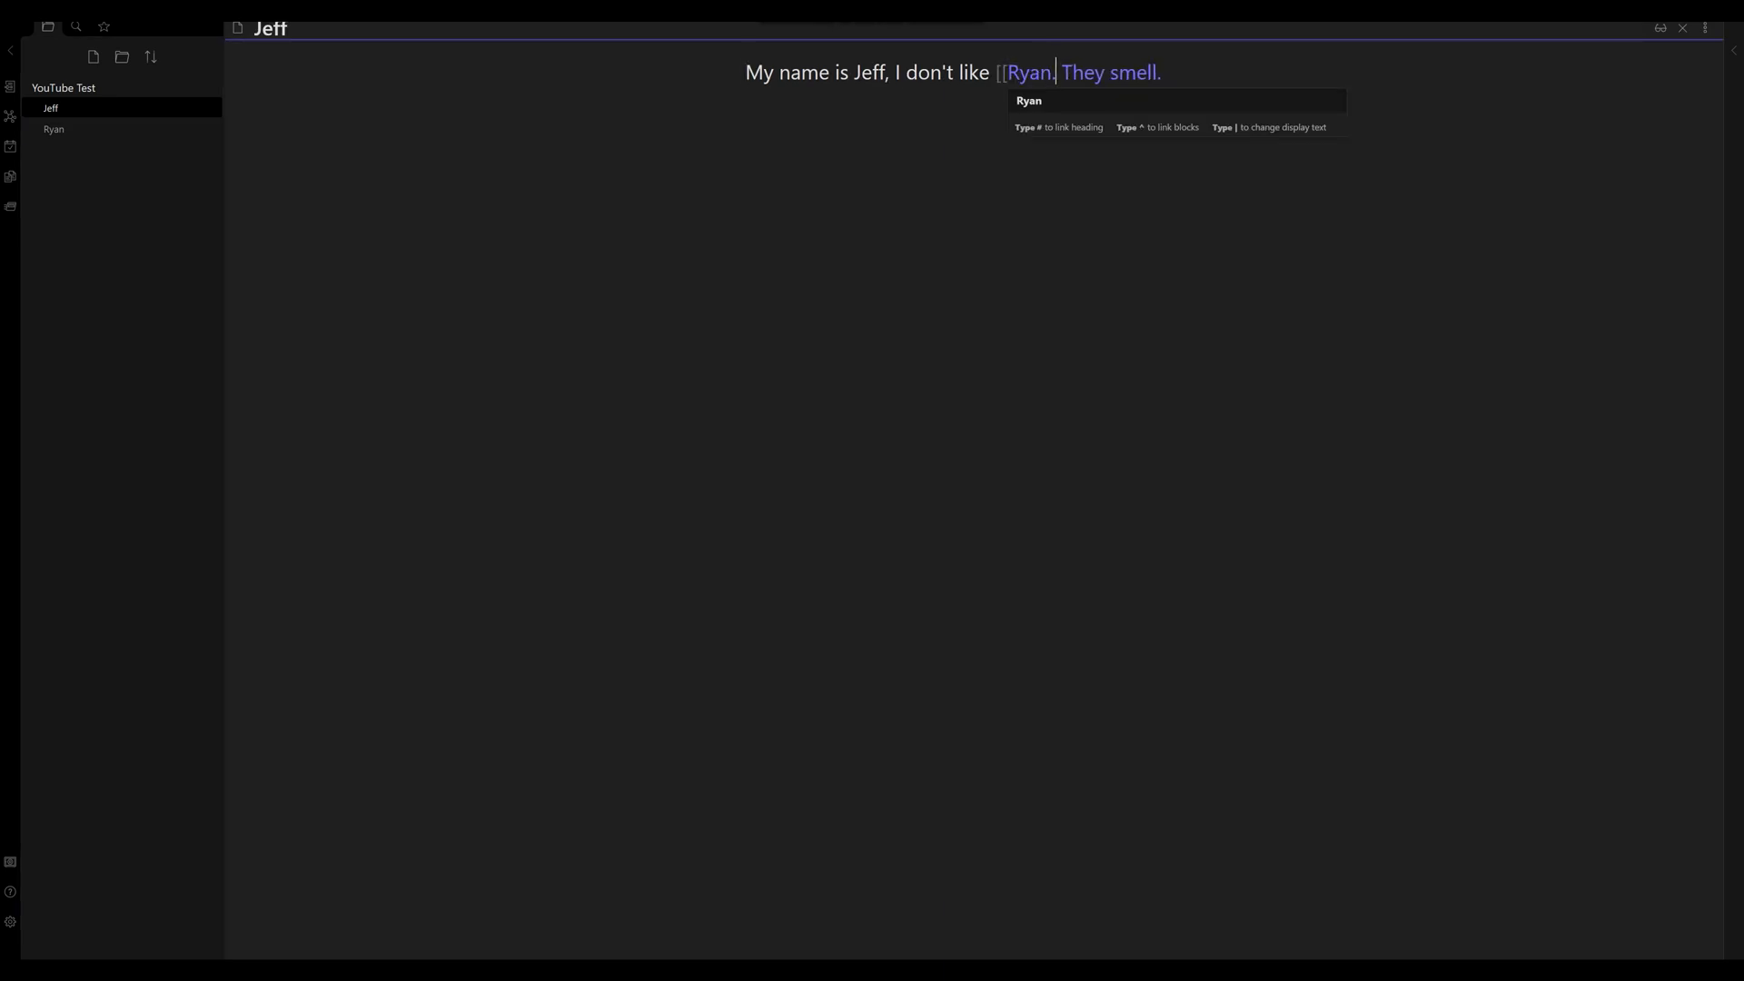
type("]]")
left_click(1085, 73)
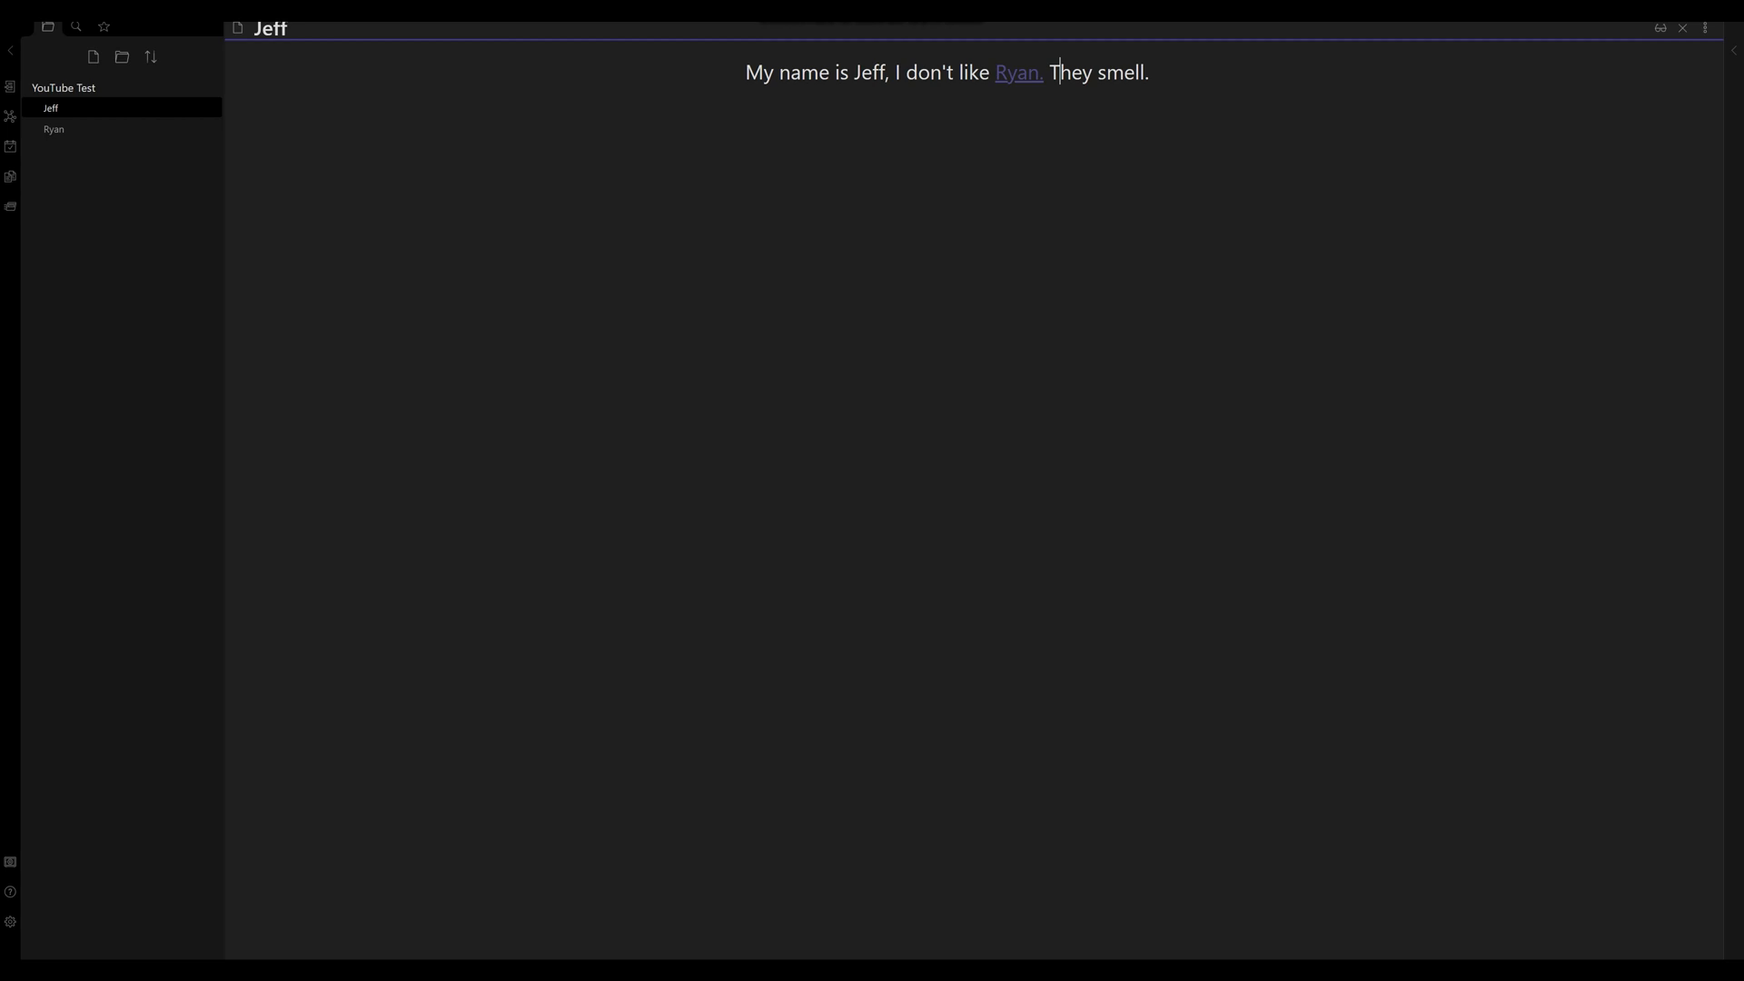
left_click(1006, 71)
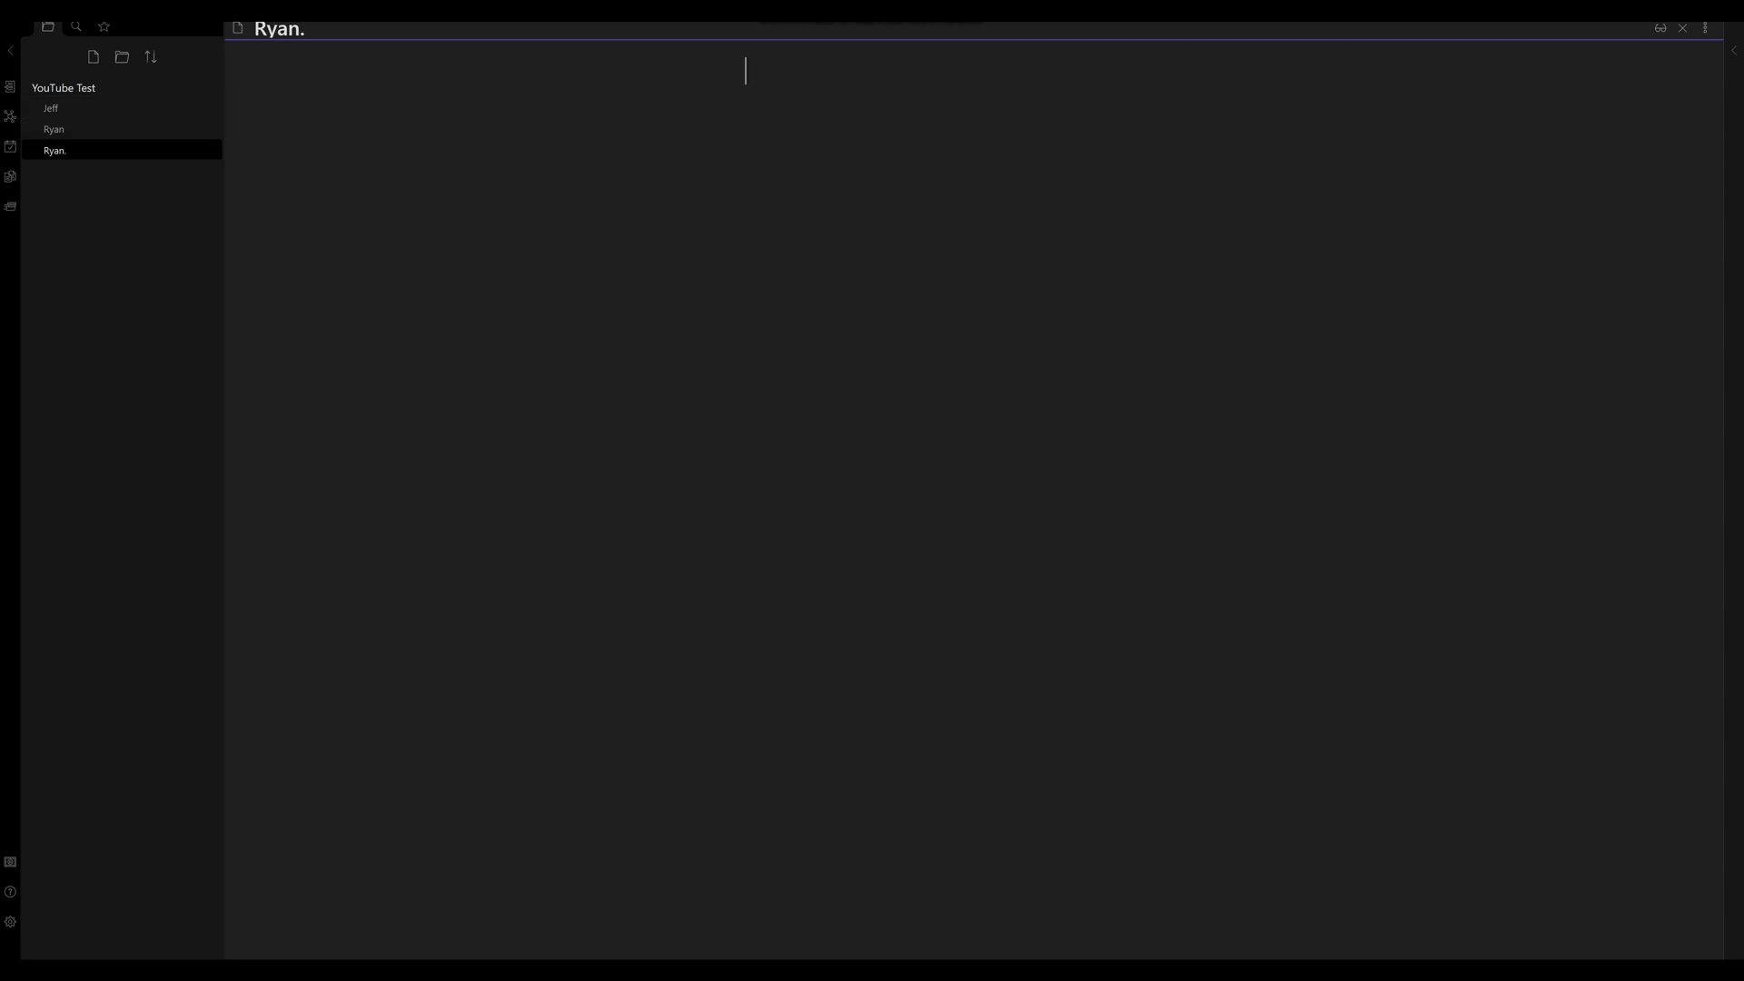
Delete the empty note whose title ends in a full stop.
right_click(108, 150)
left_click(145, 402)
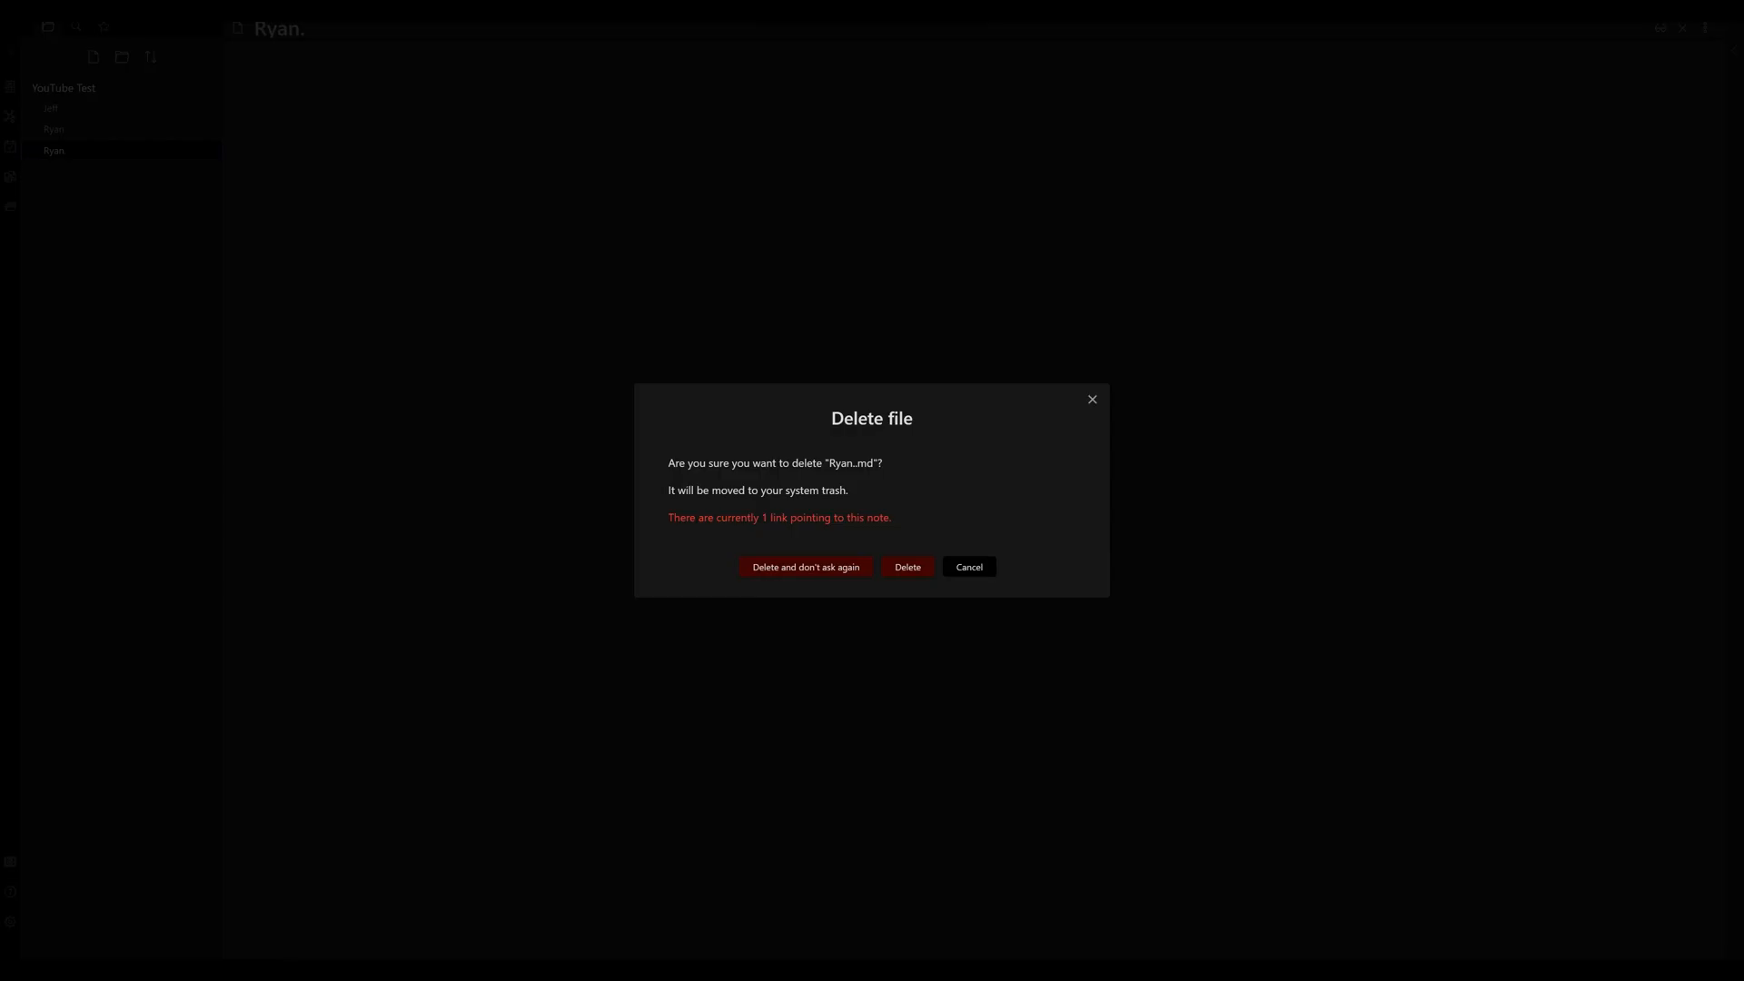
left_click(907, 565)
In the first person's note, turn the second person's name into an internal link with double square brackets and follow it.
left_click(100, 109)
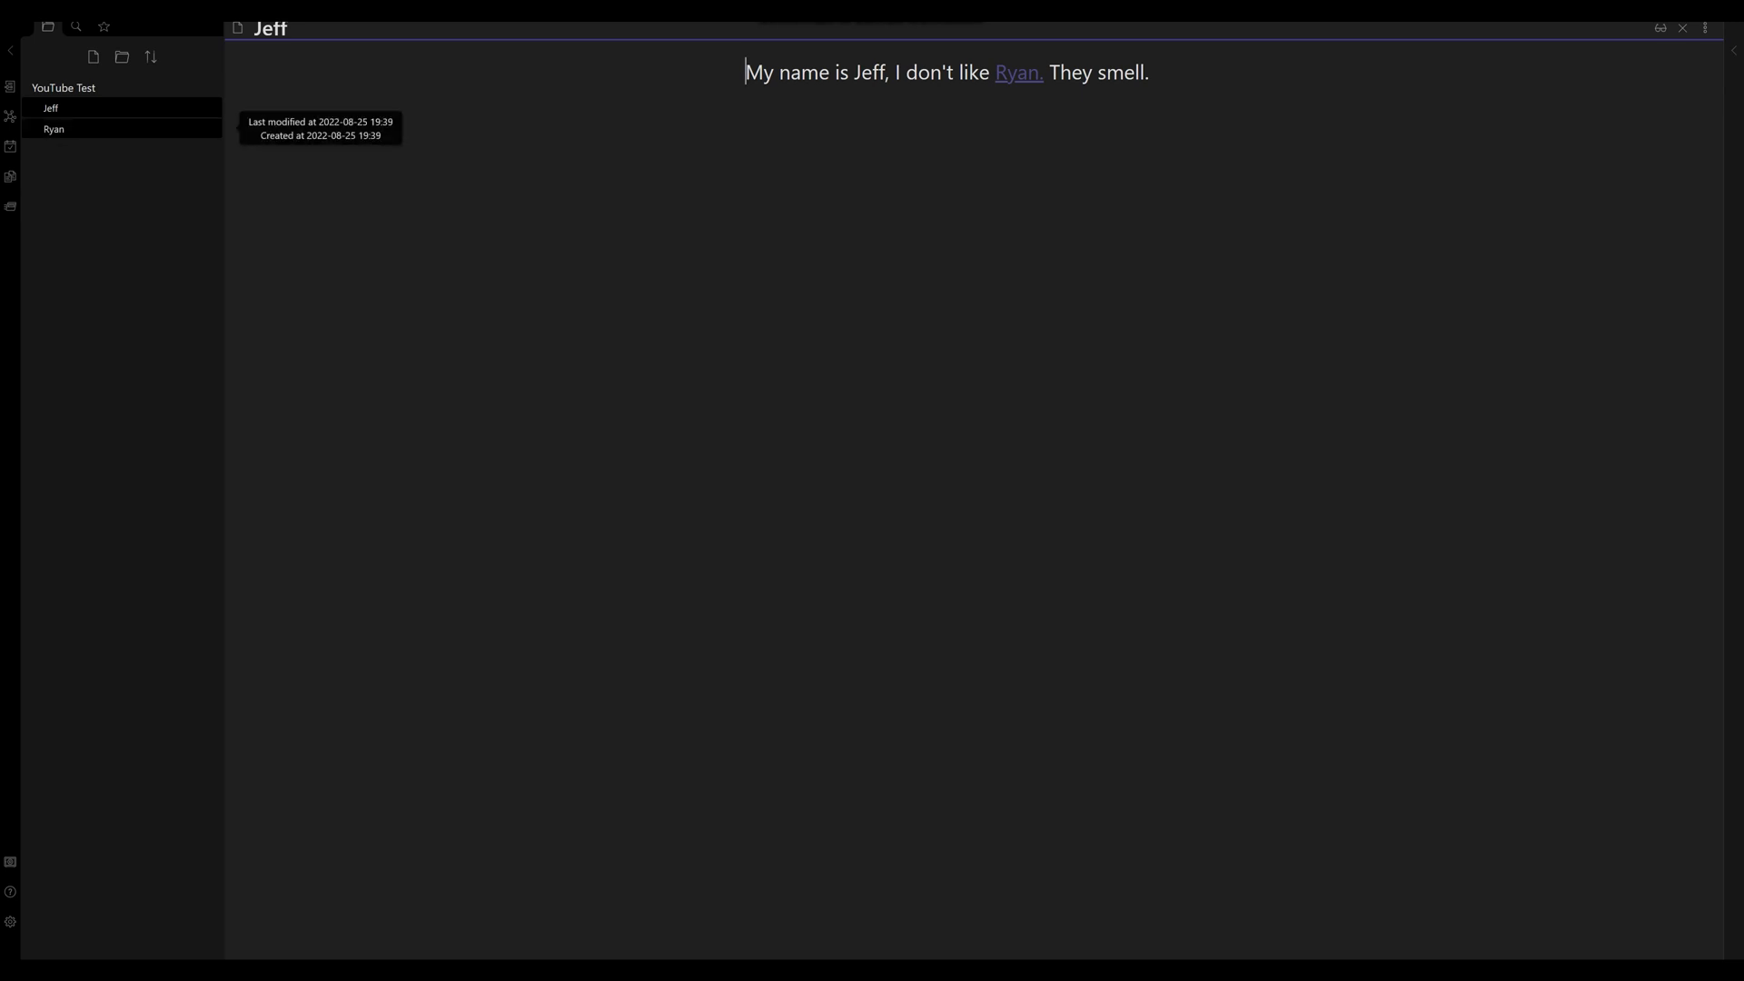
left_click(55, 129)
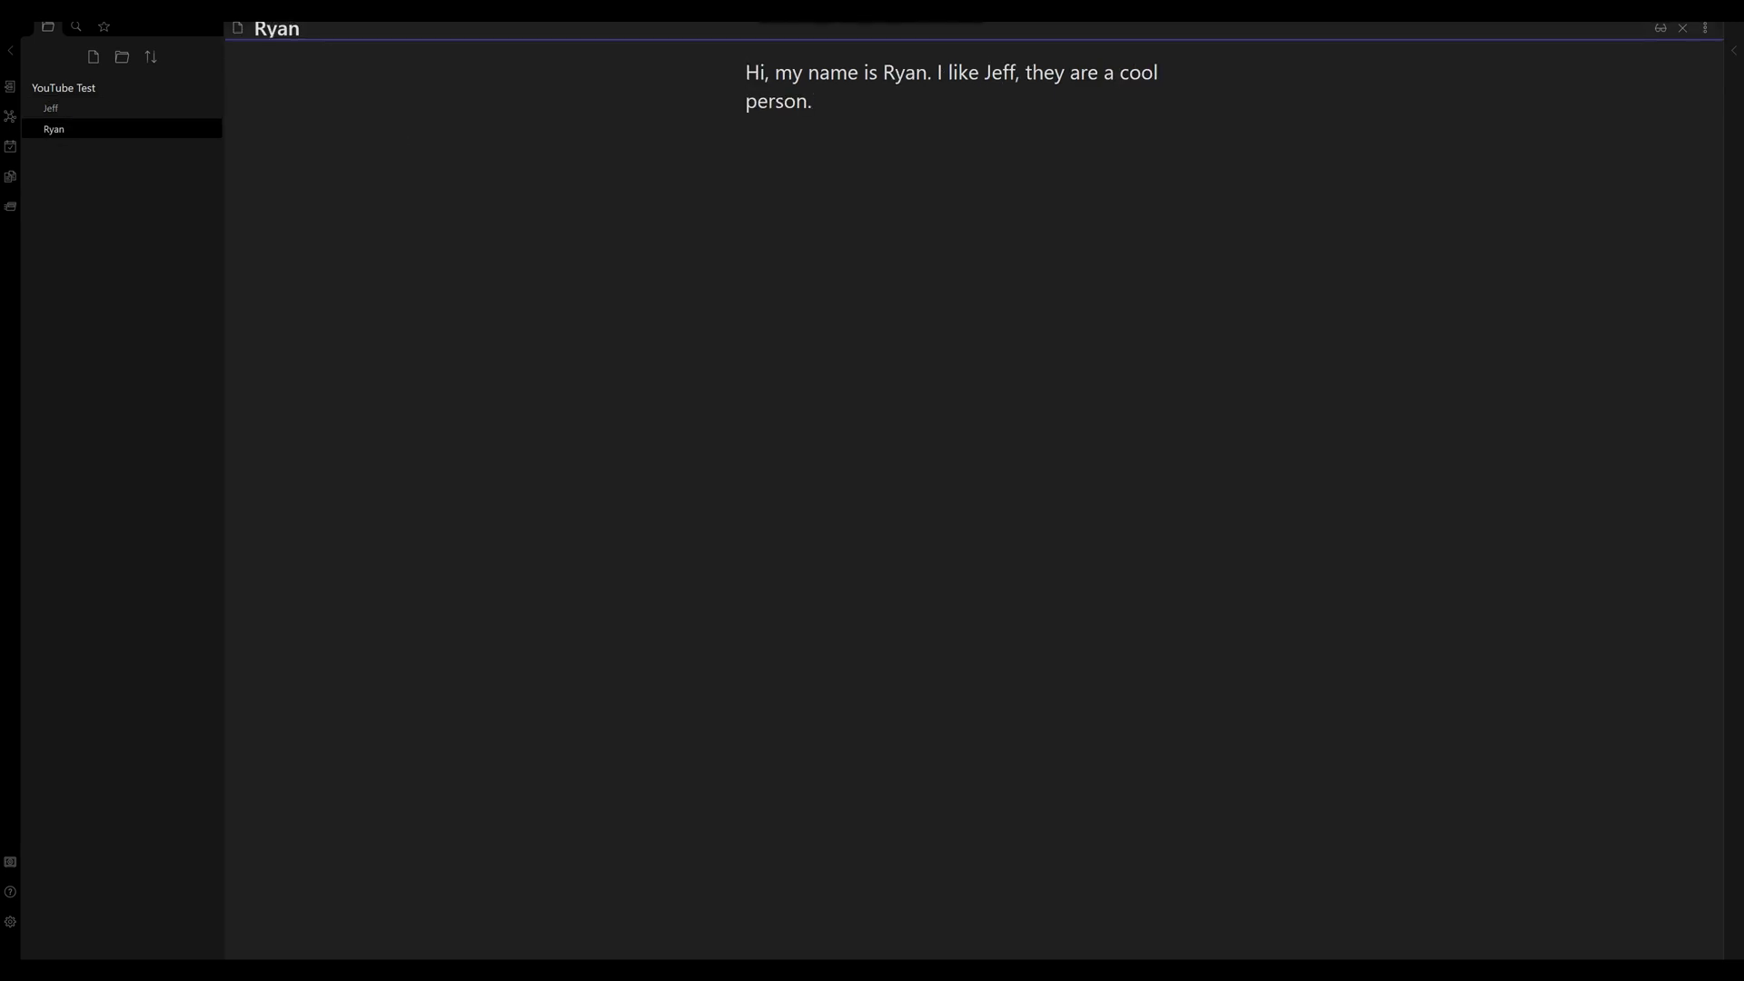
type("[[")
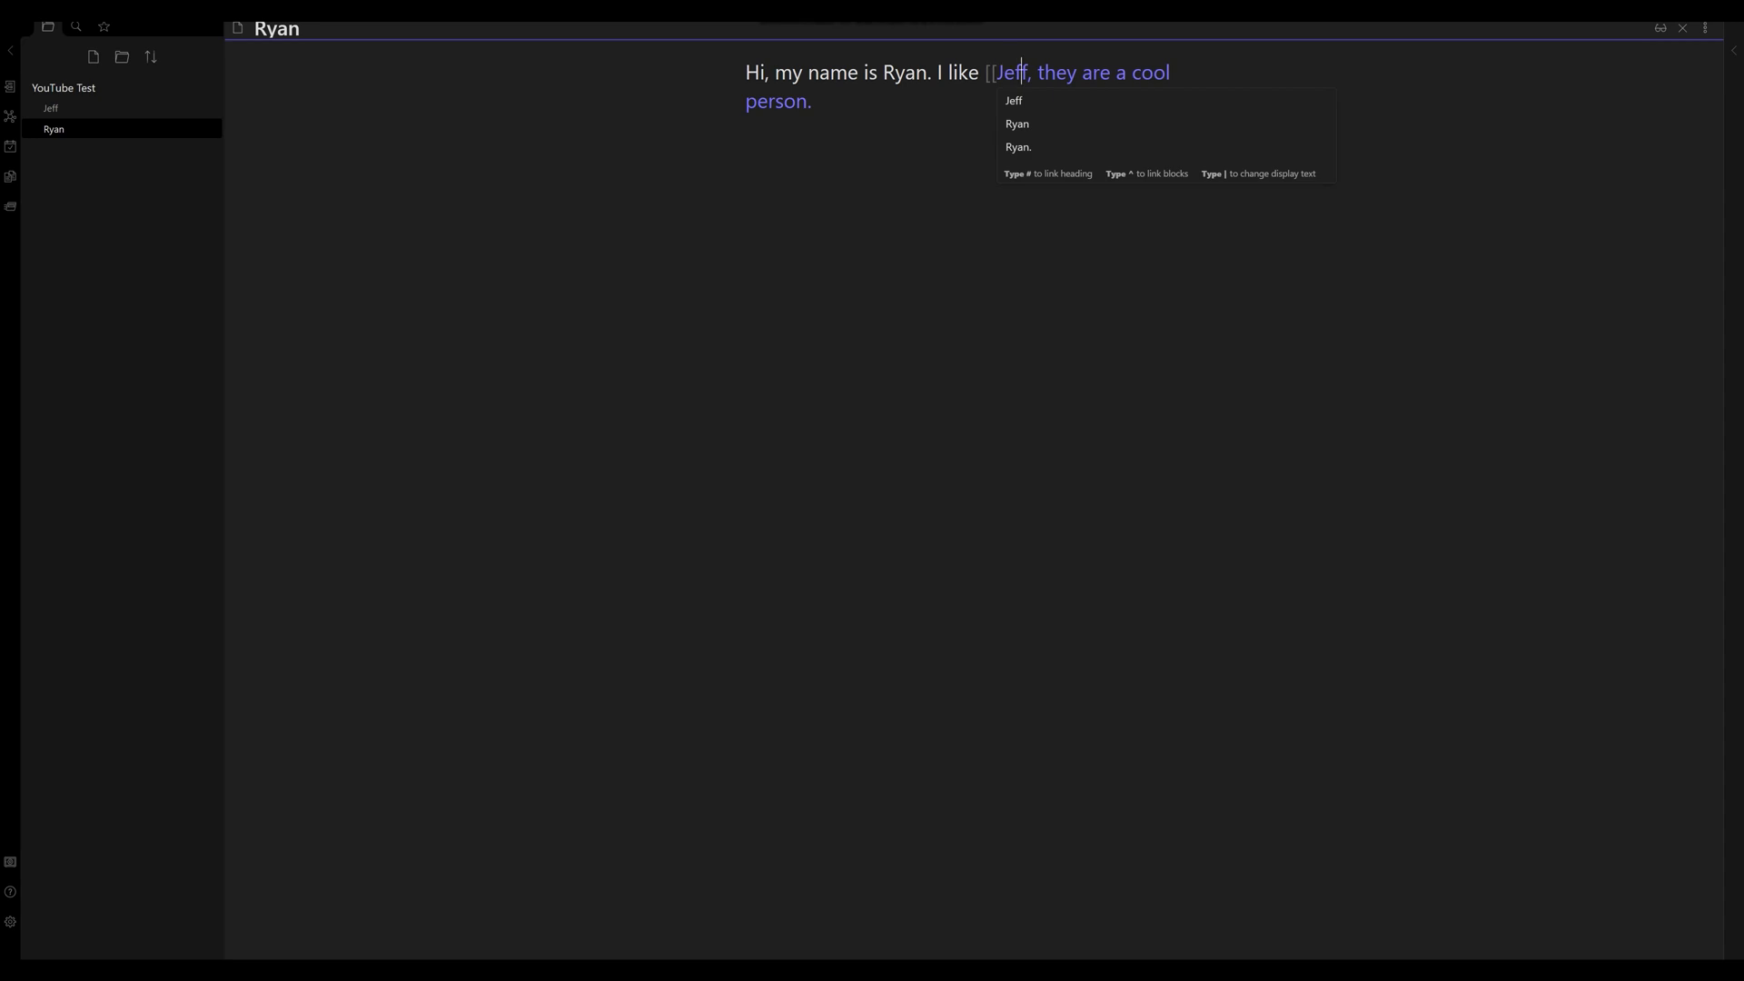
type("]]")
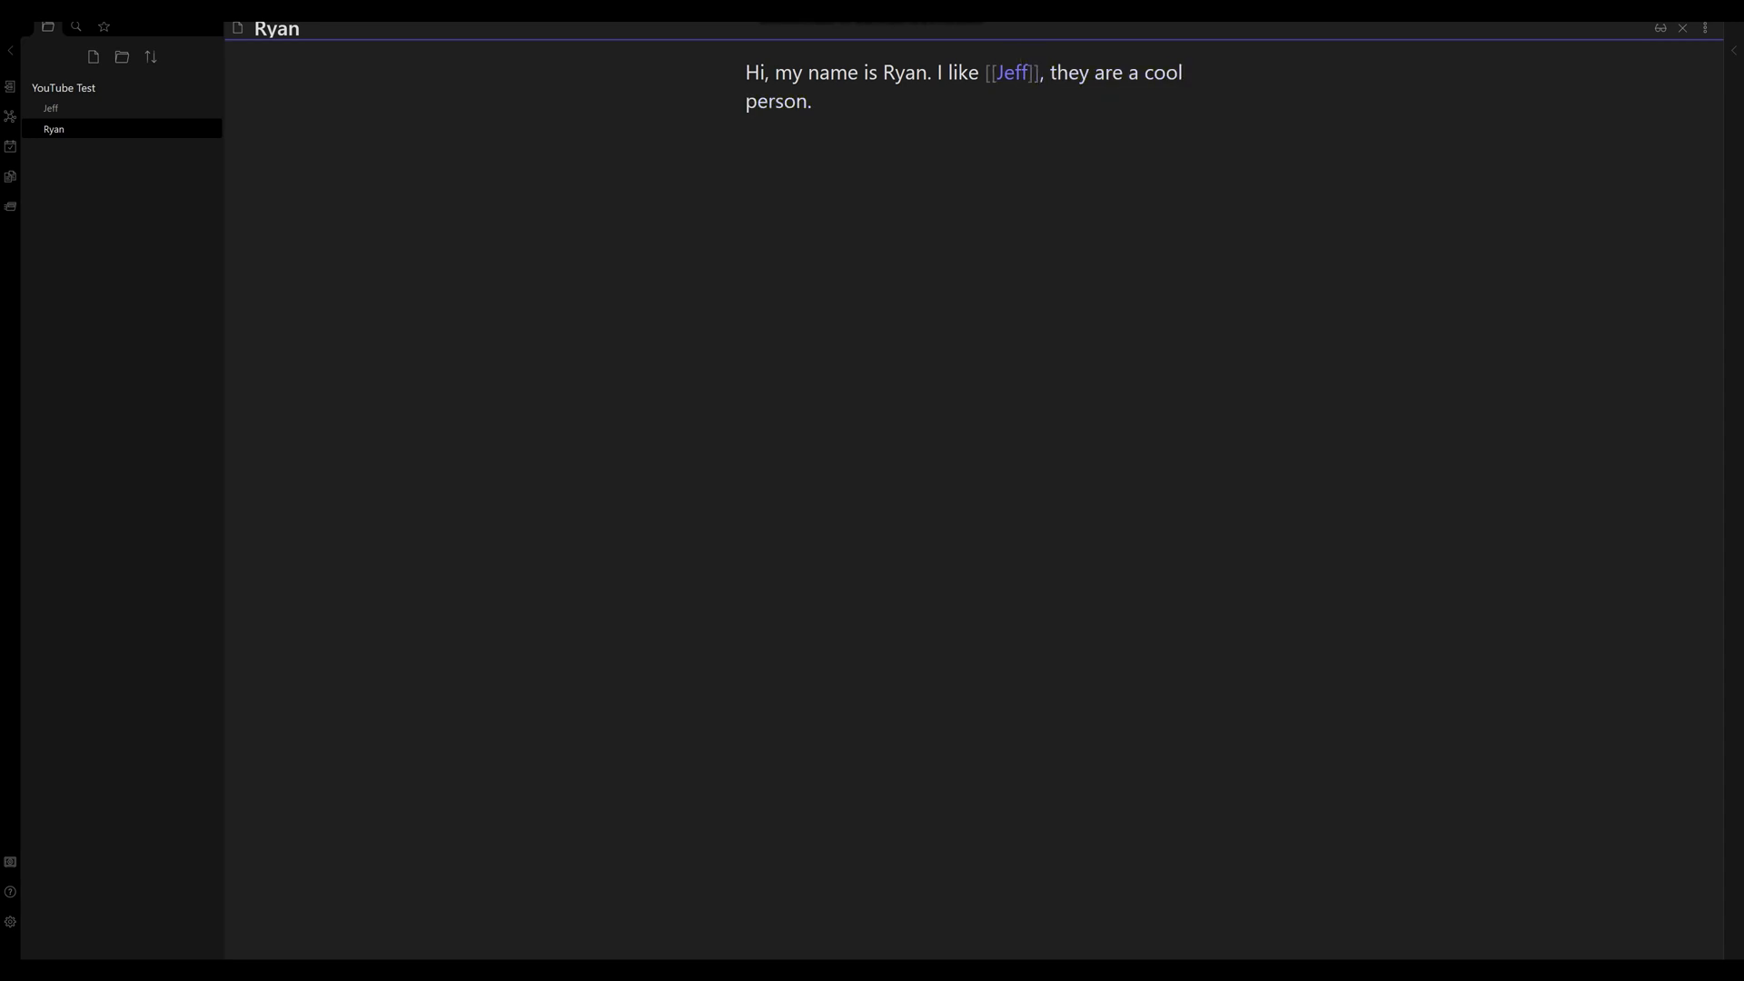
left_click(931, 73)
left_click(1000, 73)
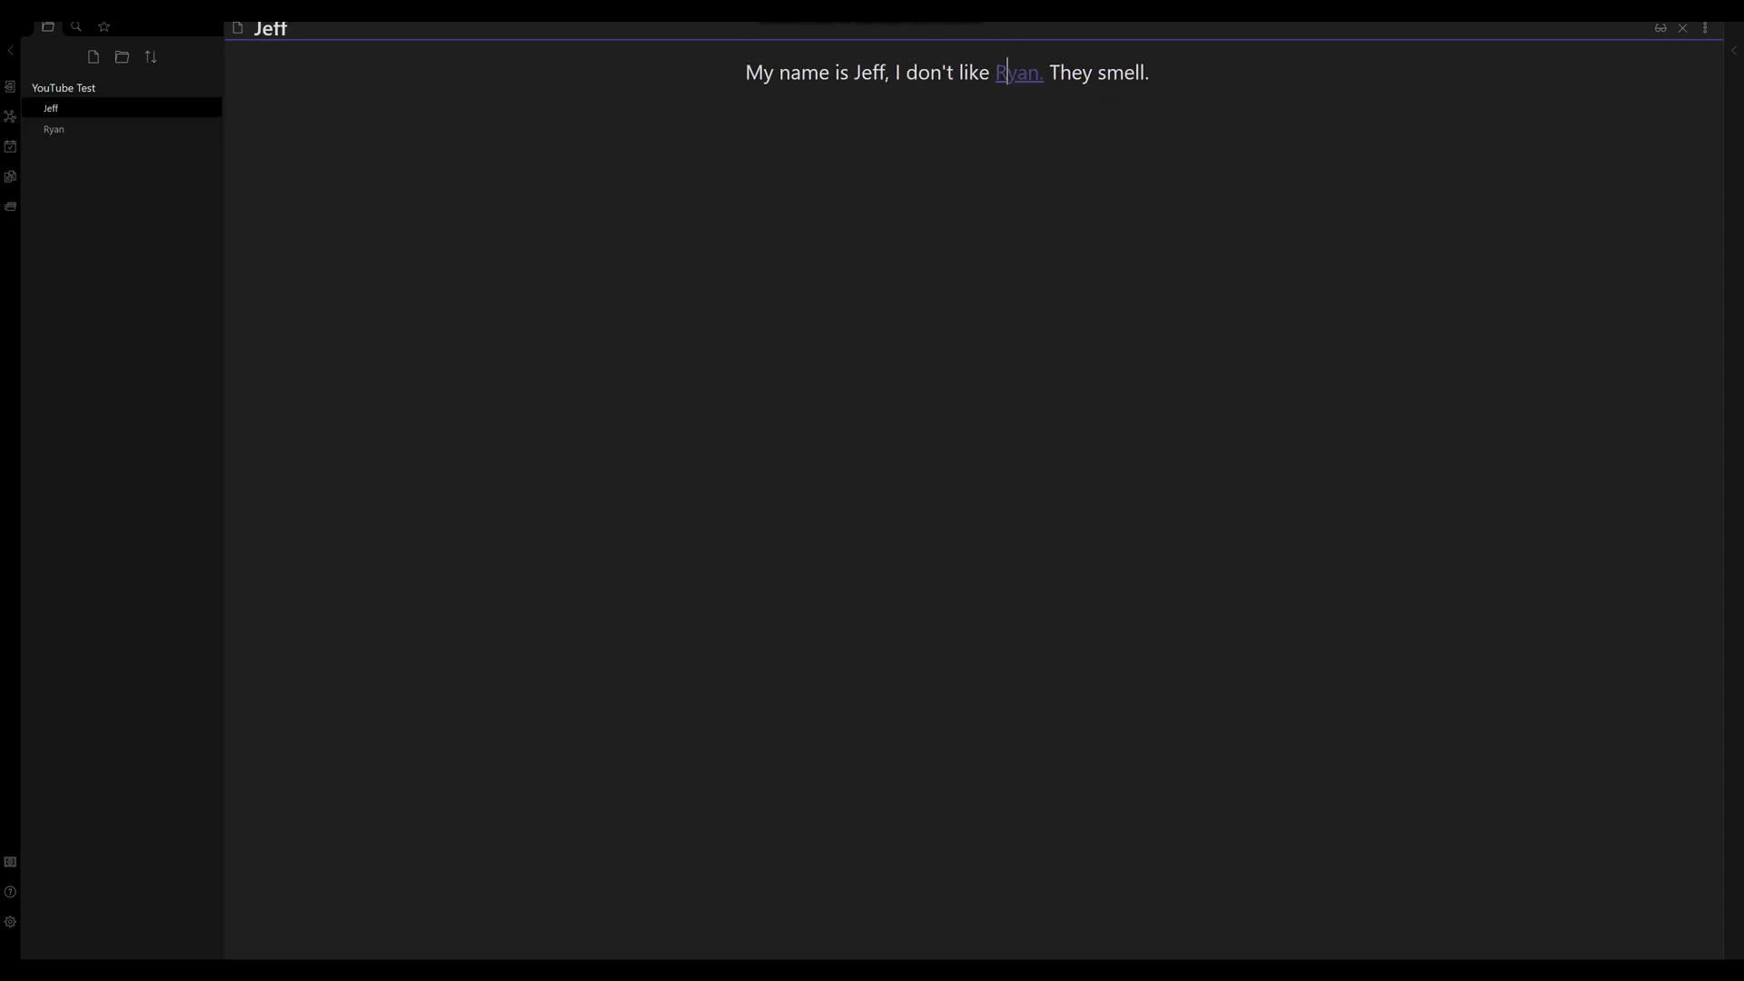
Correct the link in the second person's note so its closing brackets come before the full stop.
left_click(1009, 73)
left_click(54, 109)
left_click(1060, 73)
key("Left")
key("Left")
key("BackSpace")
key("BackSpace")
key("Left")
type("]]]")
left_click(942, 73)
Follow the links back and forth between the two people's notes, ending in the second person's note.
left_click(1012, 72)
left_click(999, 73)
left_click(1013, 73)
left_click(995, 72)
Add a line saying "However," a third person "is a nice person. I wish I saw them more." and make that person's name an internal link.
type("However, Oscar is a nice person")
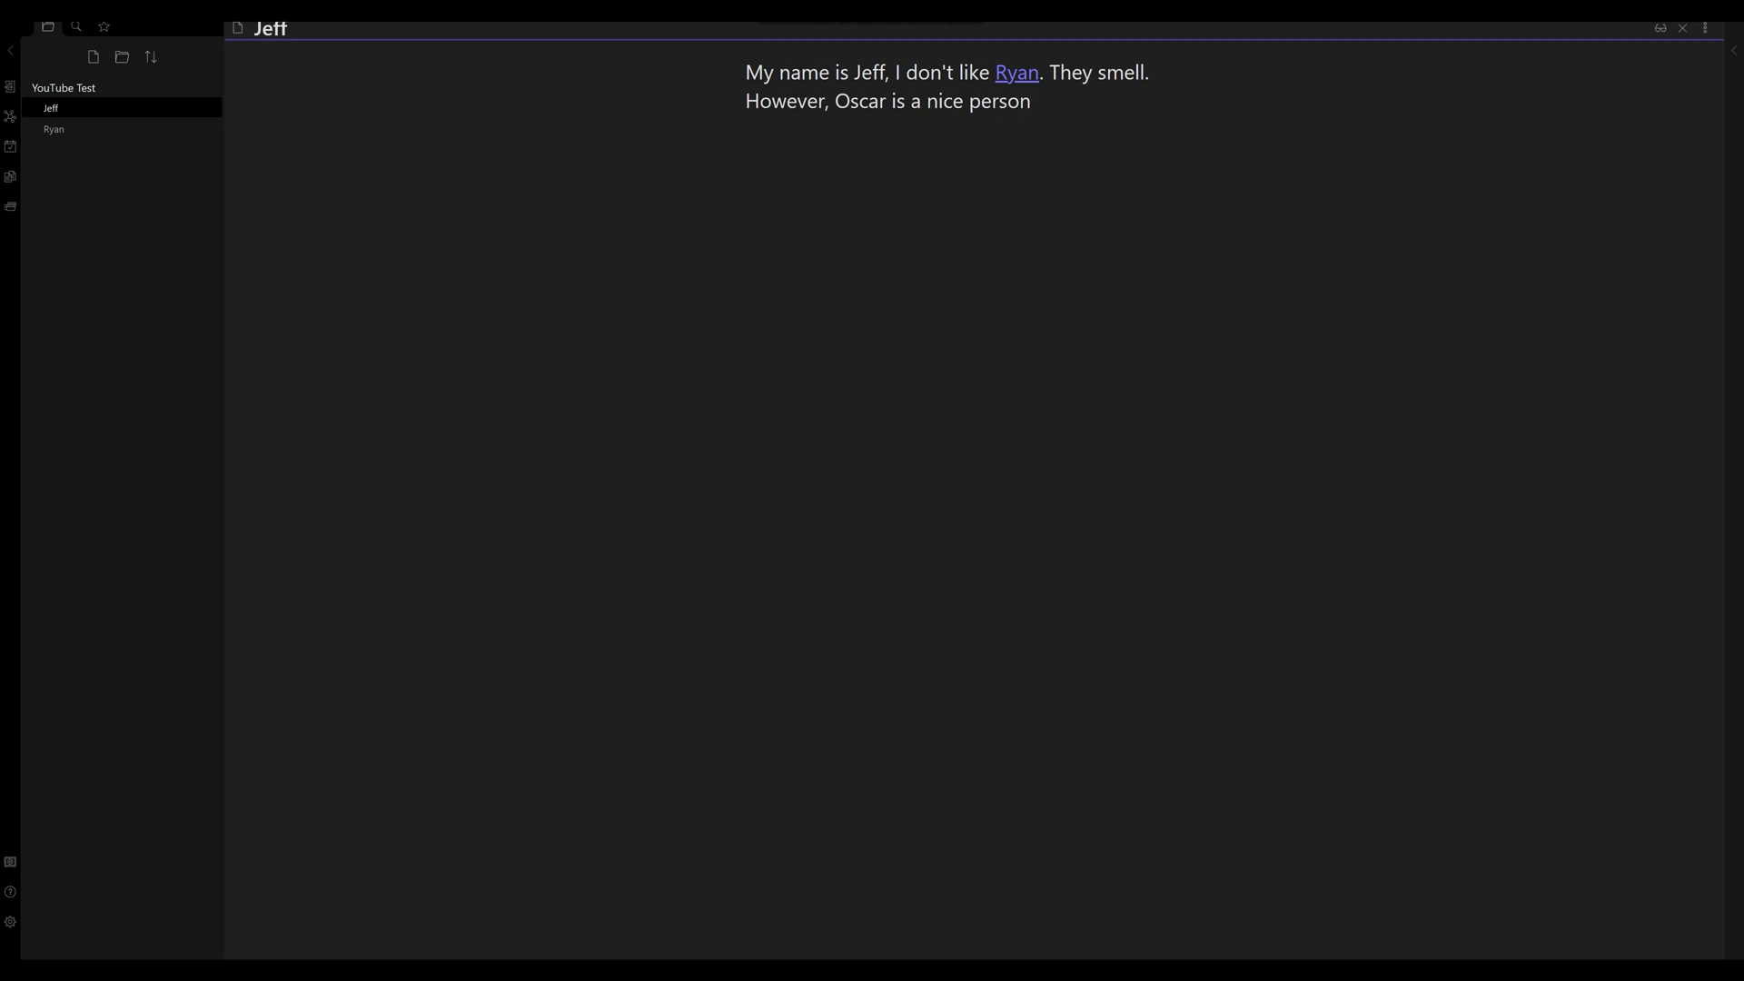
type(". I wish I saw them more.")
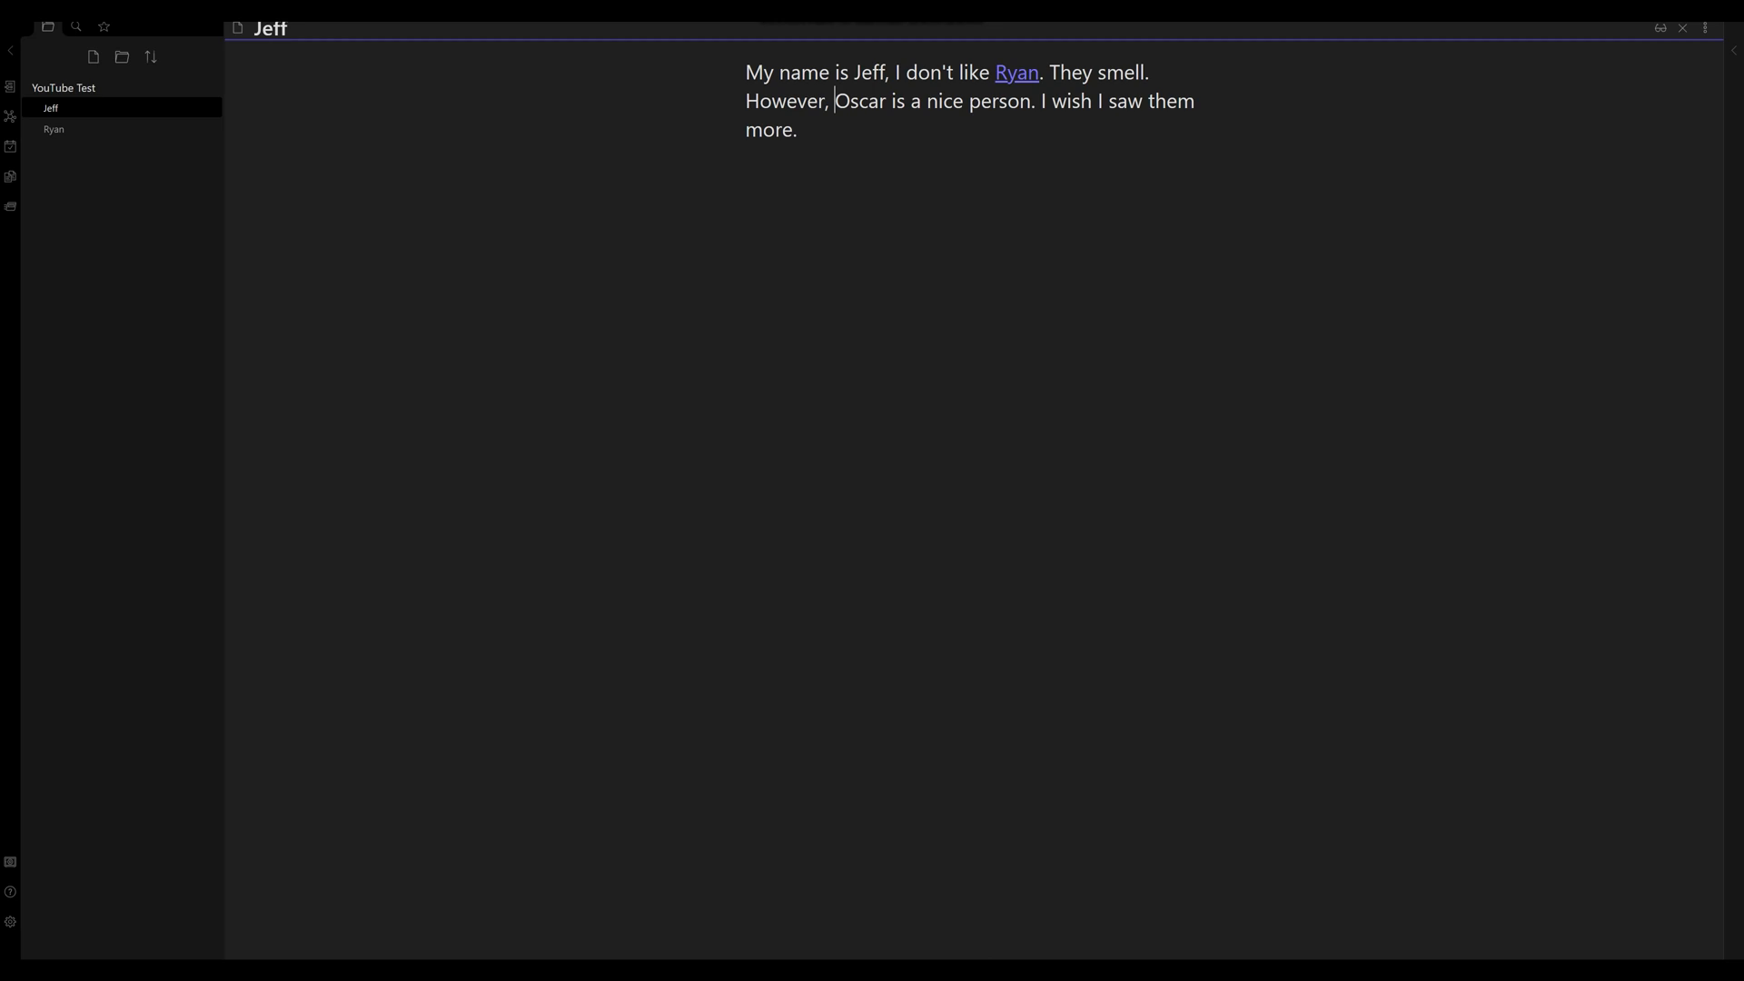
key("ctrl+shift+End")
type("[[")
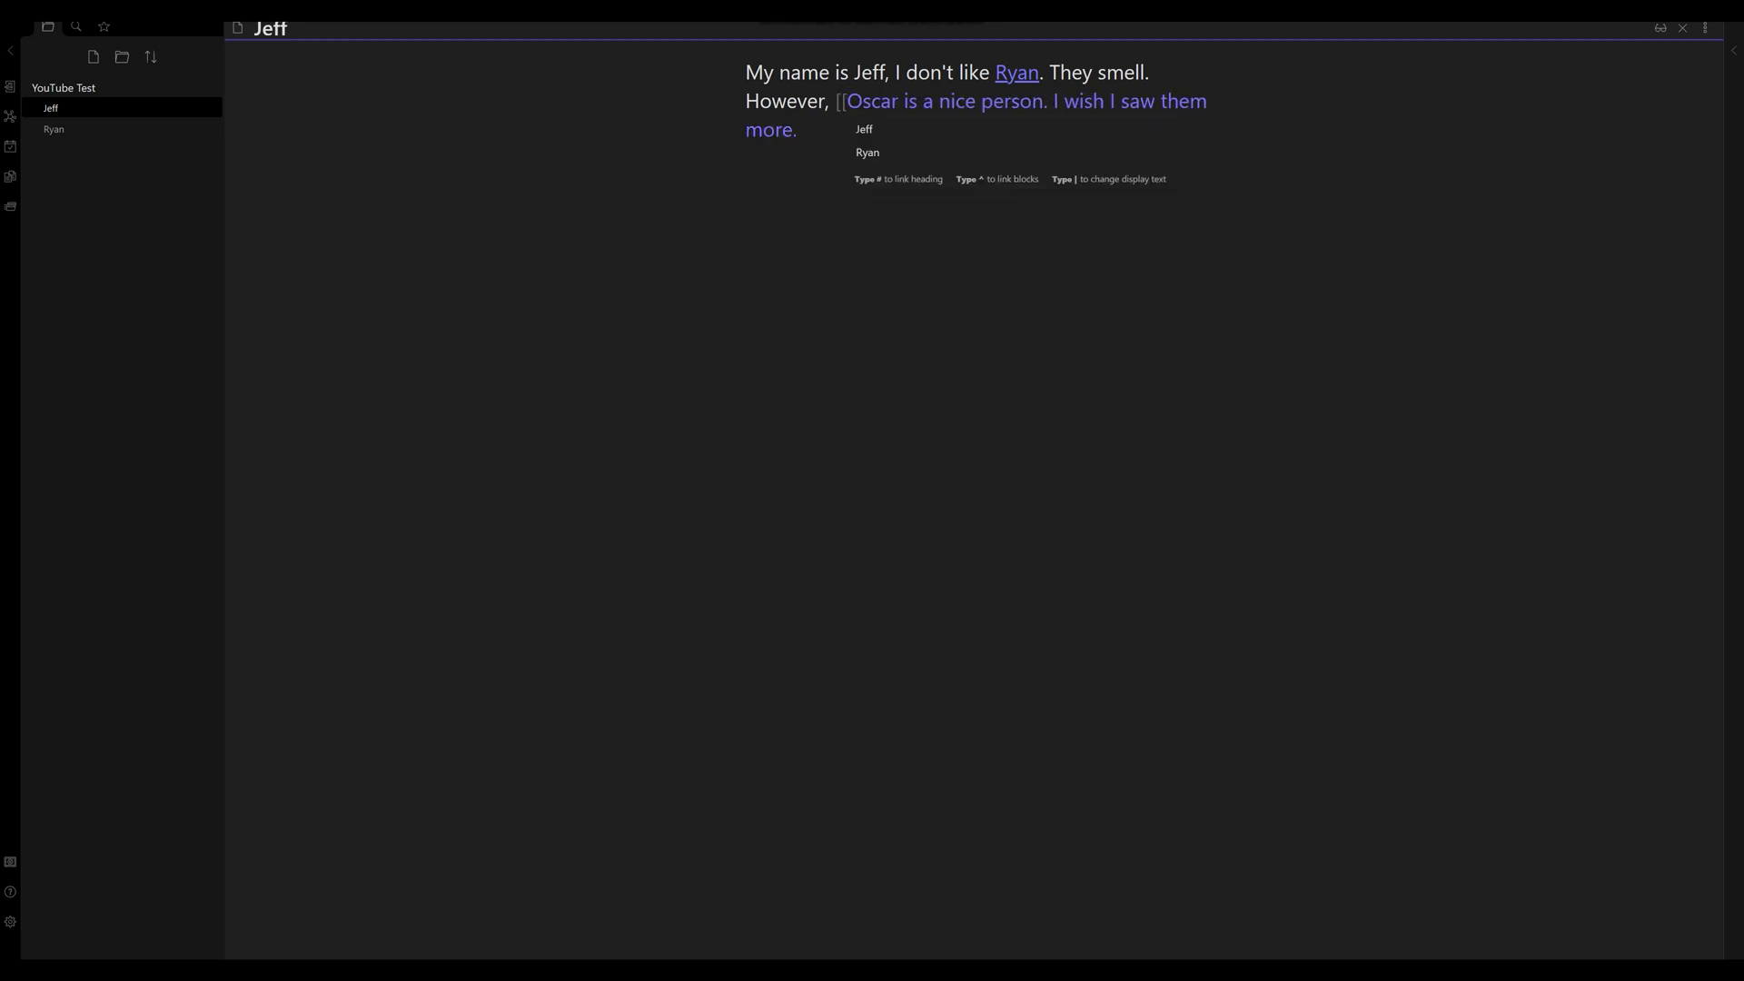
type("]]")
left_click(952, 101)
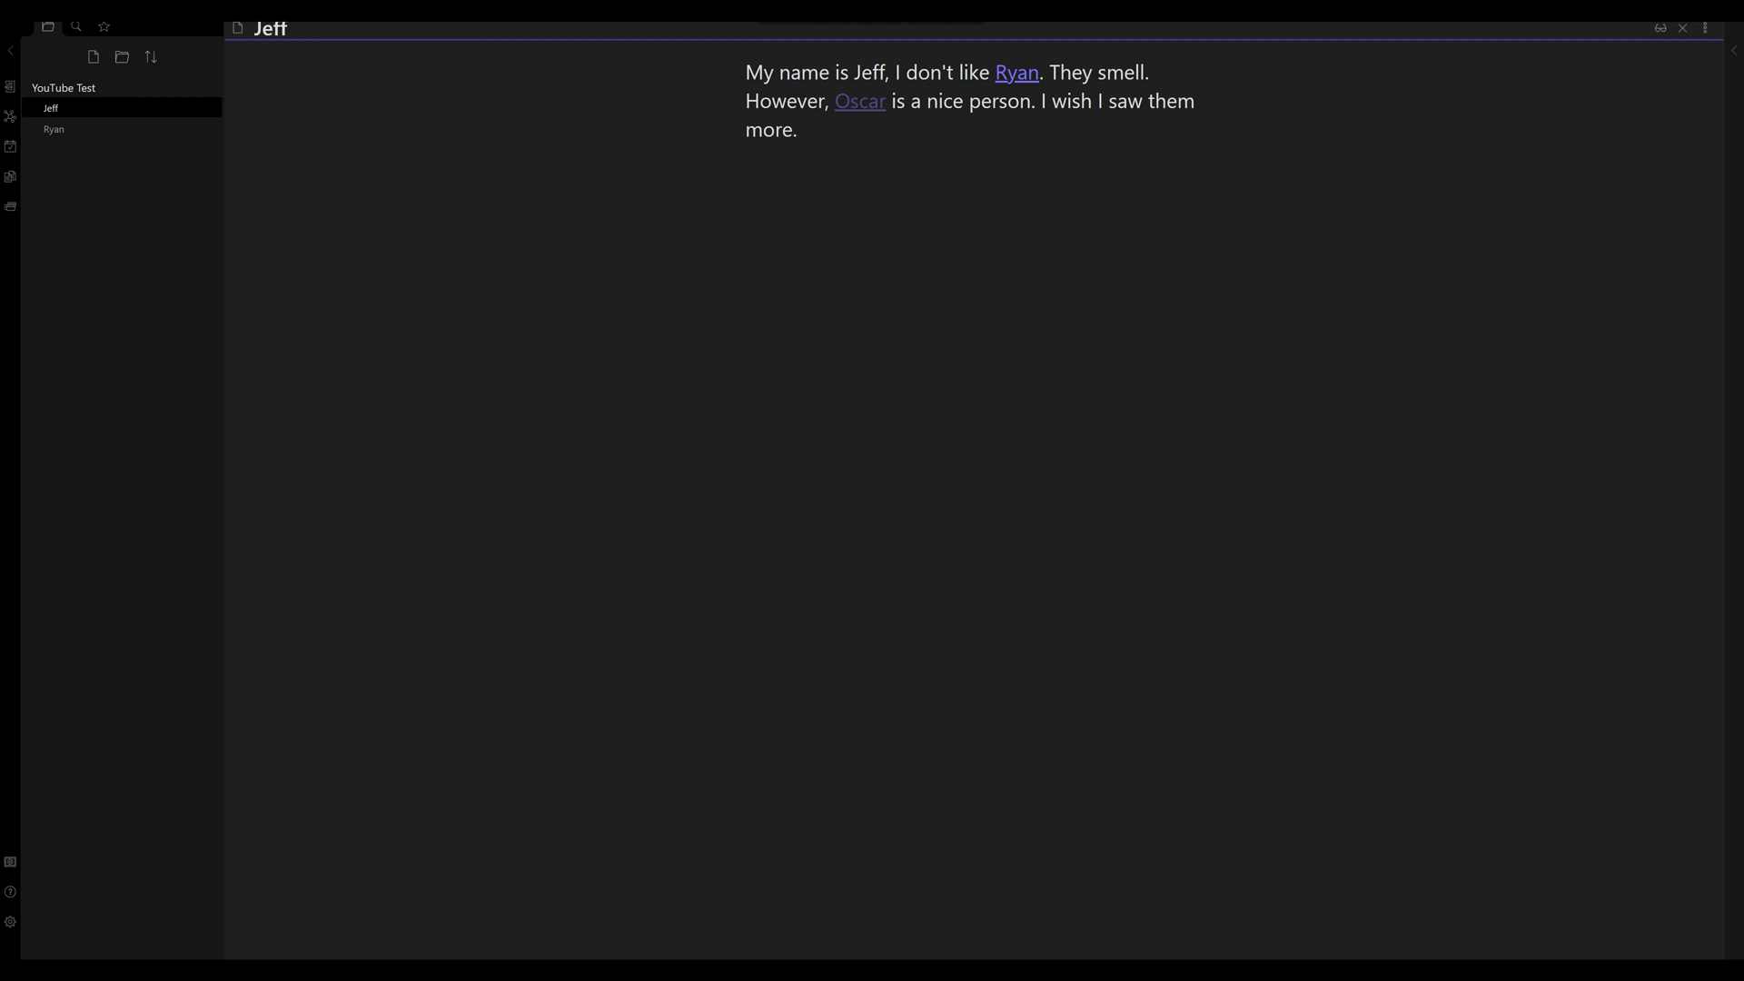
Create the third person's note from its link and write "My name is" with their name, then "I like both" the first and second persons.
left_click(865, 101)
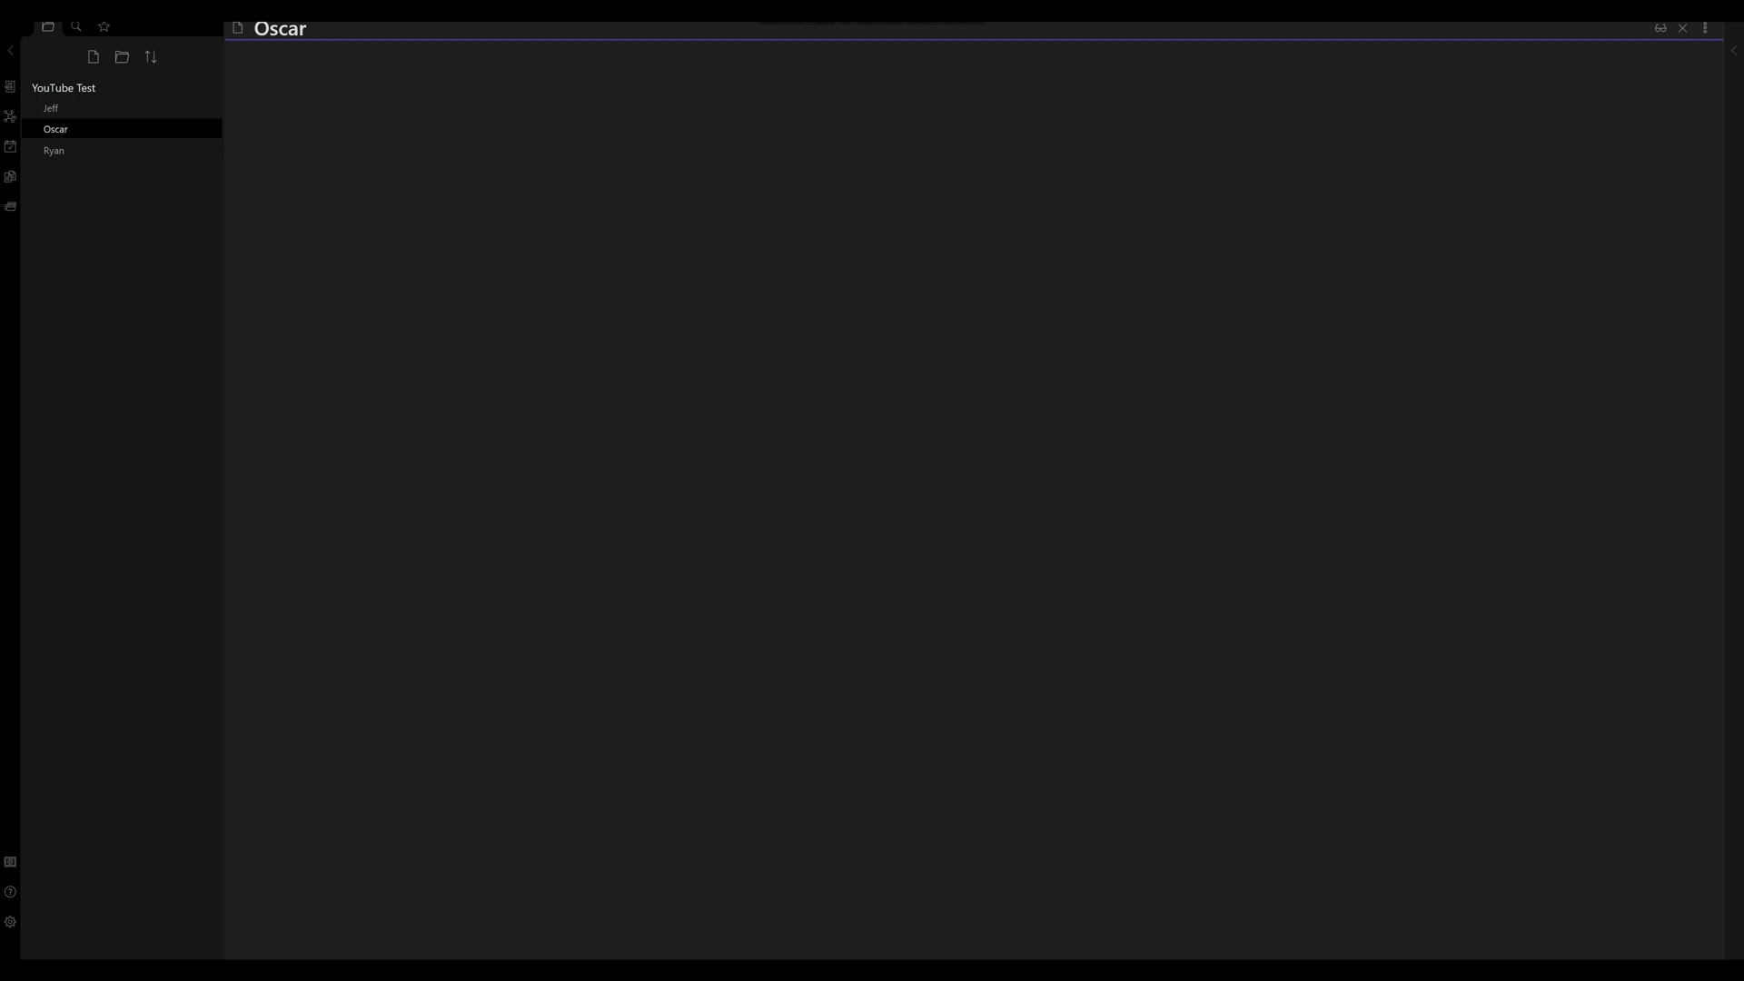
type("My name is Oscar, I like ")
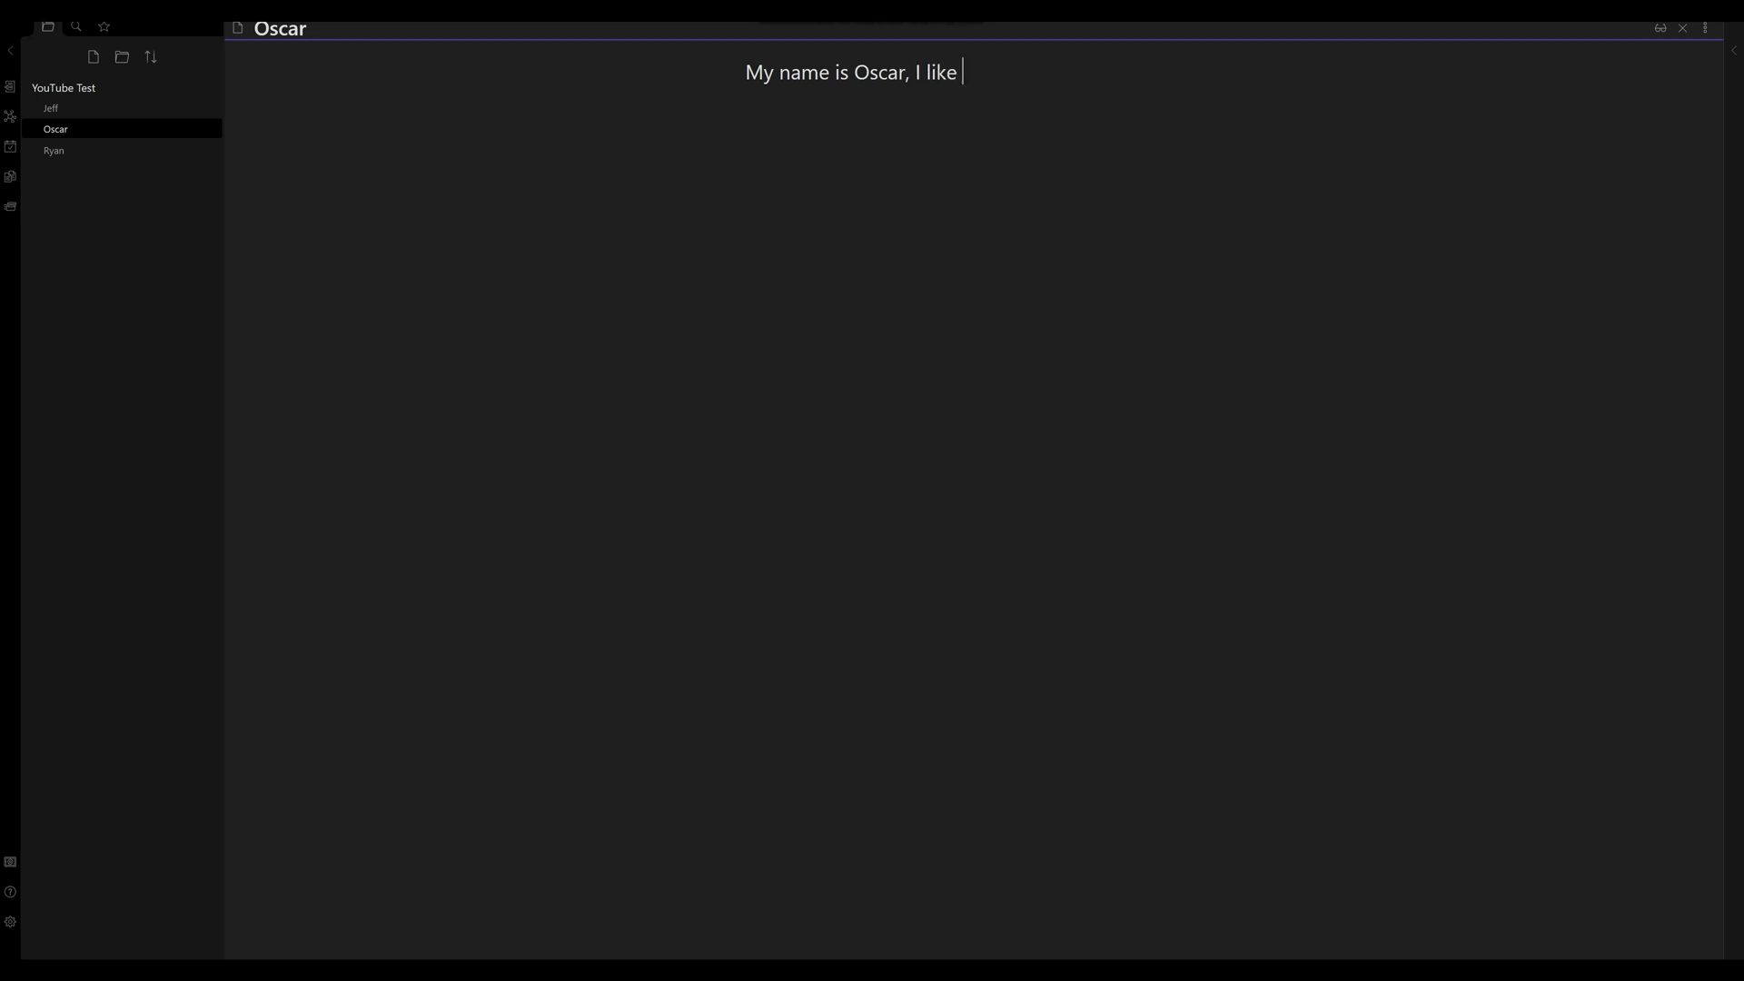
type("both Ryan and Jeff")
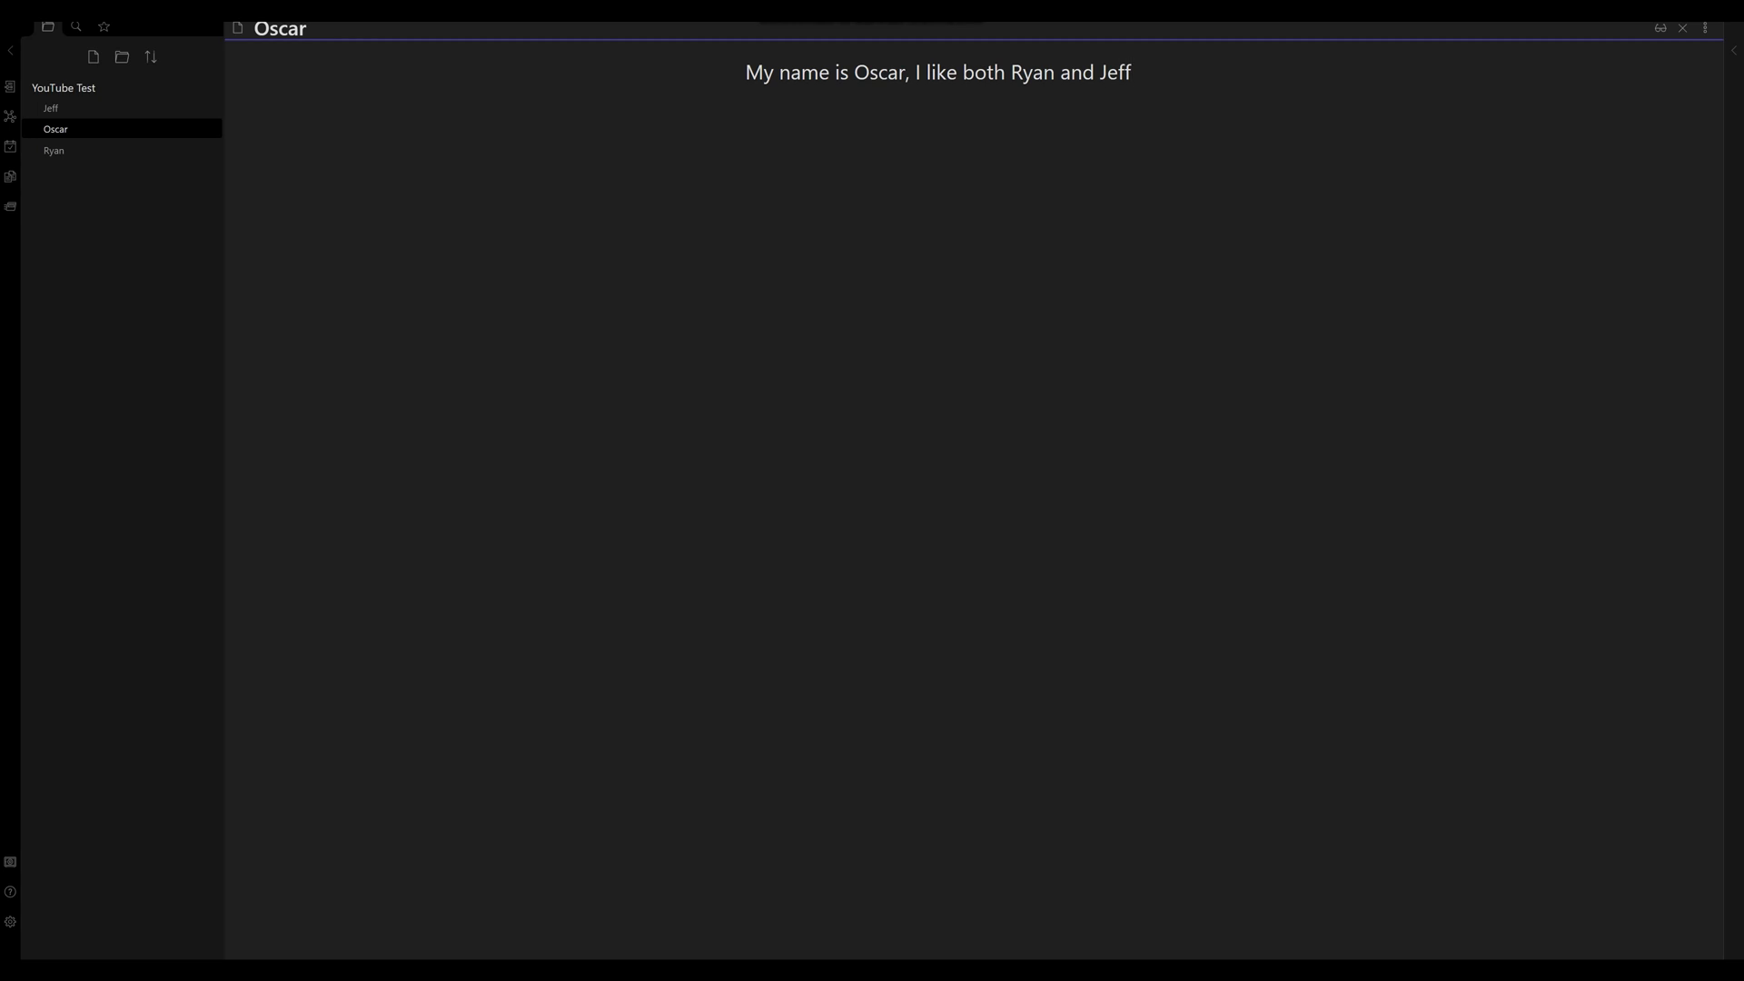
type(".")
From the second person's backlinks, turn the unlinked mention in the third person's note into a link and open that note.
left_click(1734, 51)
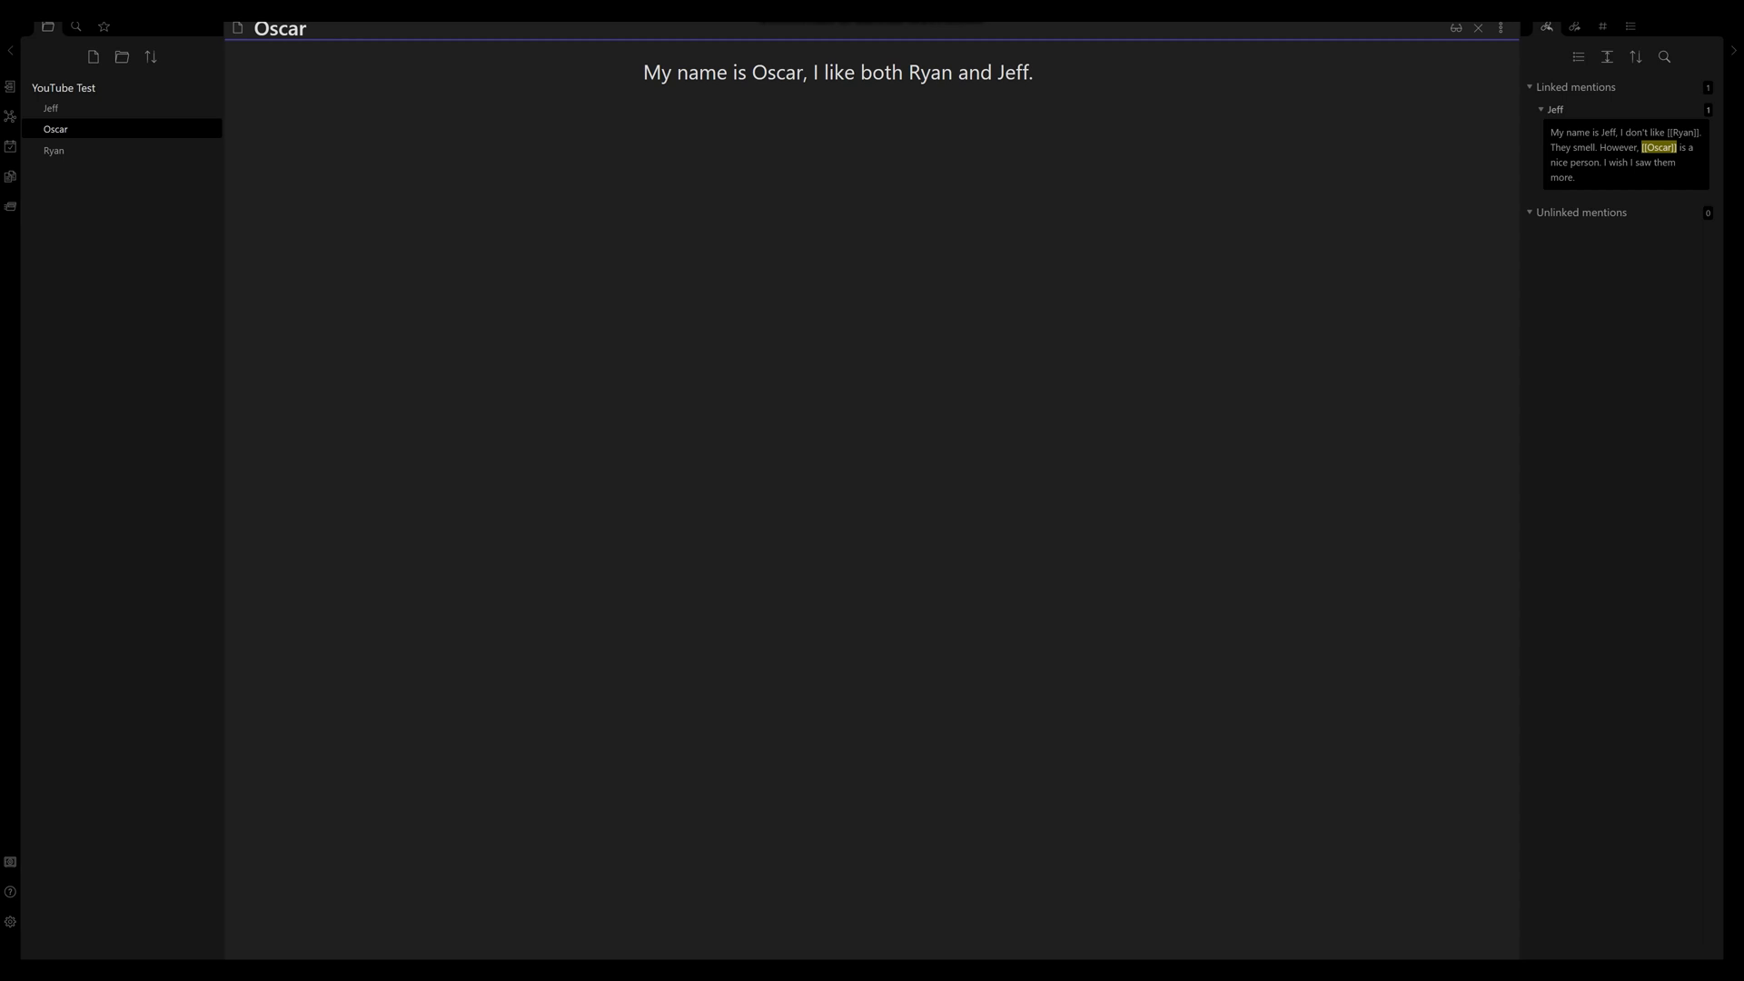
left_click(1625, 147)
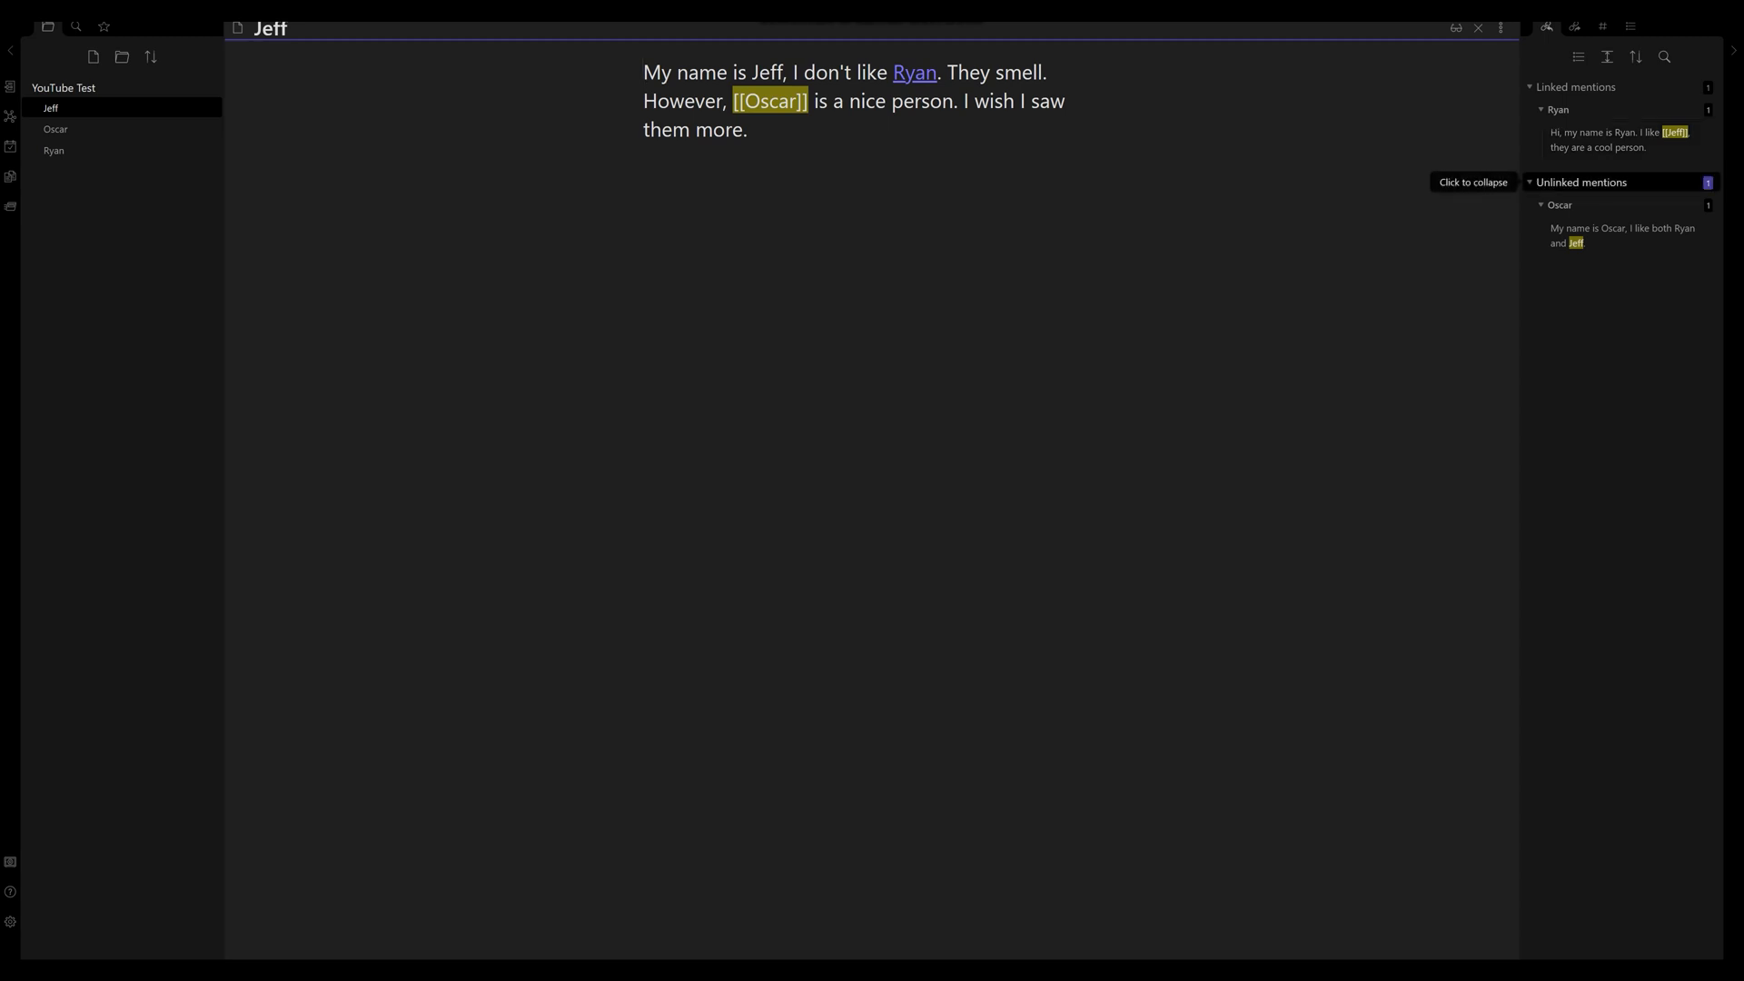
mouse_move(1634, 235)
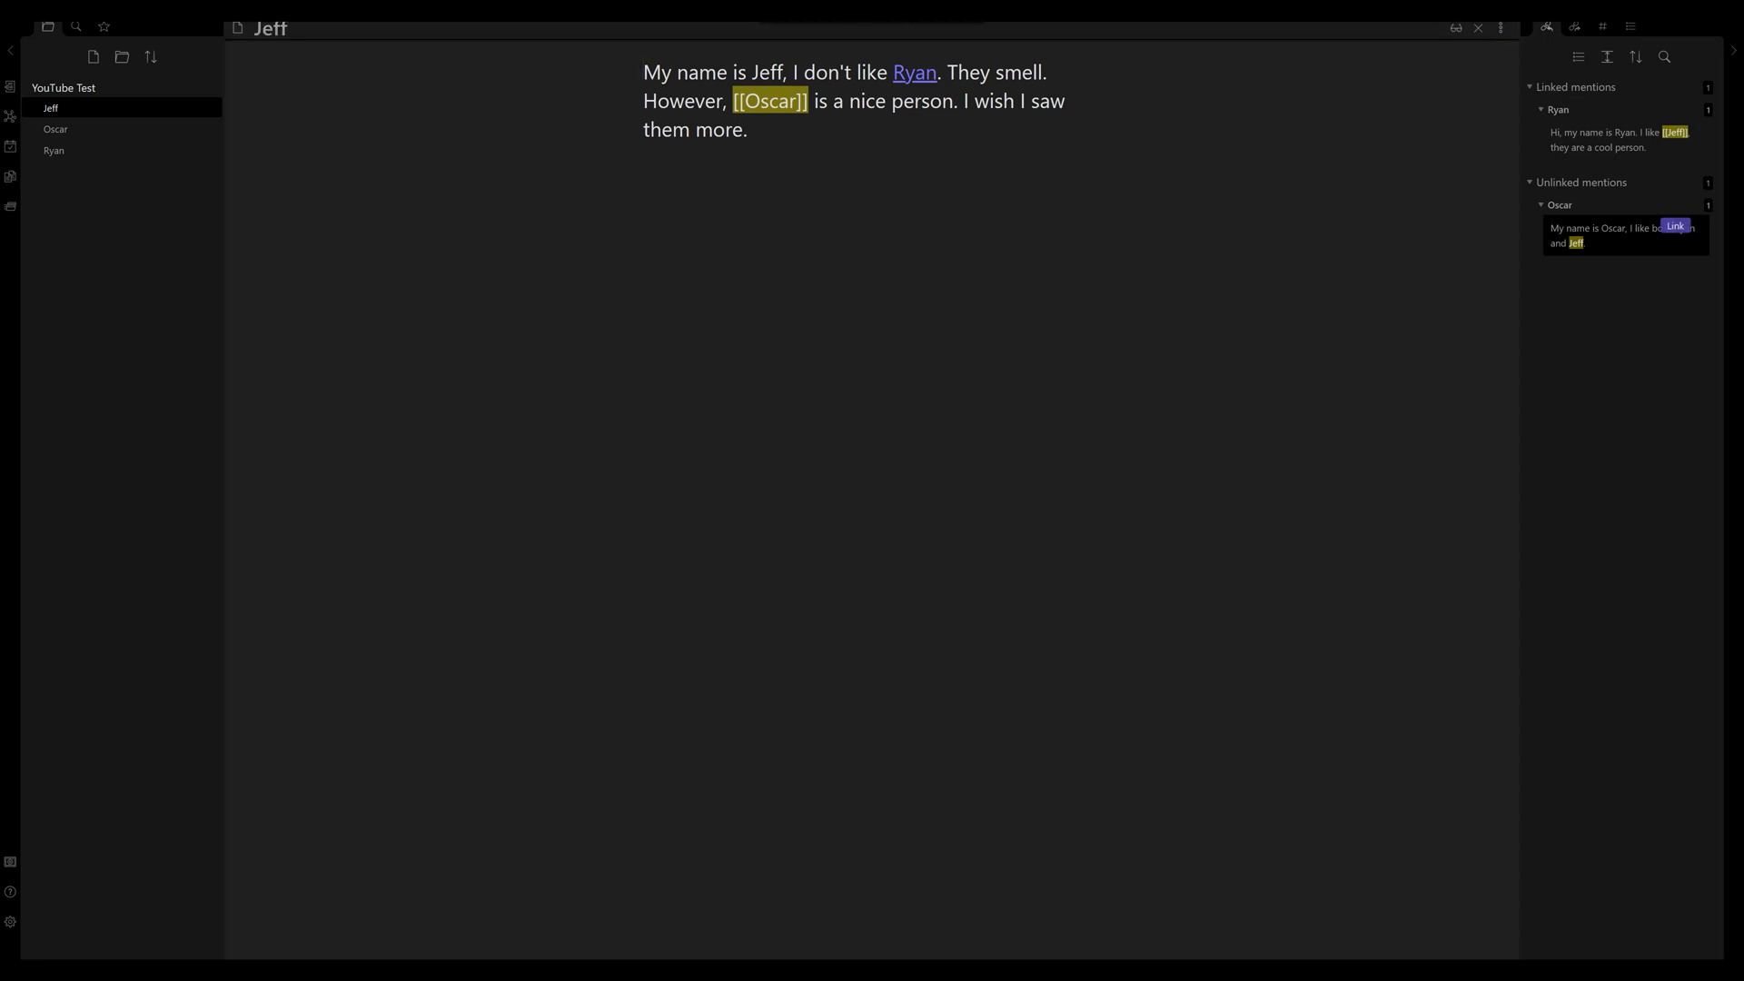
left_click(1675, 226)
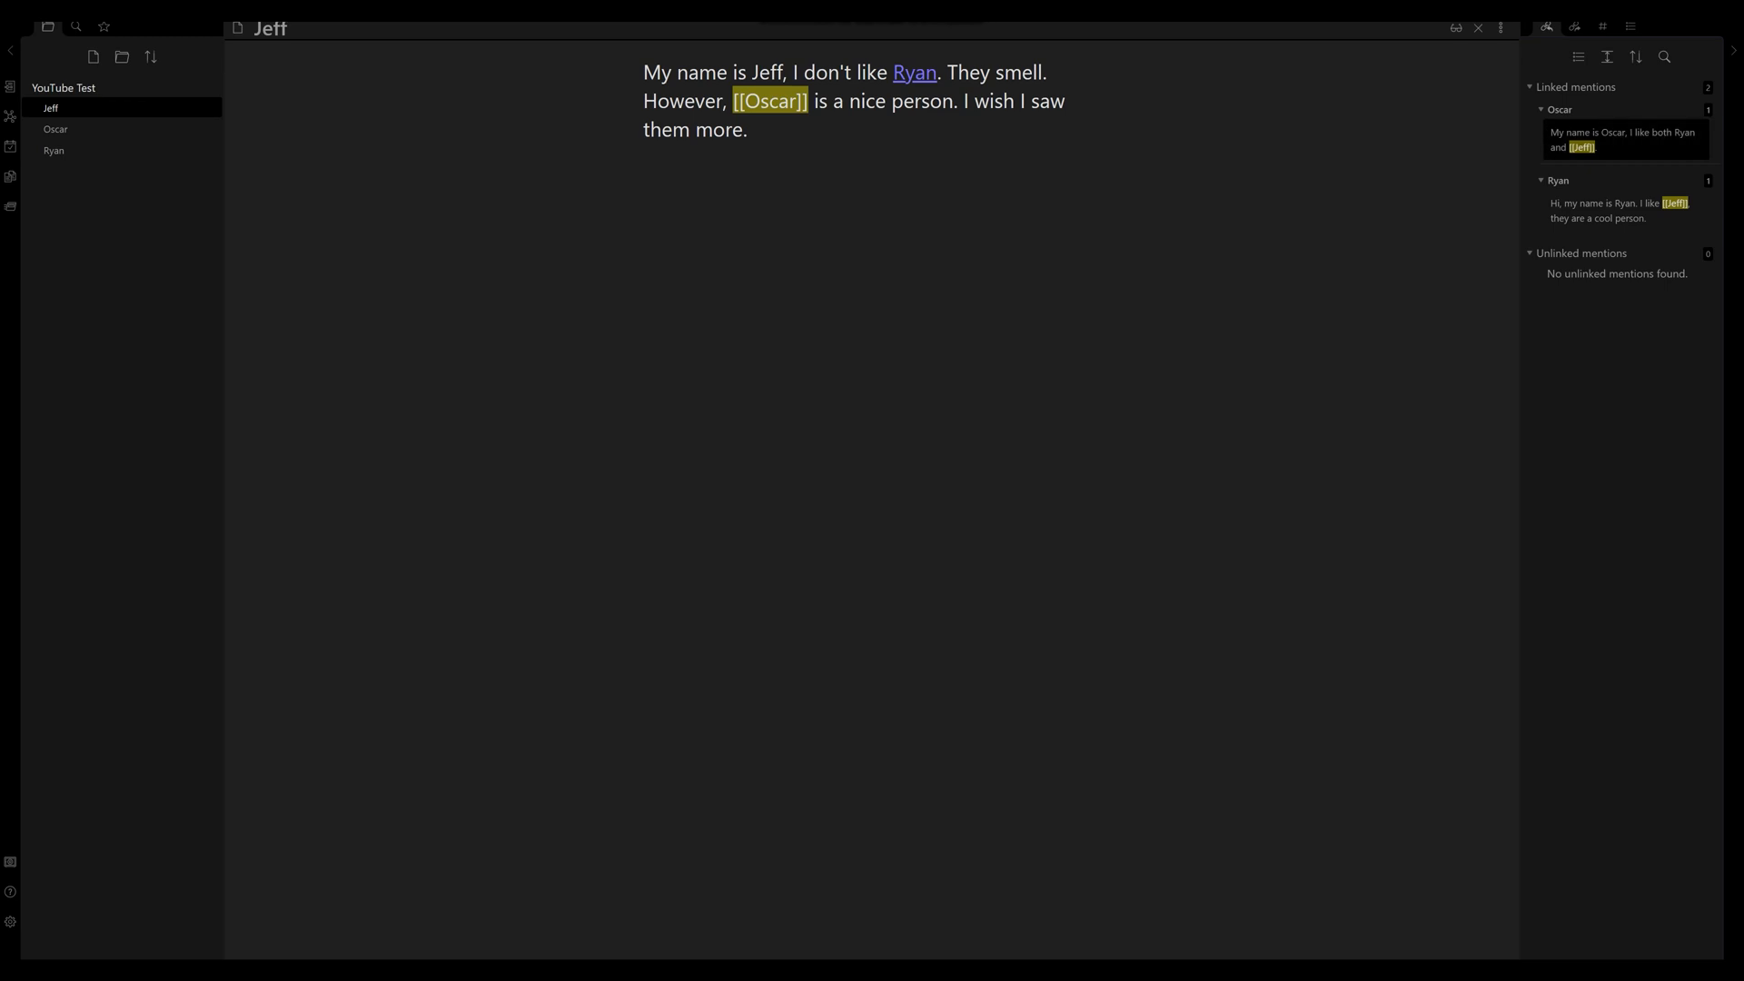
left_click(1626, 140)
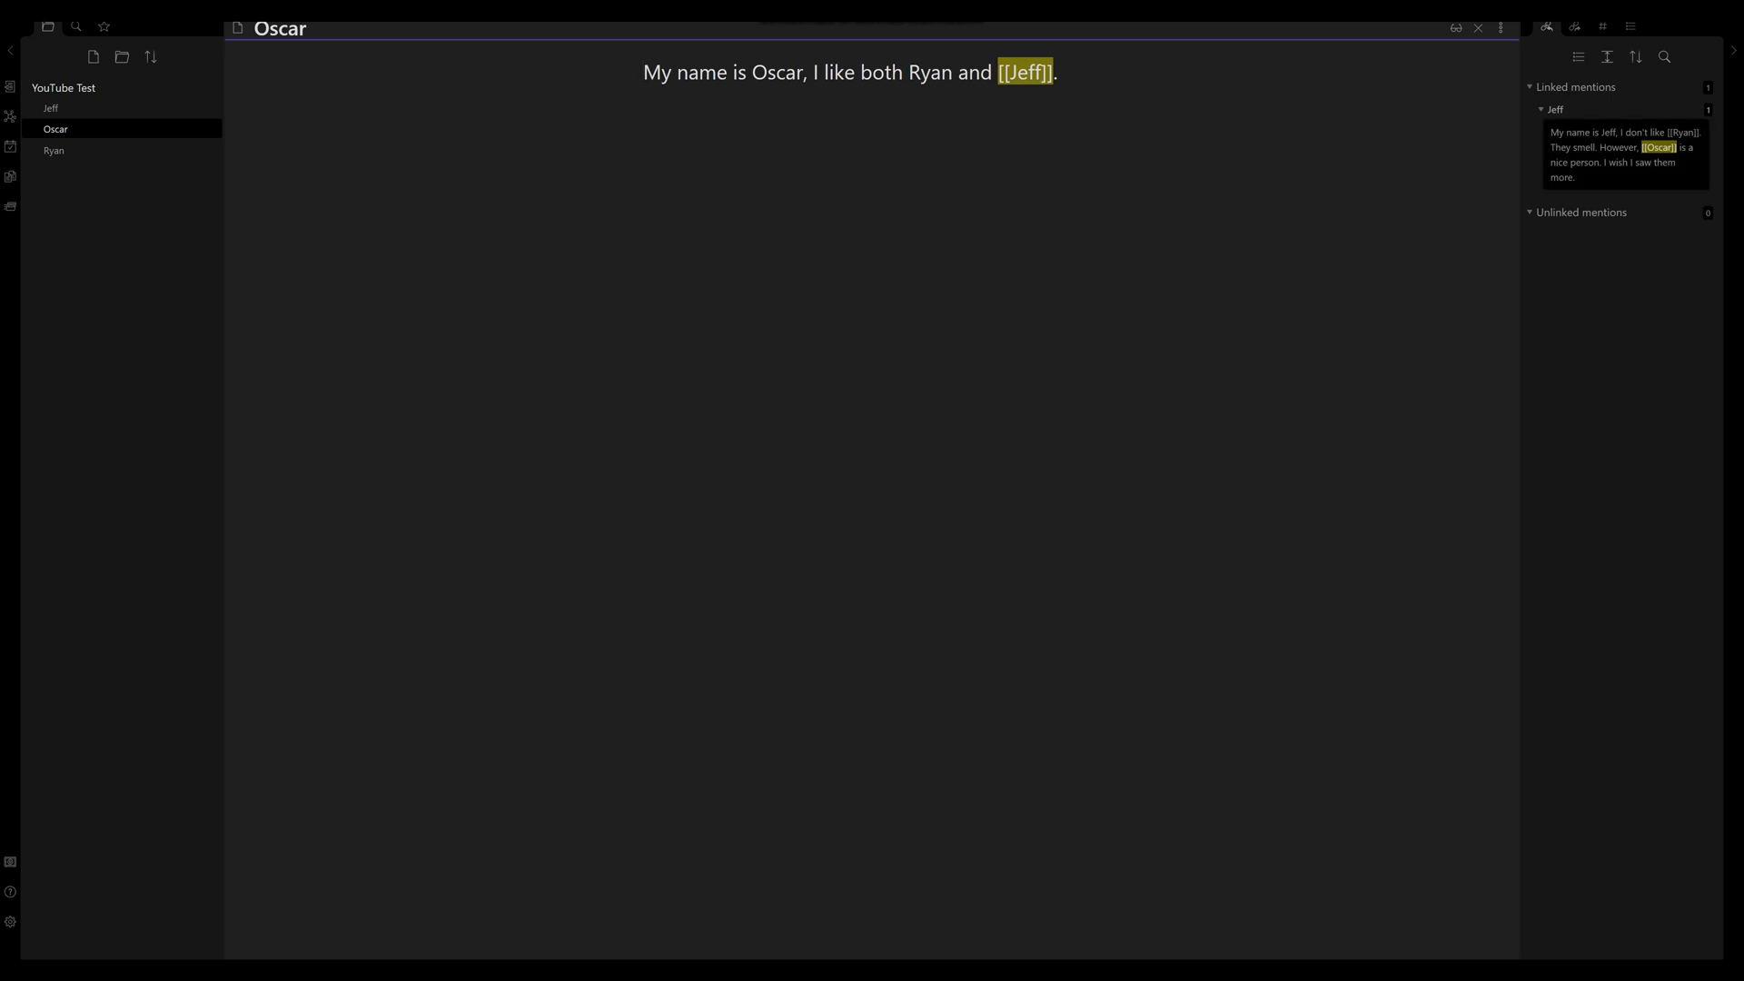
Open the first person's note and turn its unlinked mention in the third person's note into a link.
left_click(91, 150)
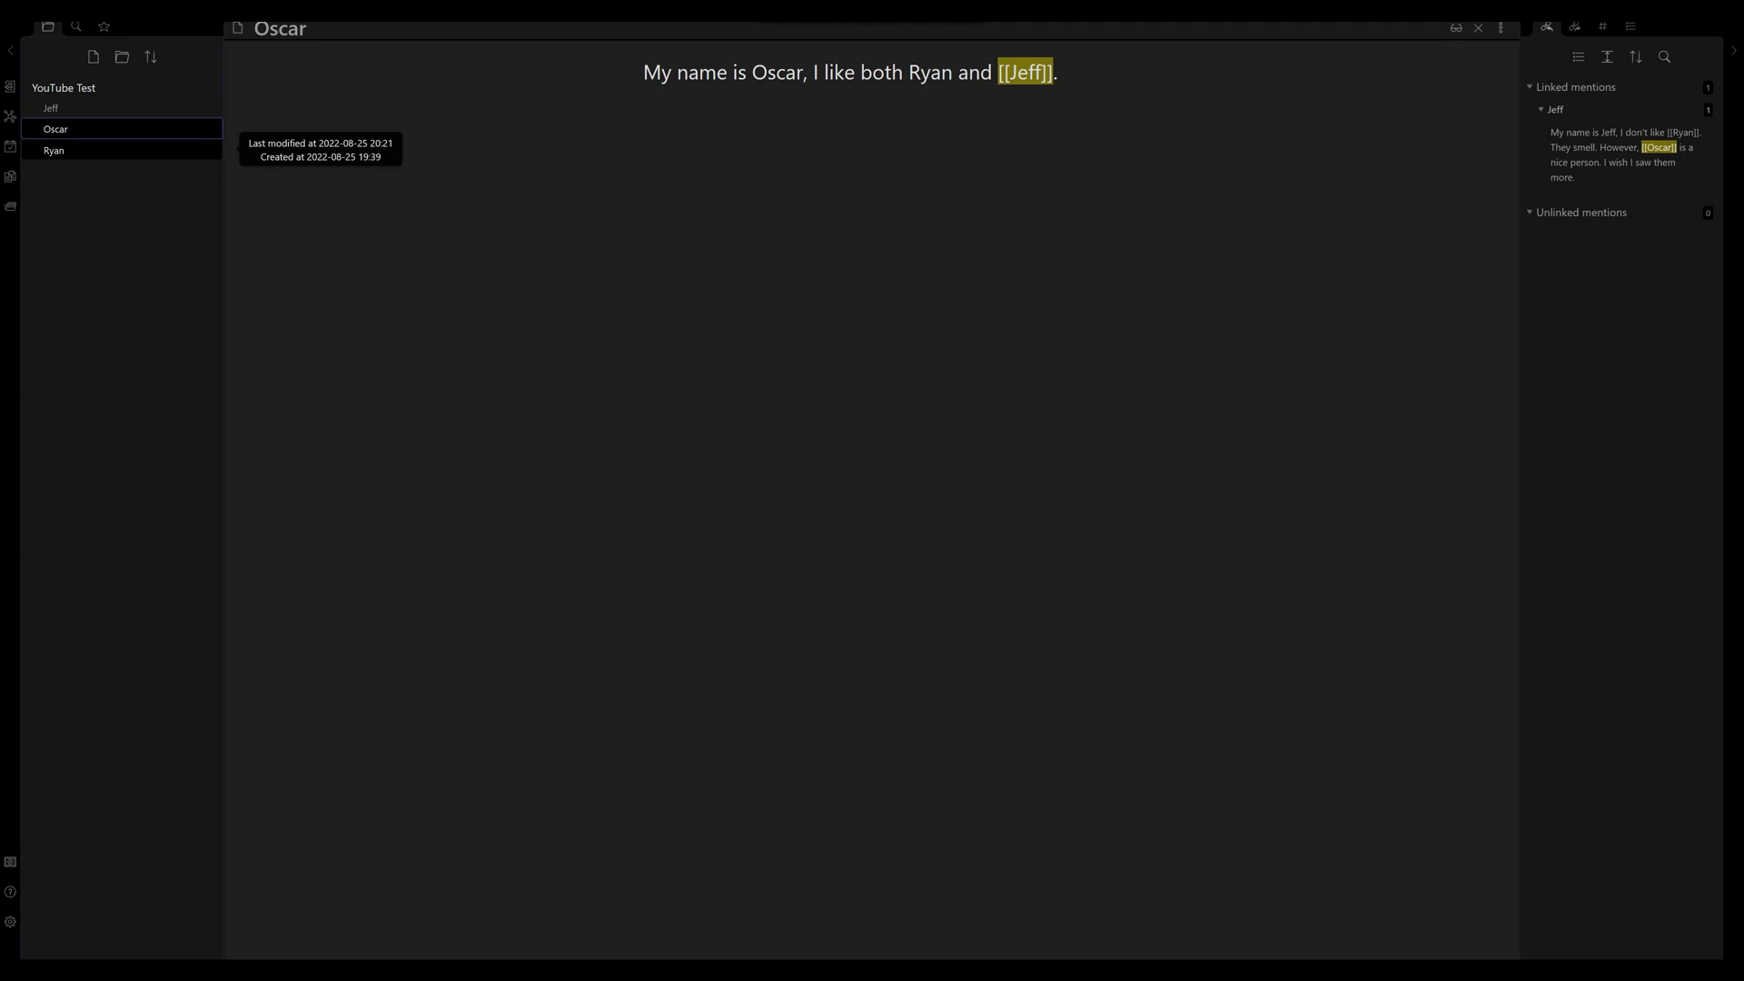
left_click(91, 151)
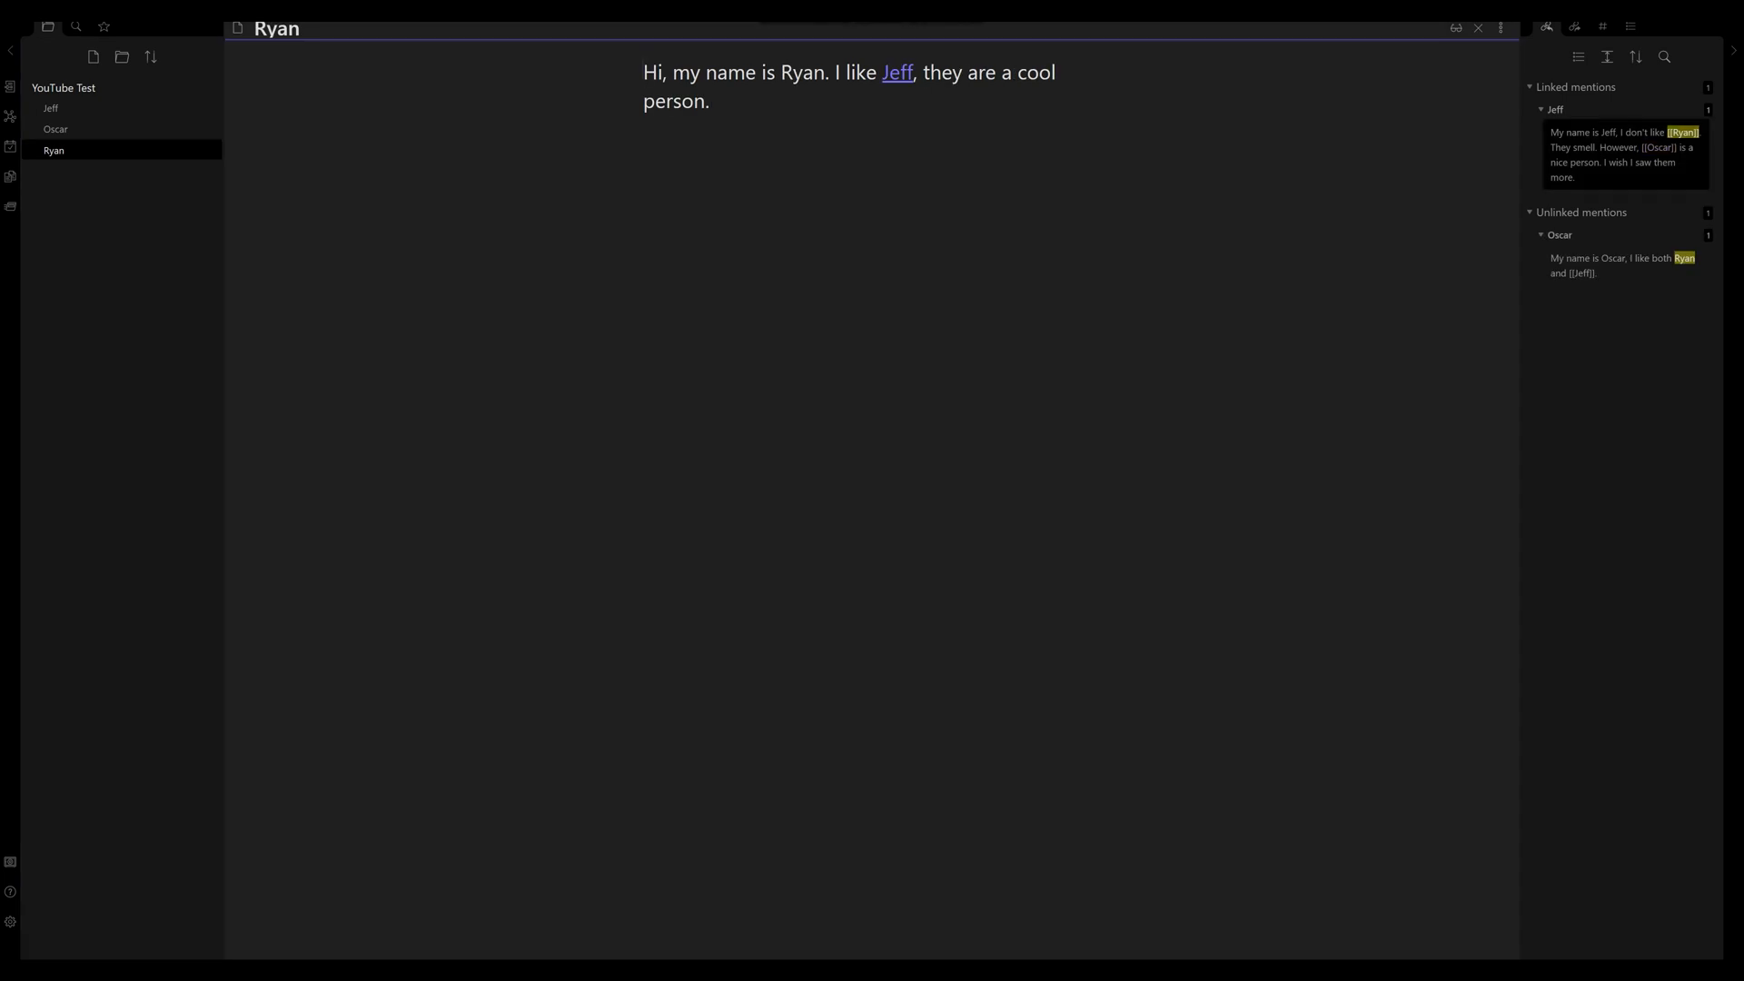
mouse_move(1676, 258)
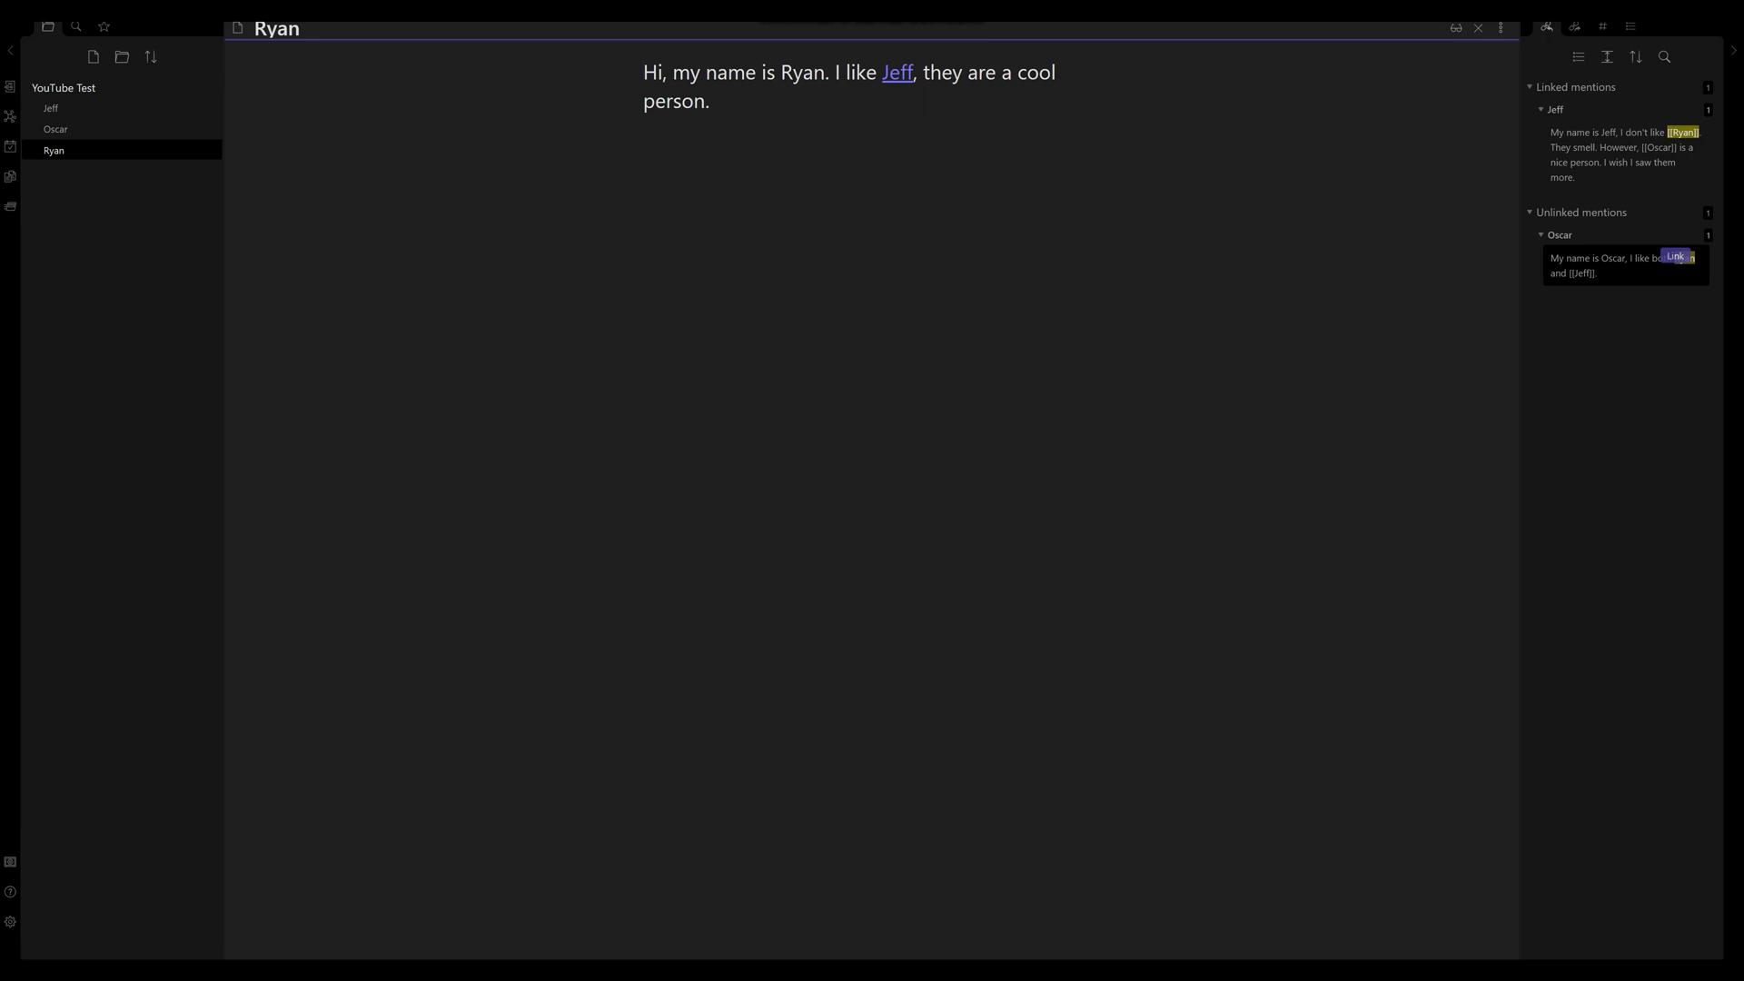
left_click(1675, 256)
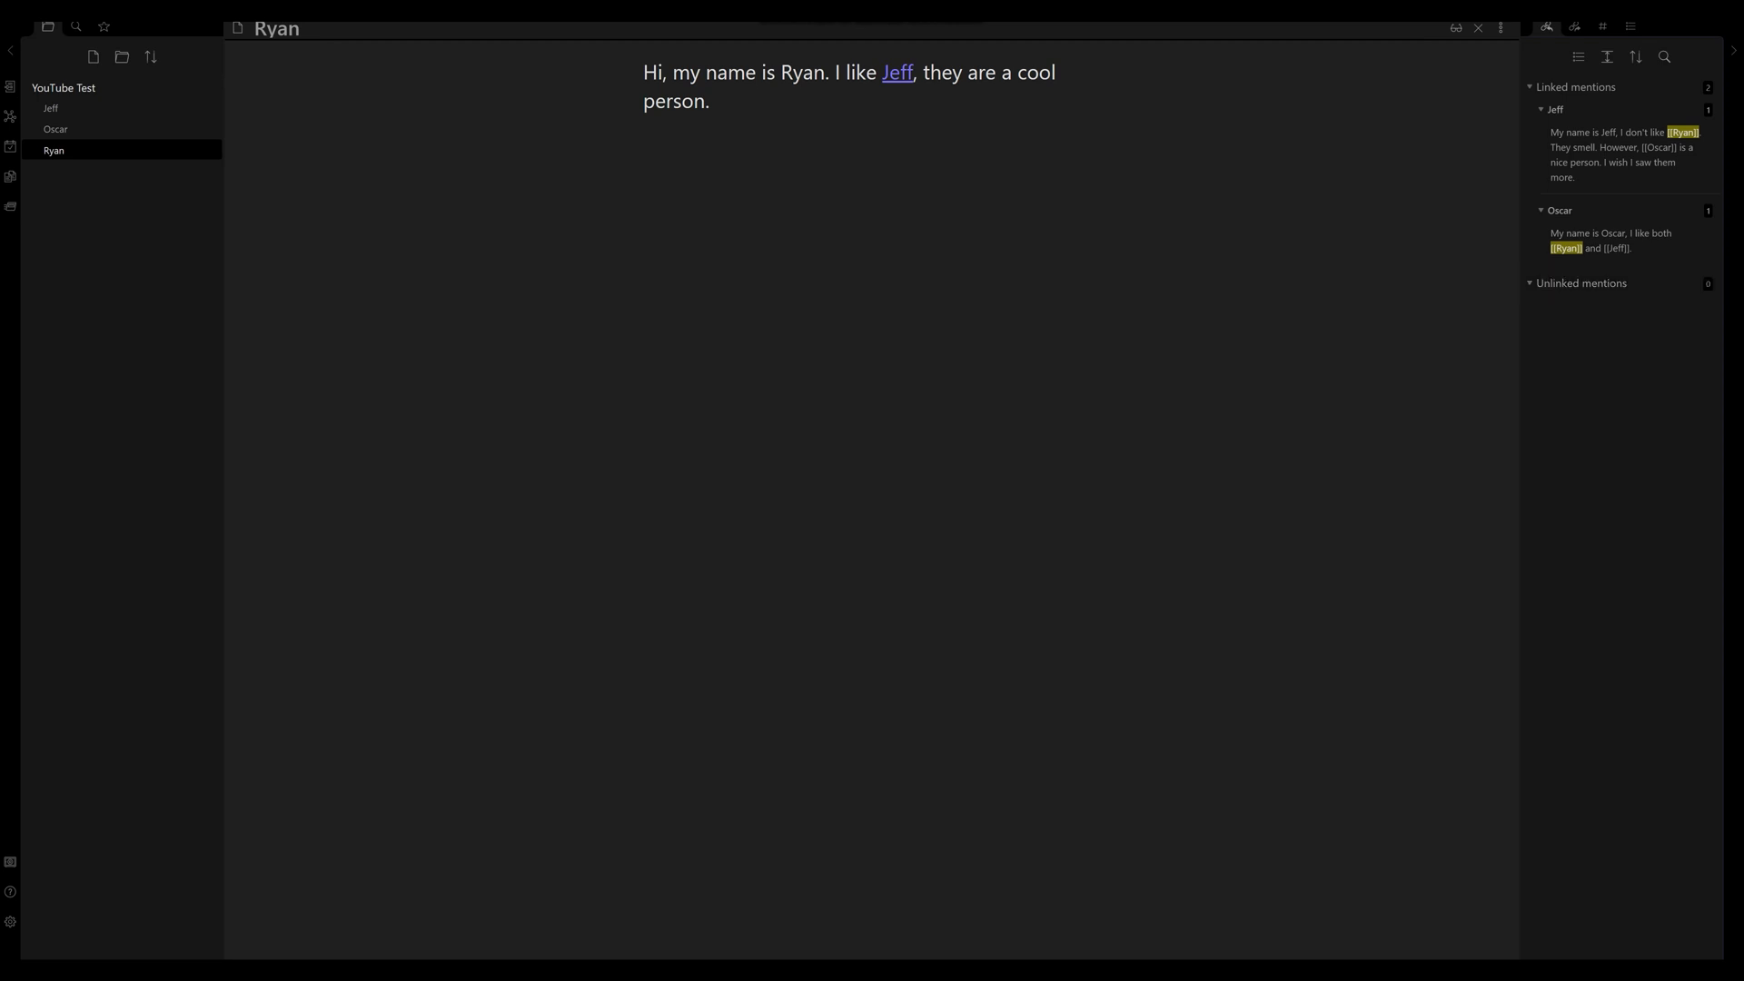
In the second person's note, add that the first person "should smell less." and link that mention from the outgoing links.
left_click(897, 72)
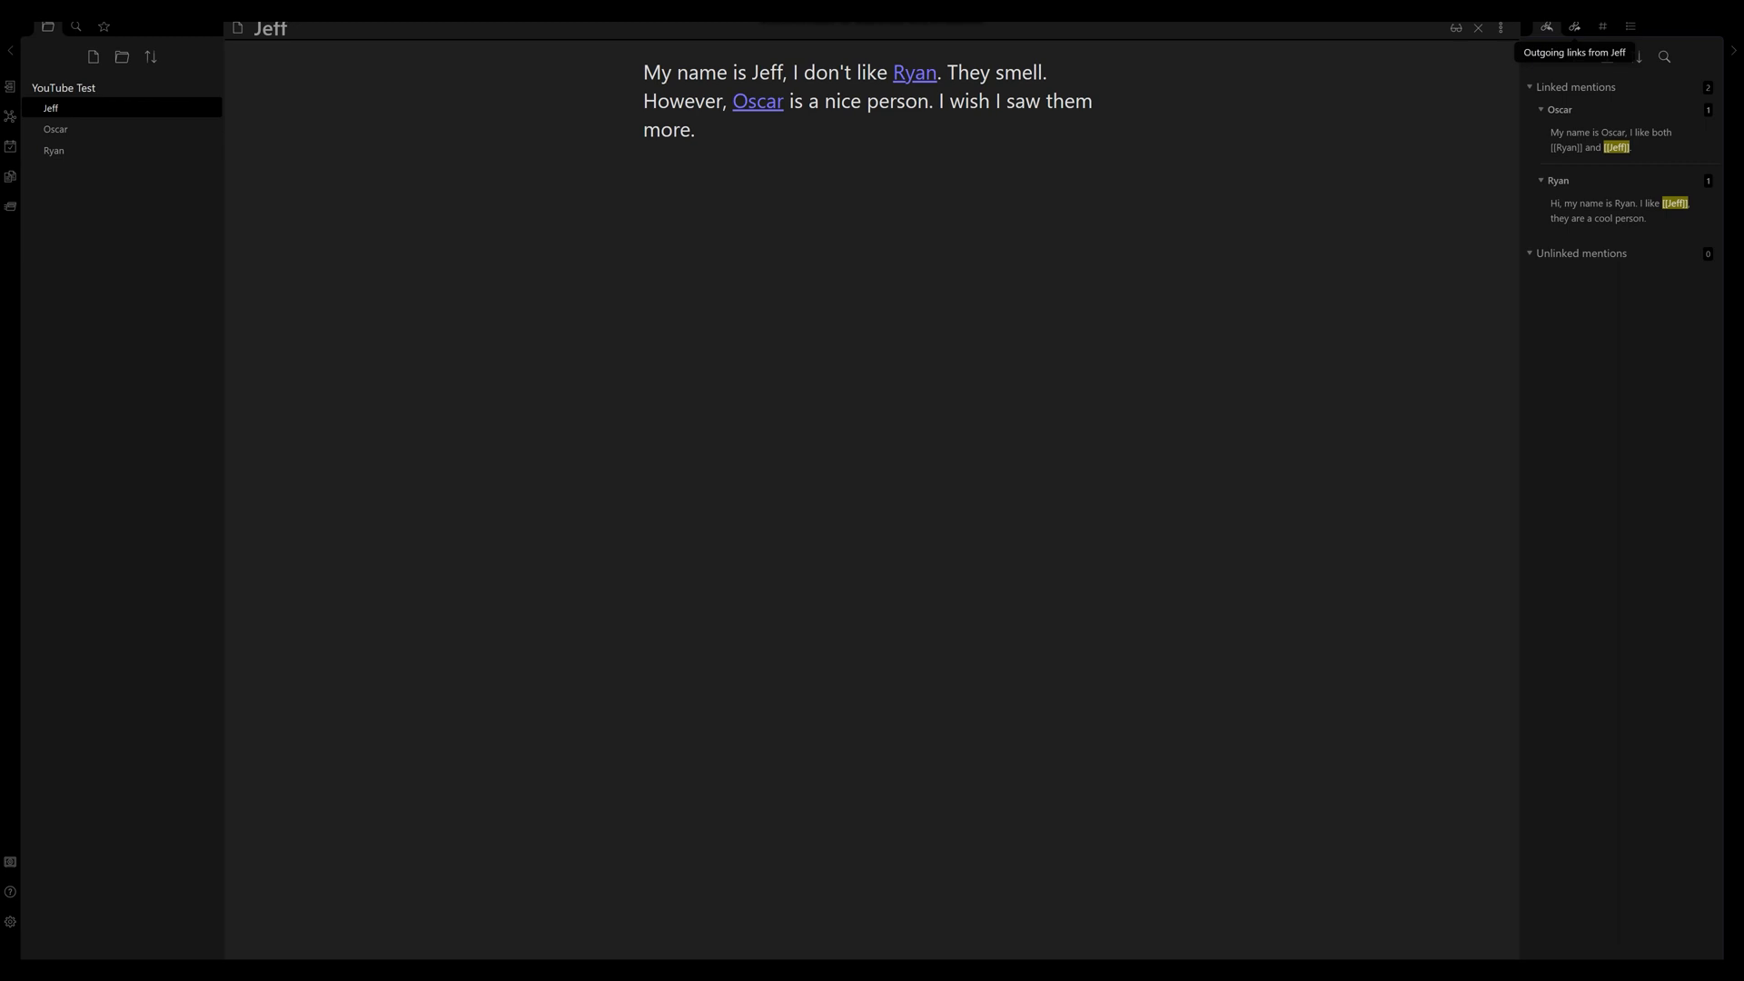
left_click(1575, 26)
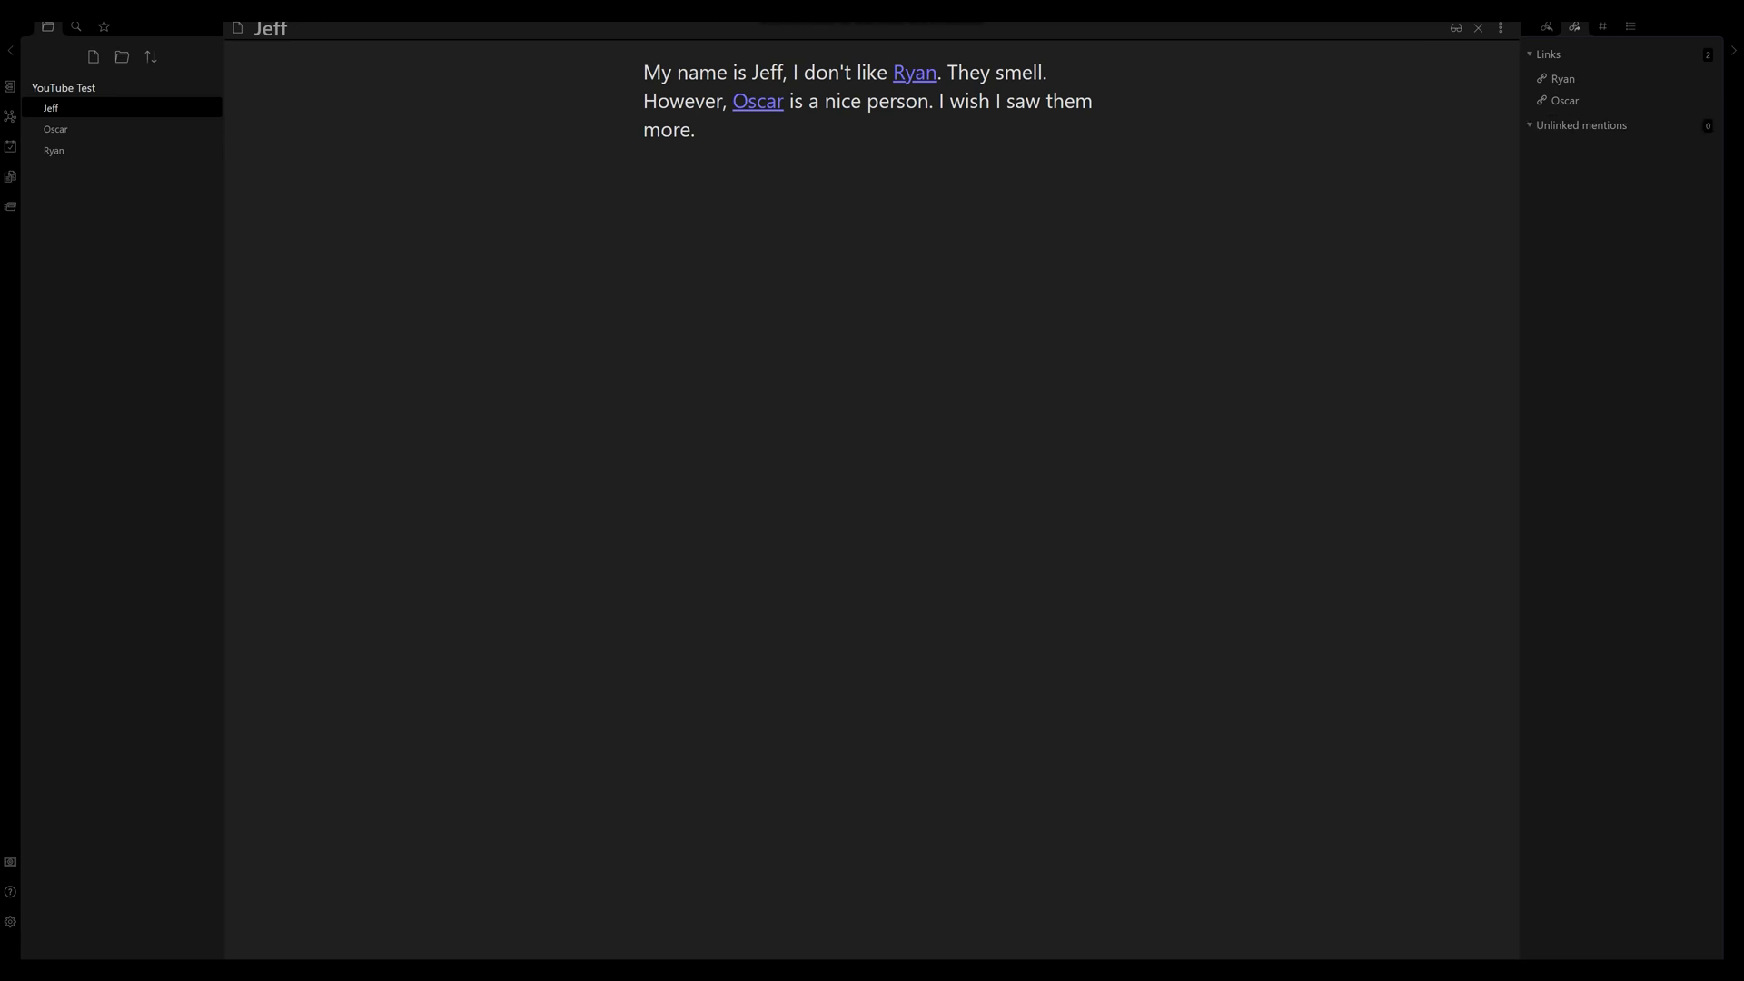
left_click(701, 129)
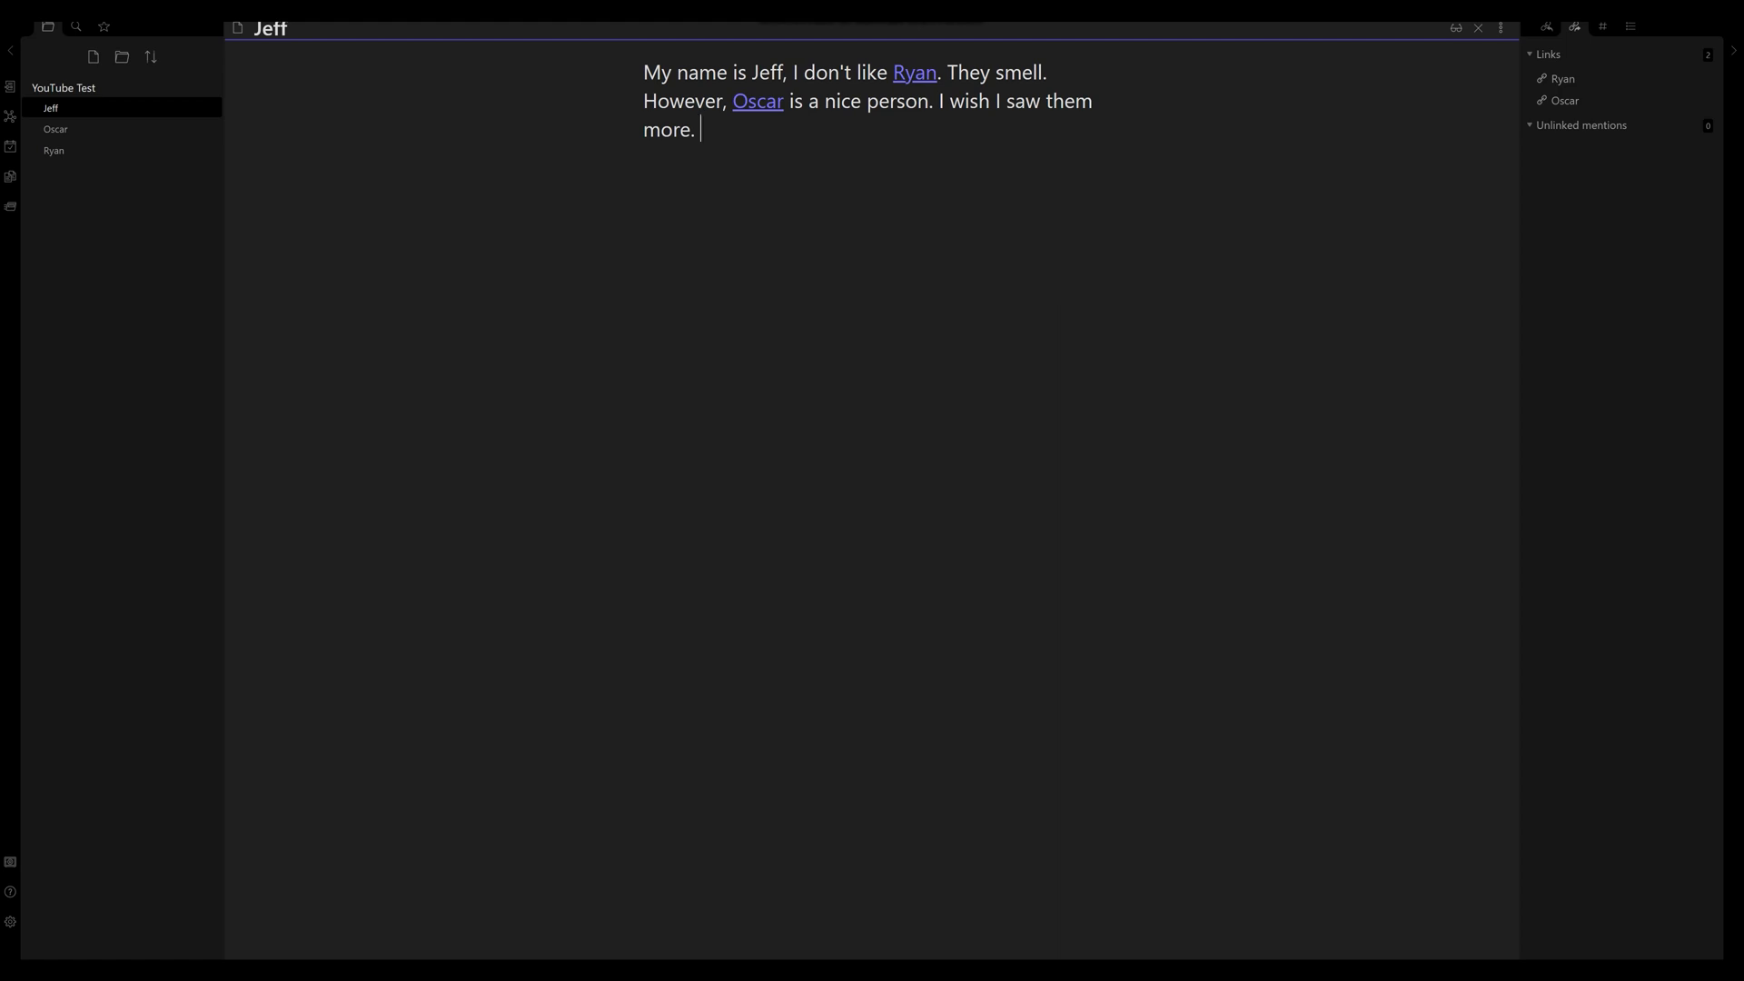
type("Ryan should smell")
type("less.")
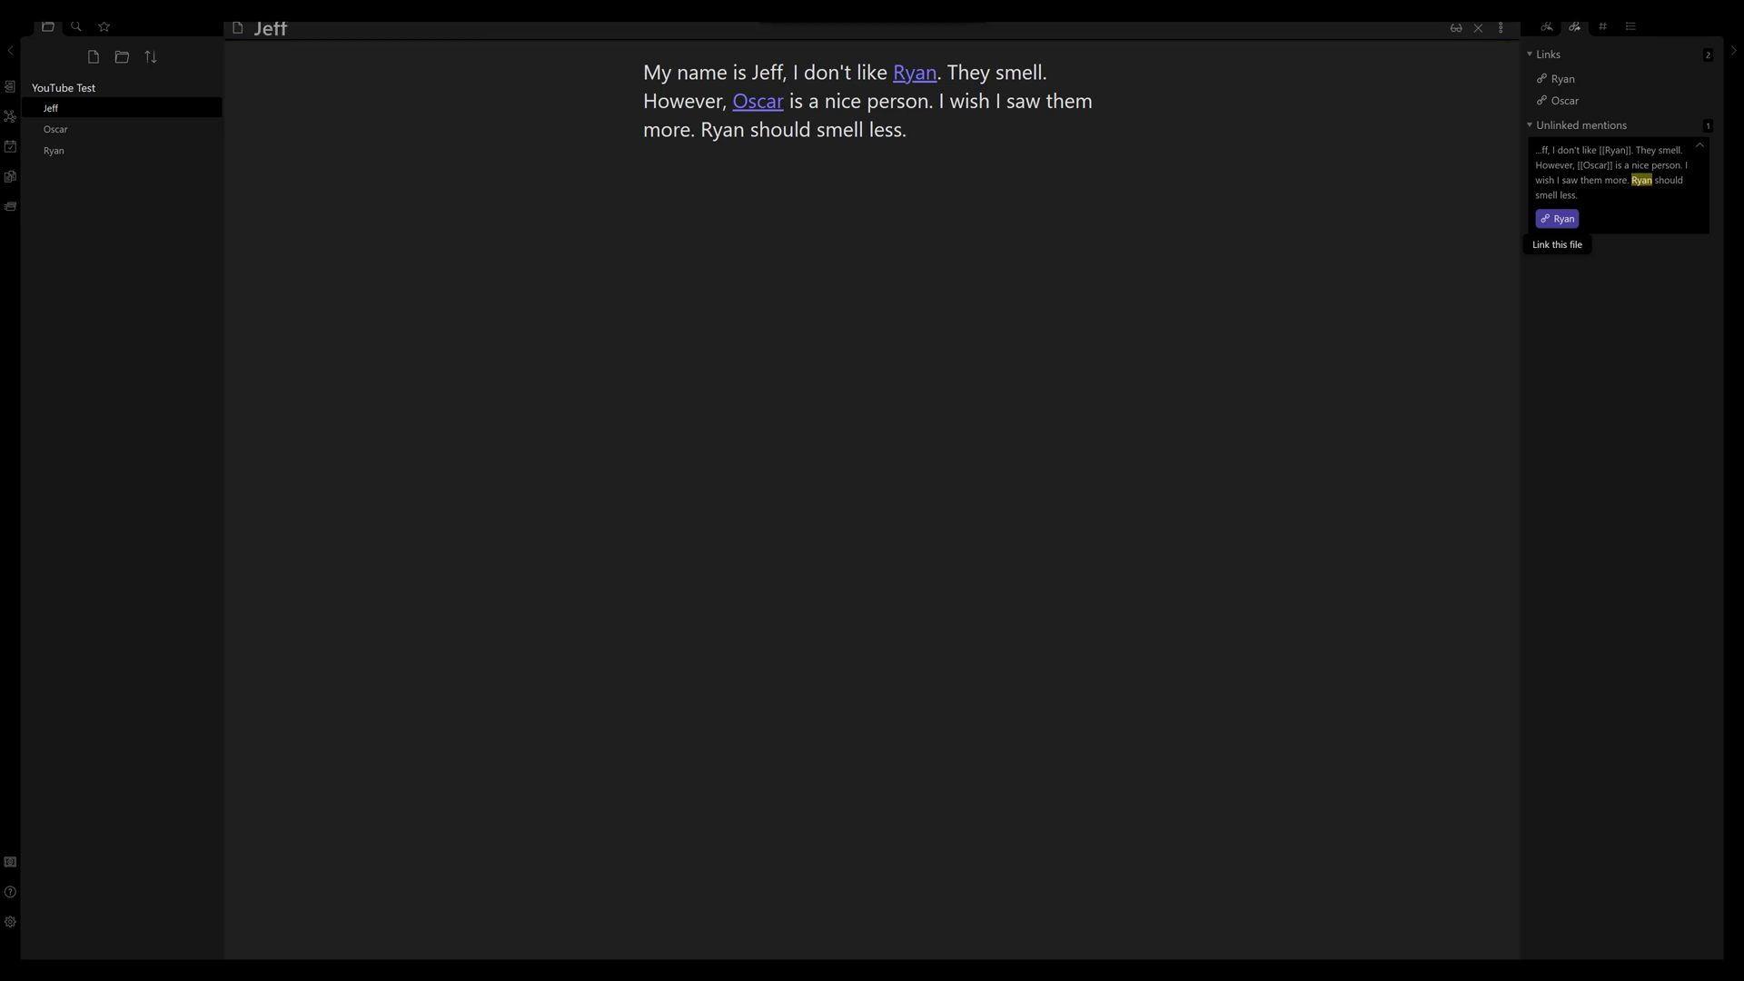
left_click(1557, 219)
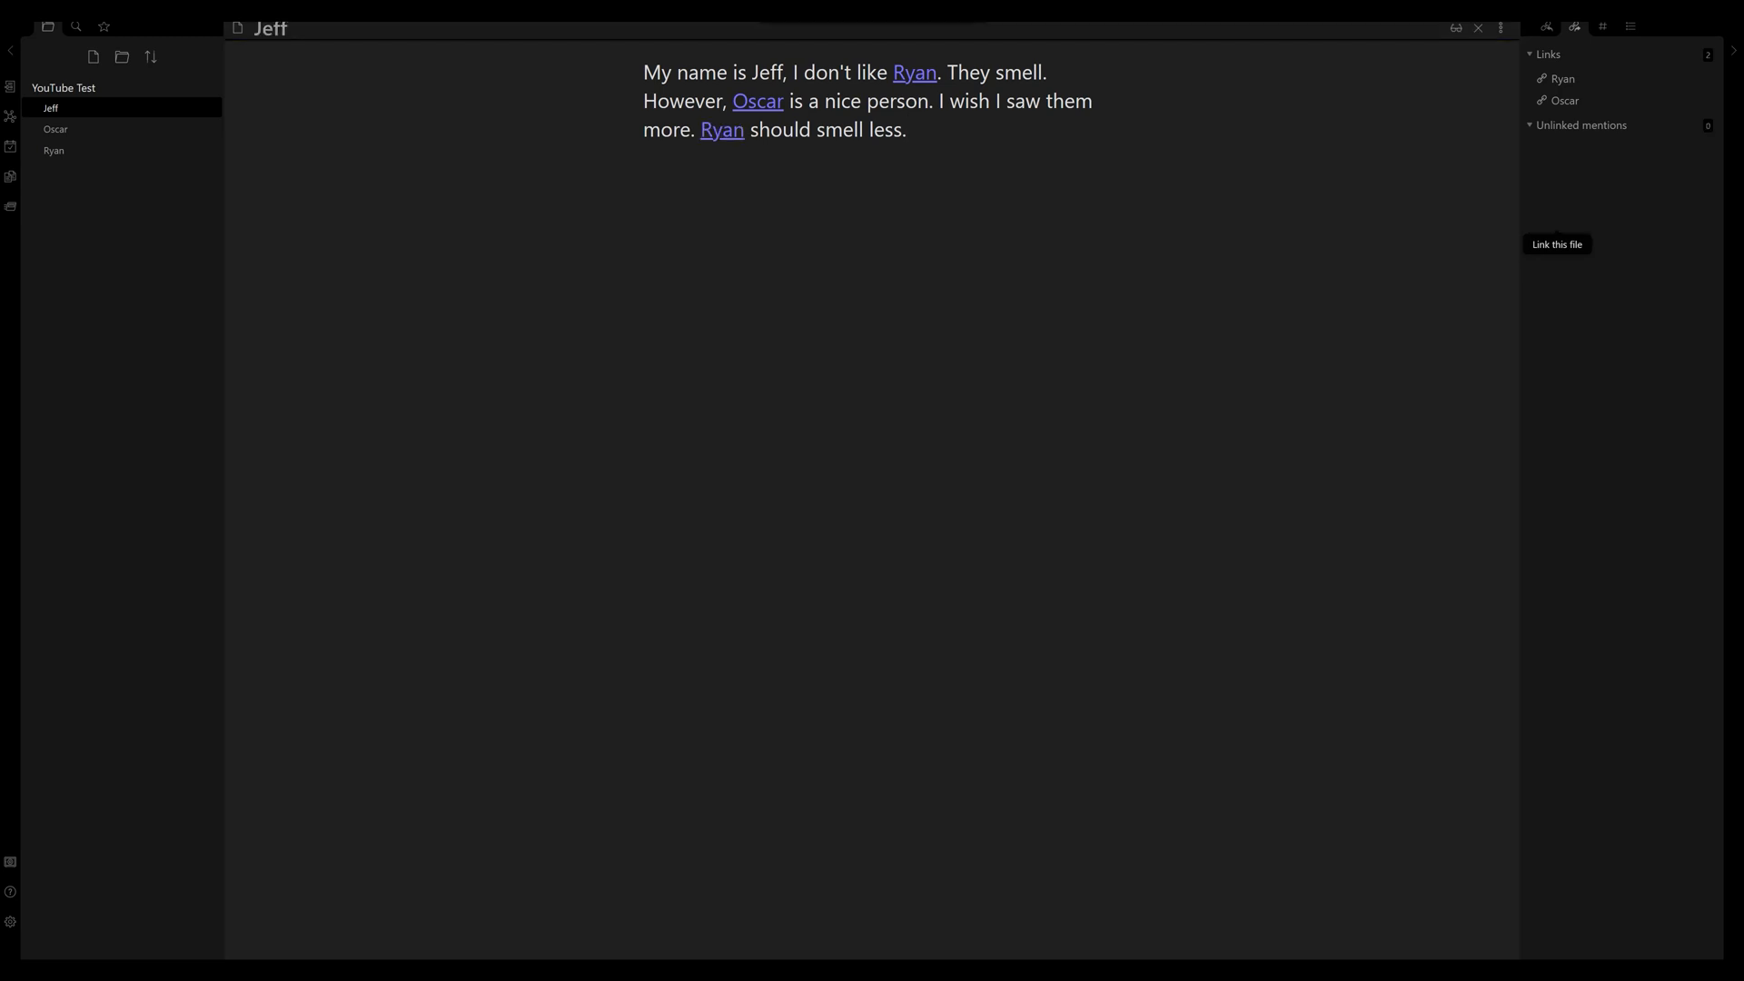
Check the outgoing links of the first and second persons' notes and view the vault's connections in the graph view.
left_click(55, 151)
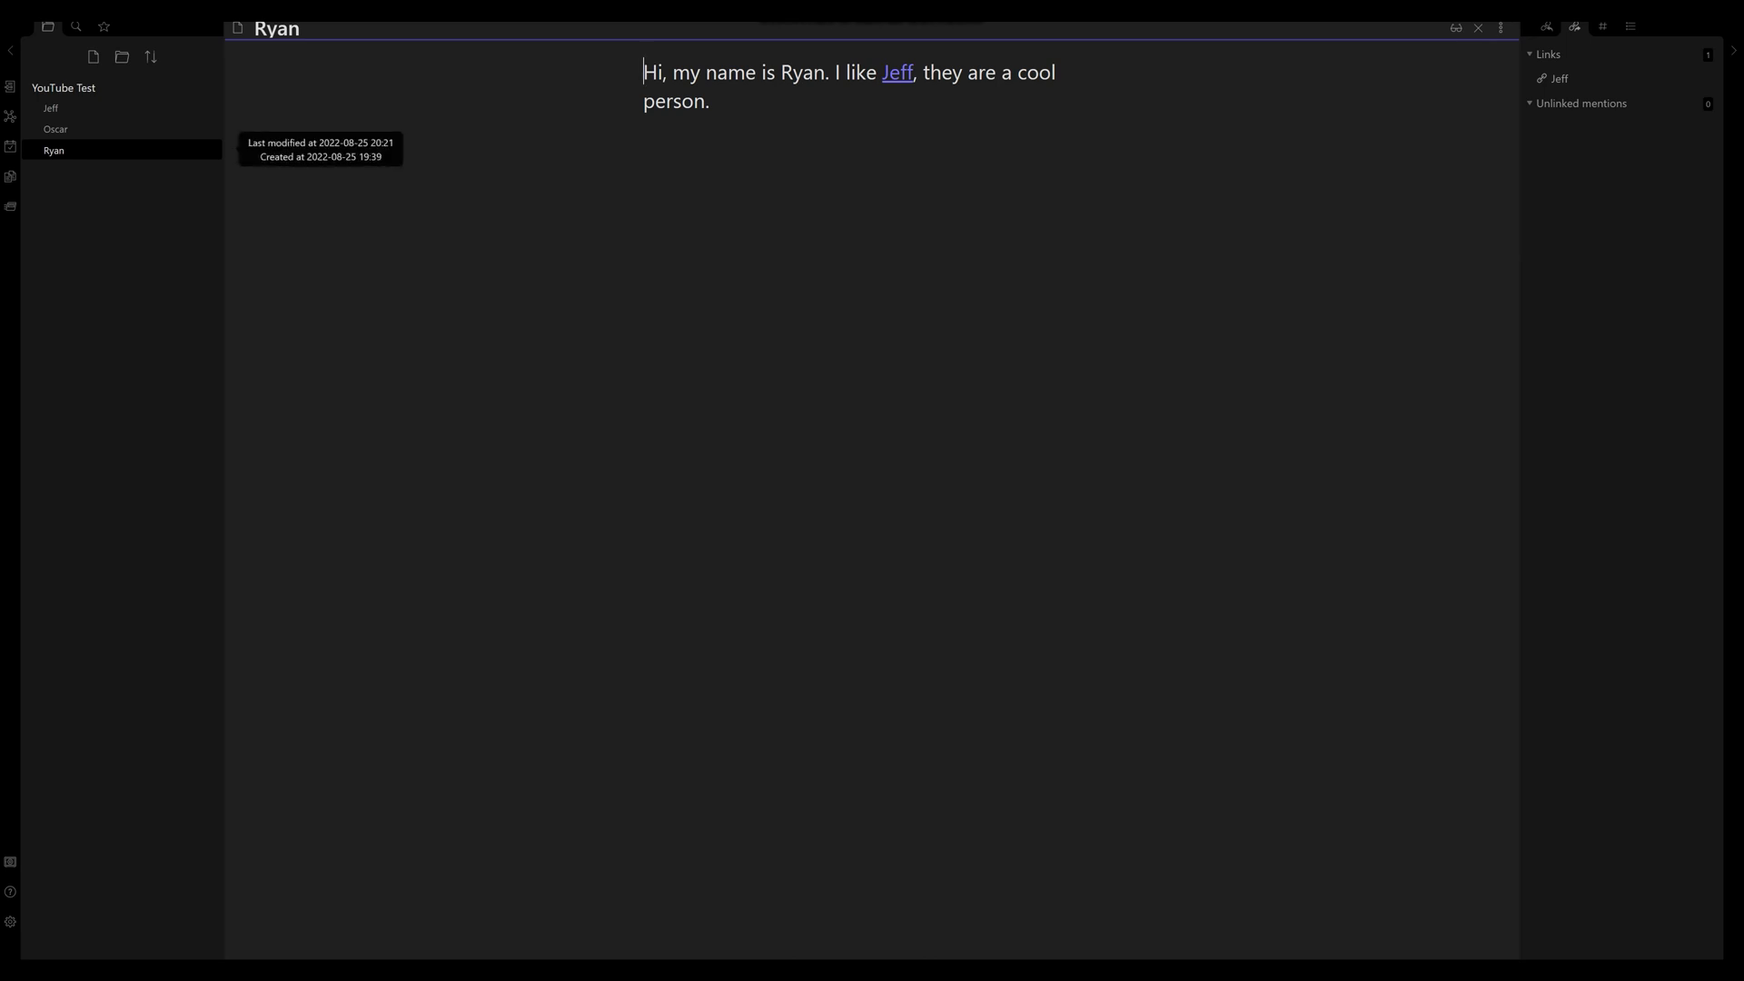
left_click(52, 108)
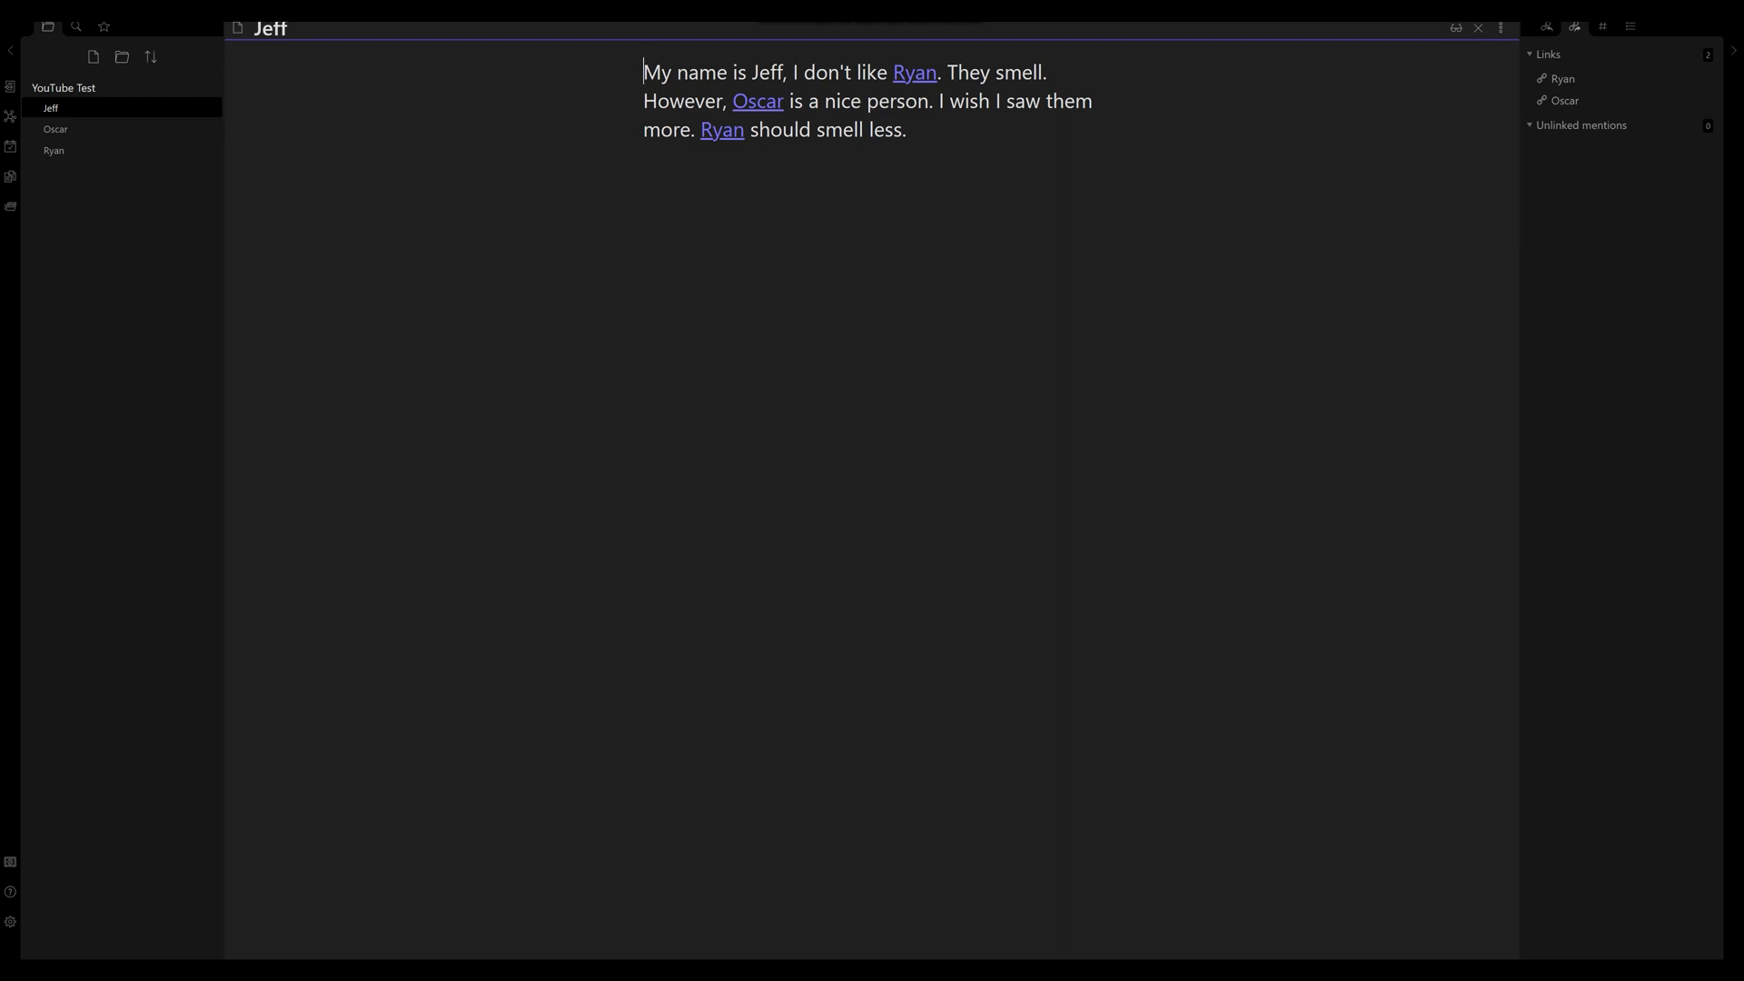
left_click(1733, 50)
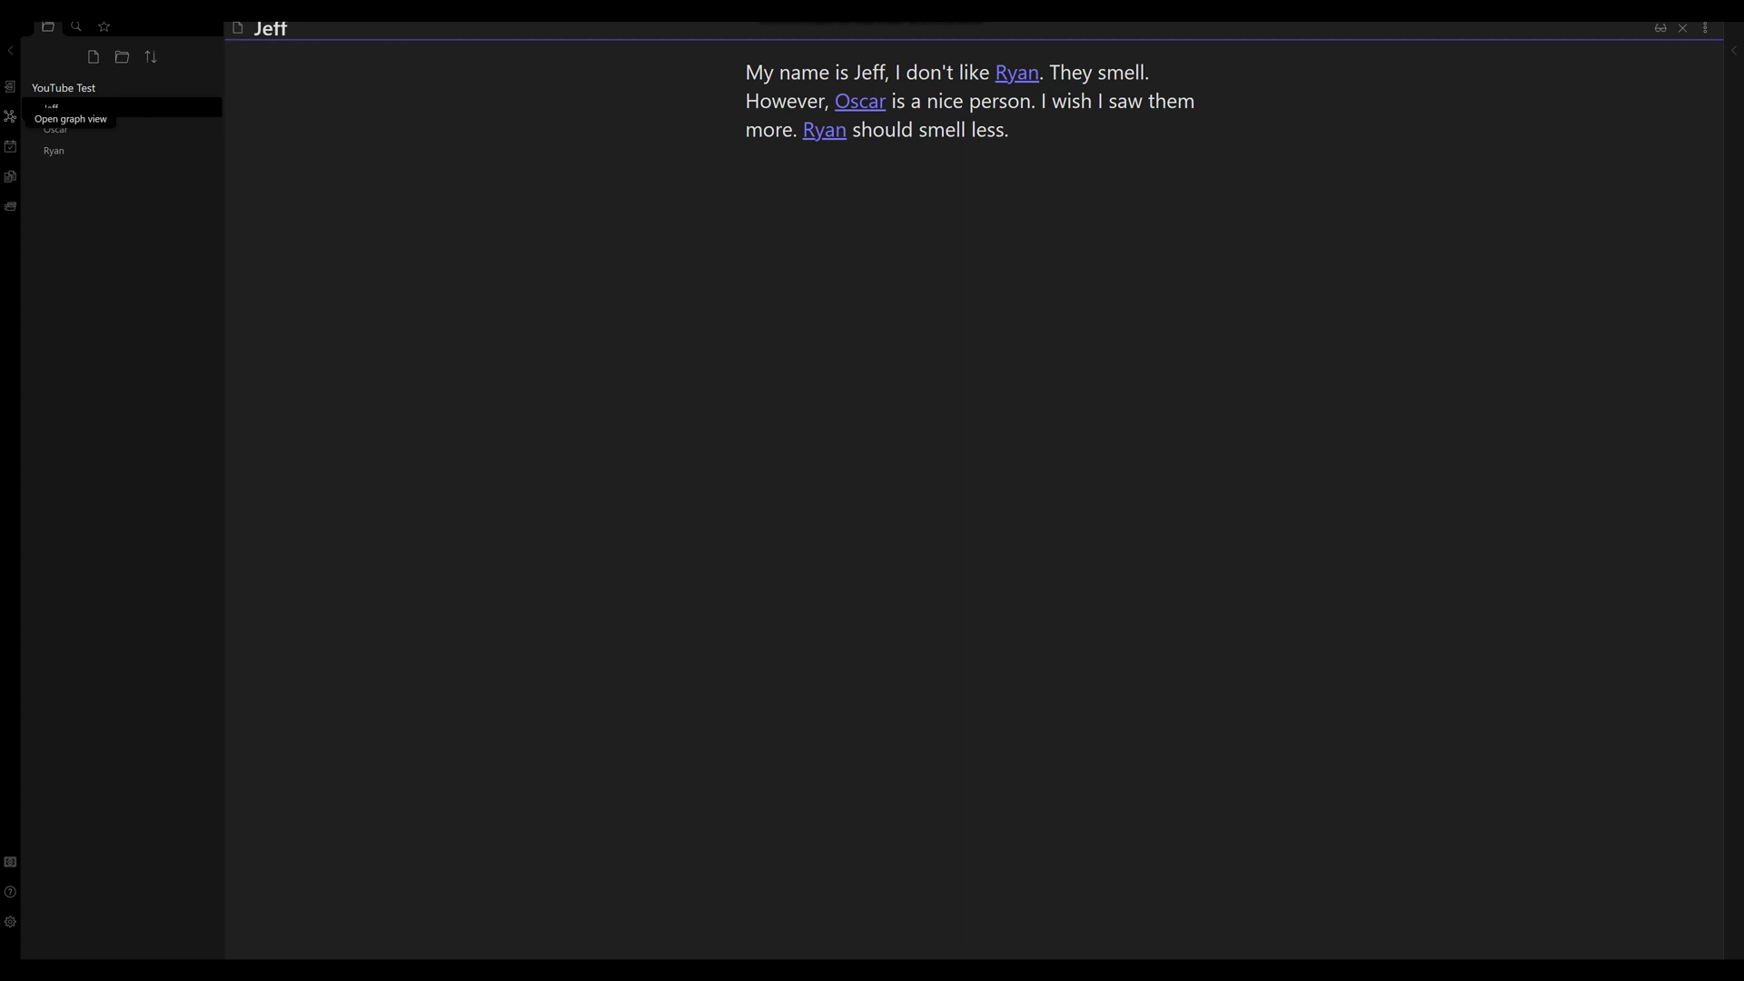
left_click(10, 116)
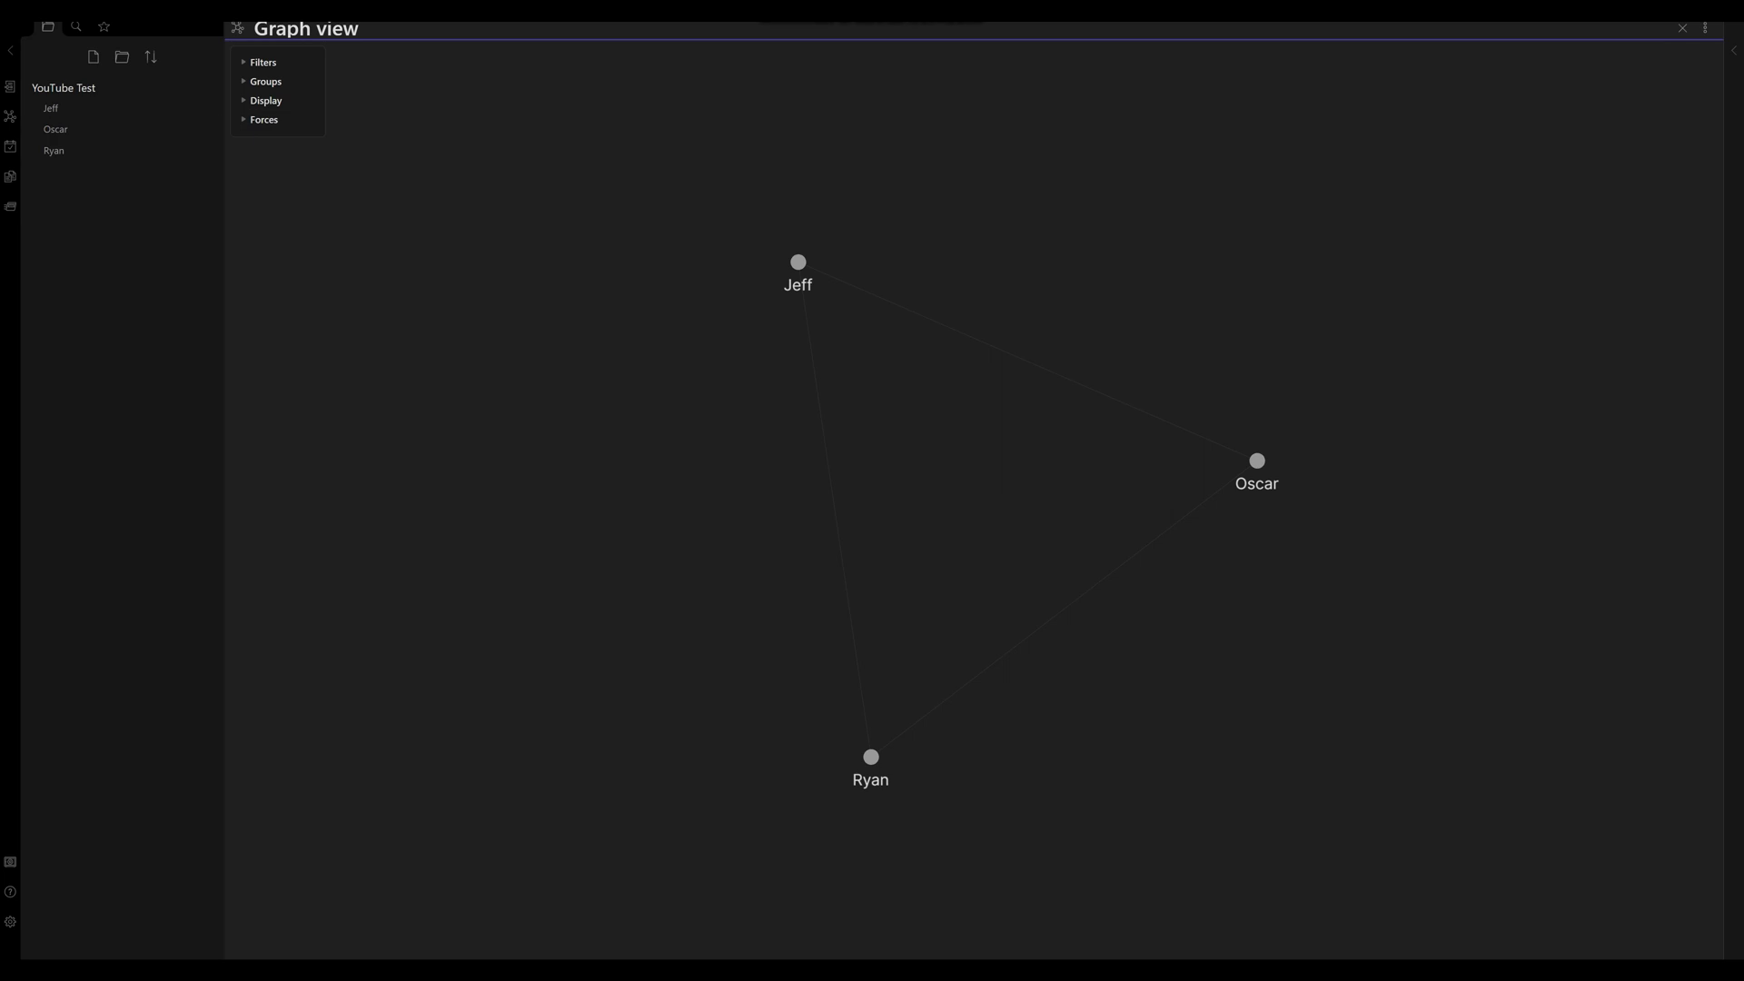
Create a note named after a fourth person, saying they are "friends with" an internal link to the third person's note.
left_click(93, 56)
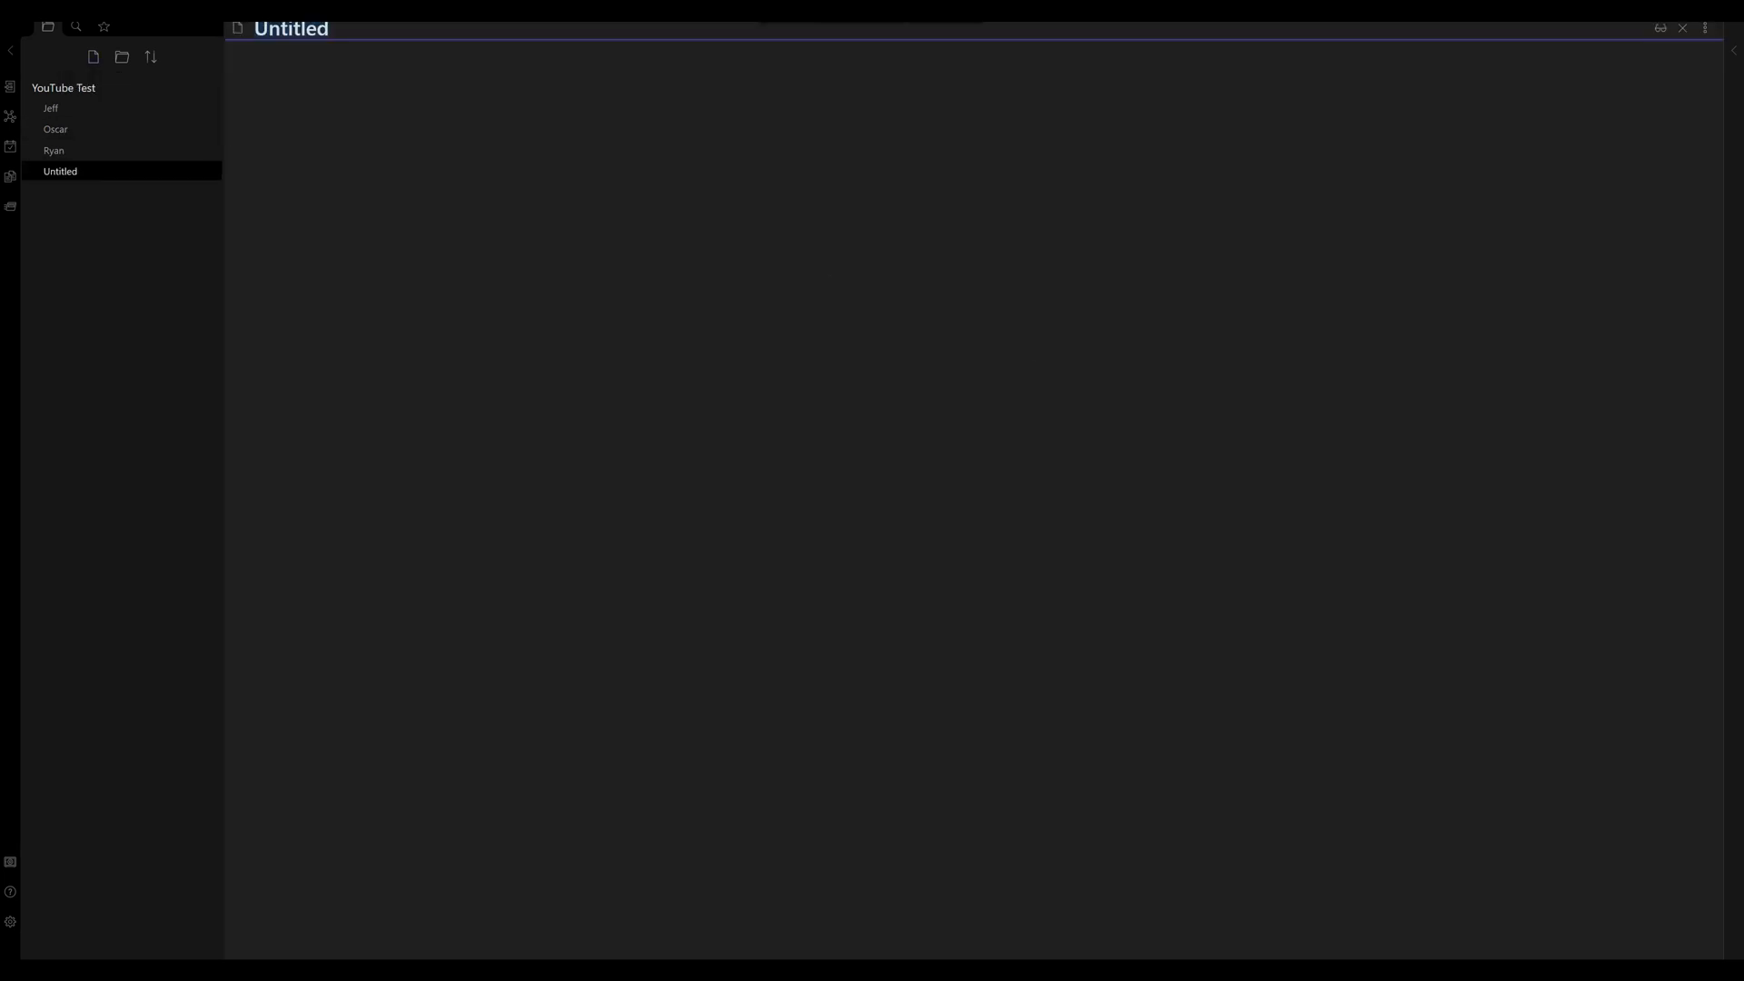
type("Tom")
type("Tom is frien")
type("ds ")
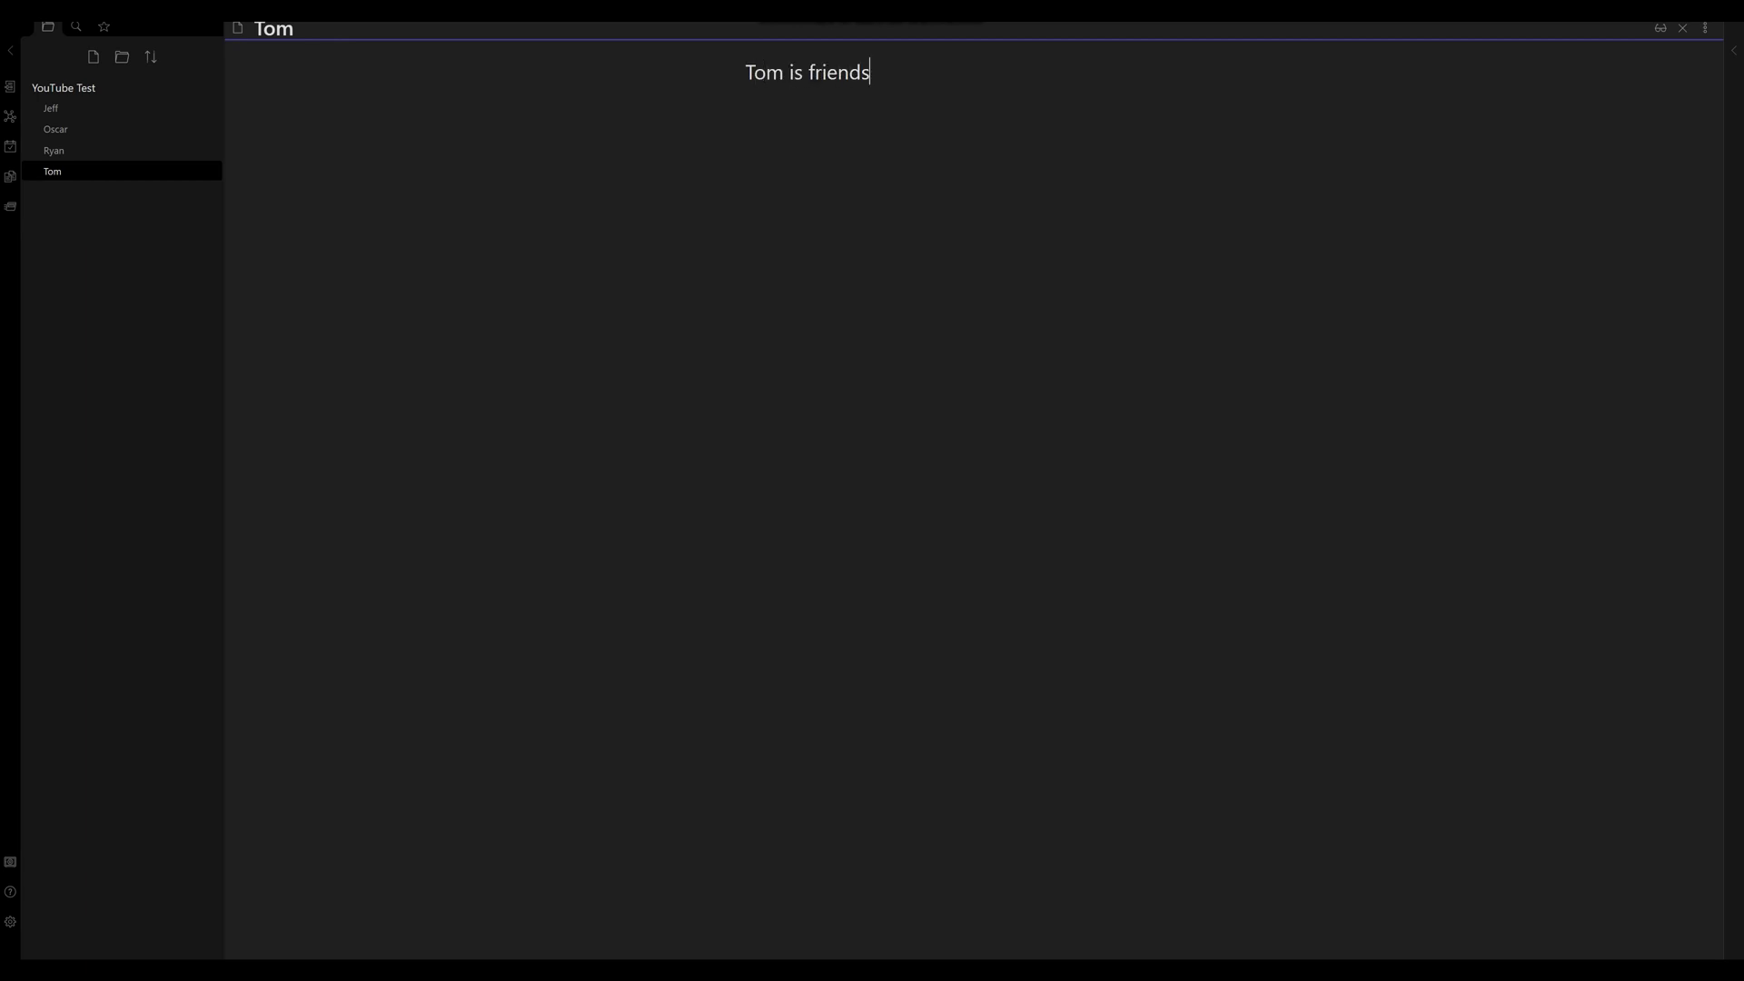
type("with [[Oscar")
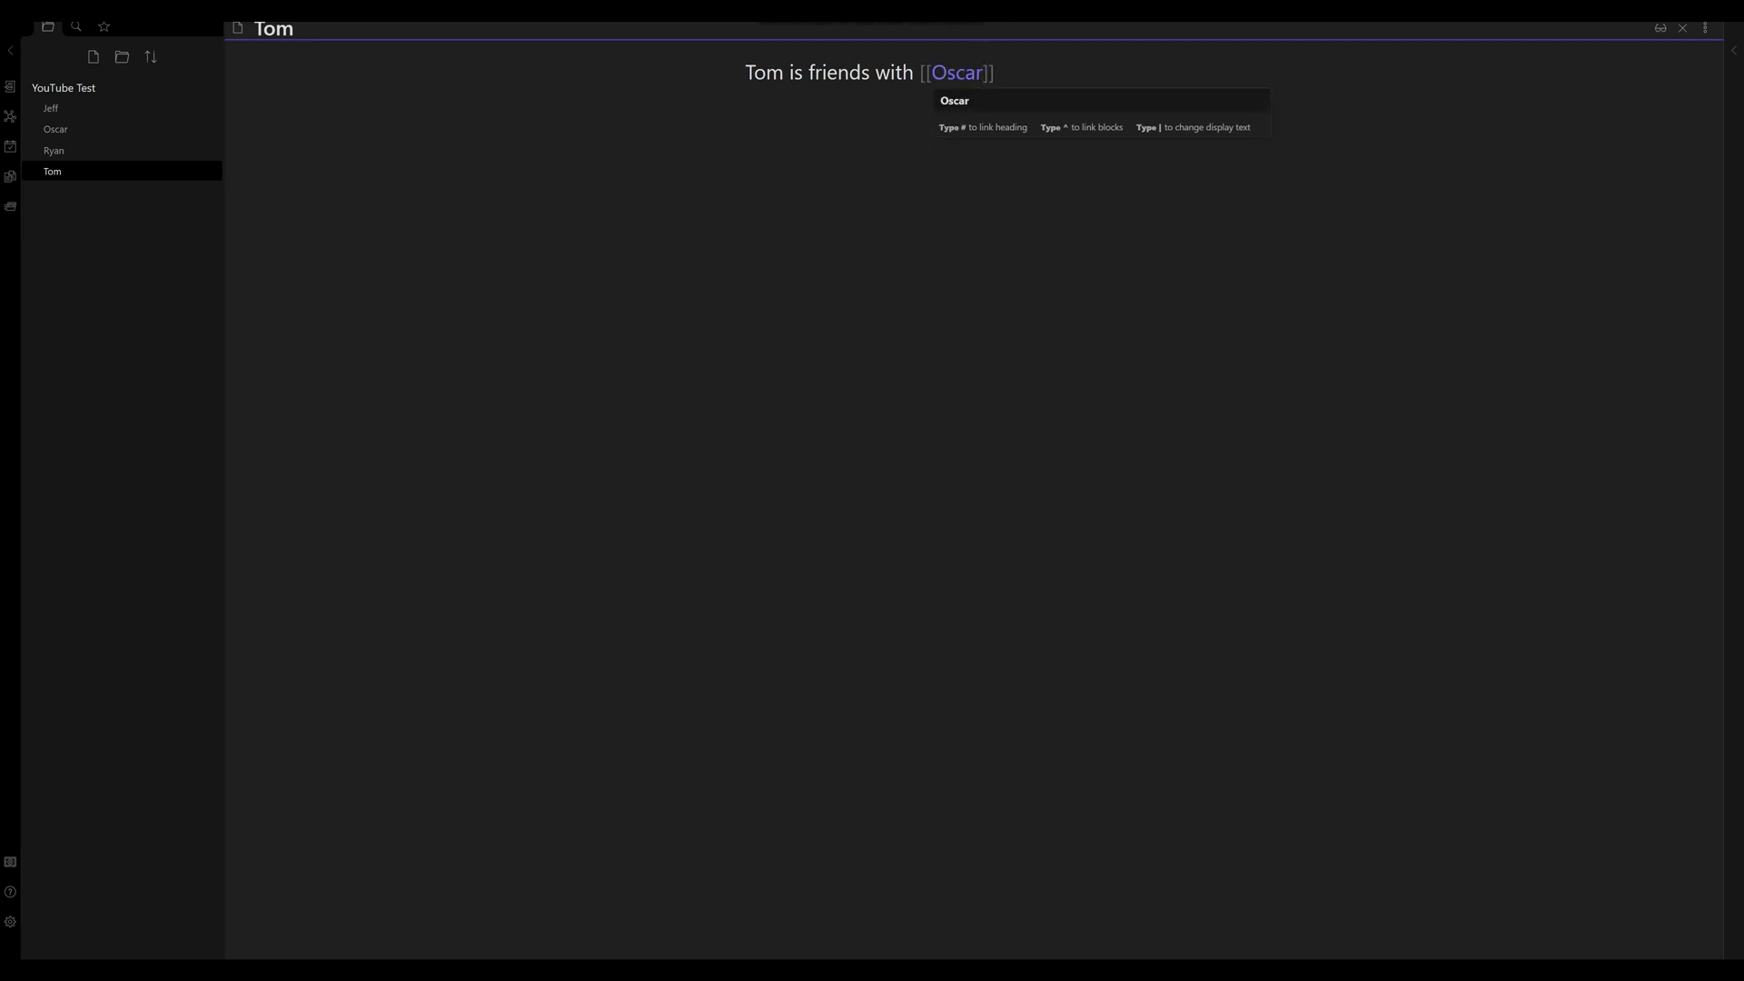
key("Return")
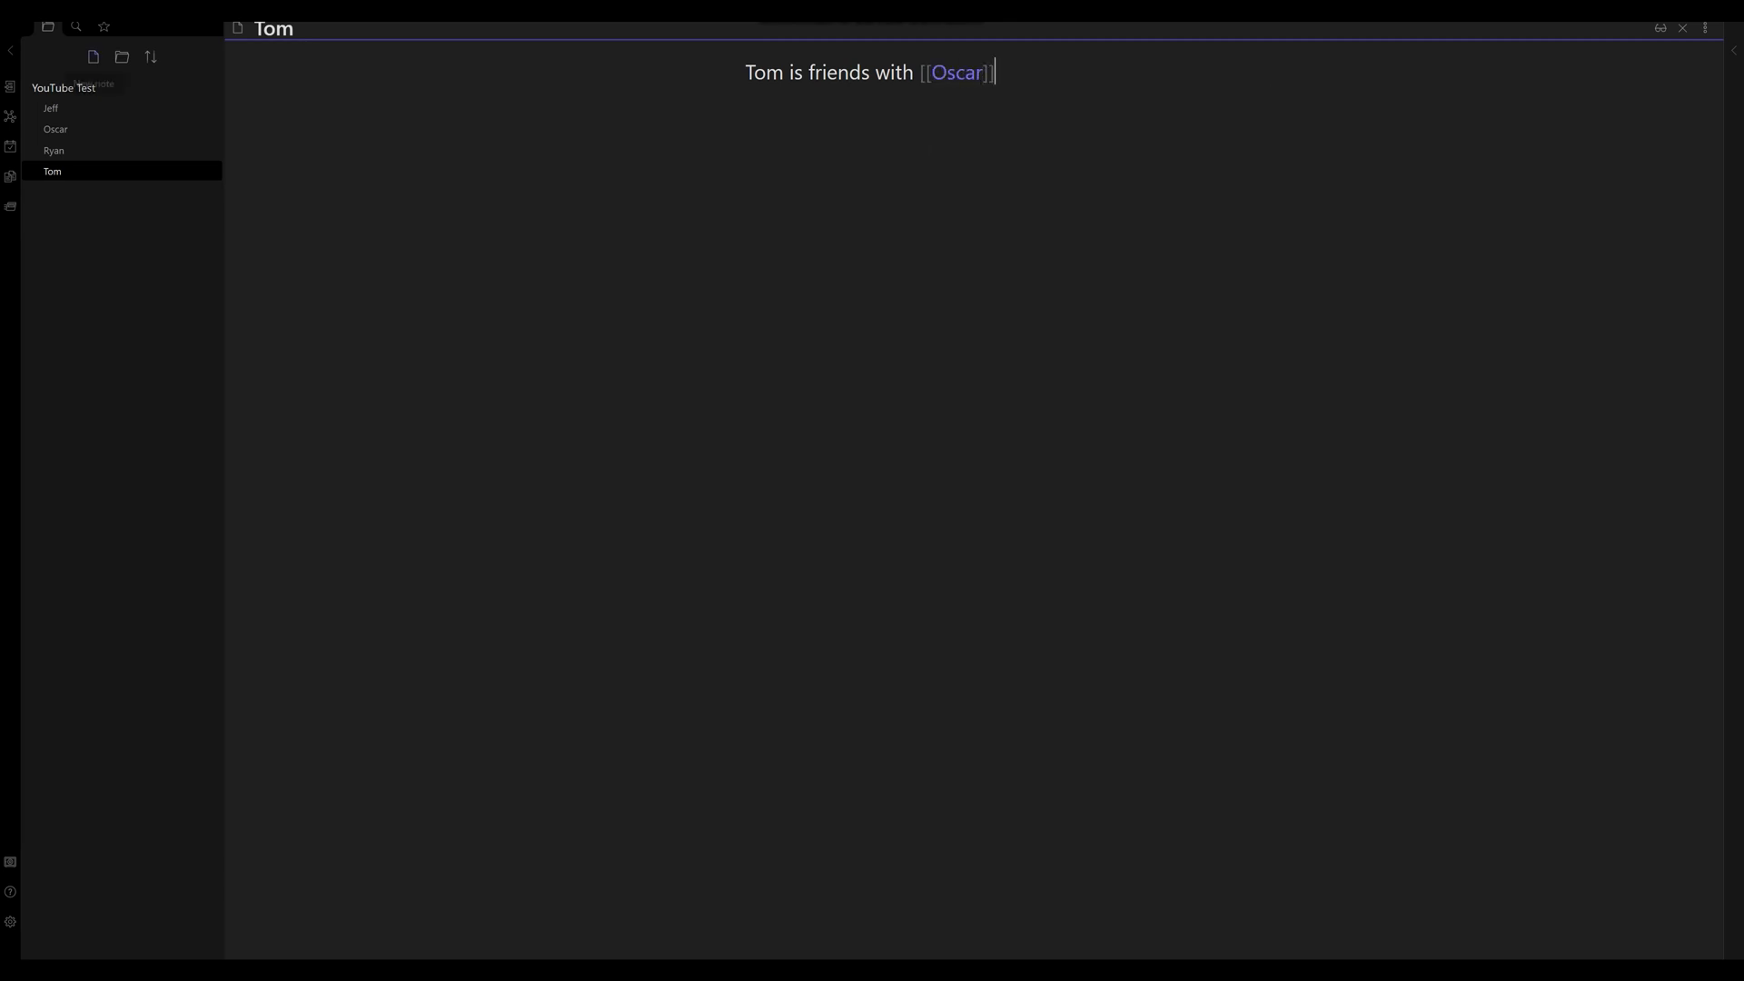
Create a note named after a fifth person with the text "is enemies with" and an internal link to the first person's note.
left_click(94, 56)
type("Tim")
key("Return")
type("Tim is enemies with")
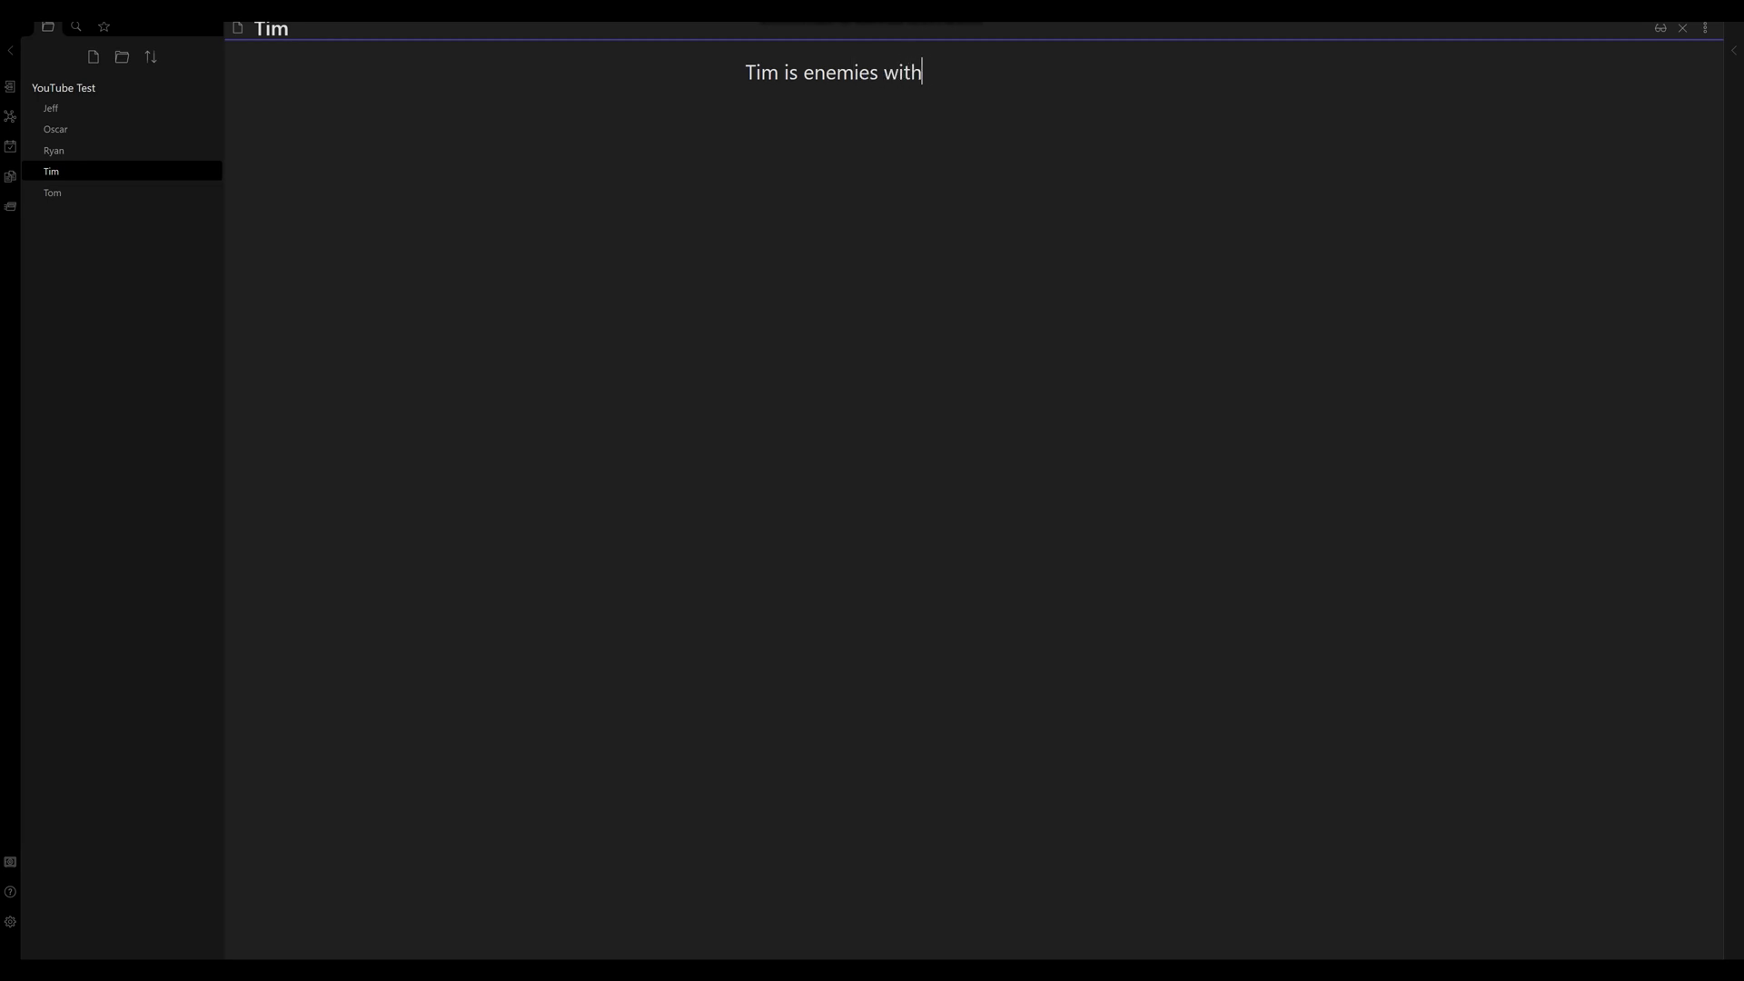
type(" [[Ryan")
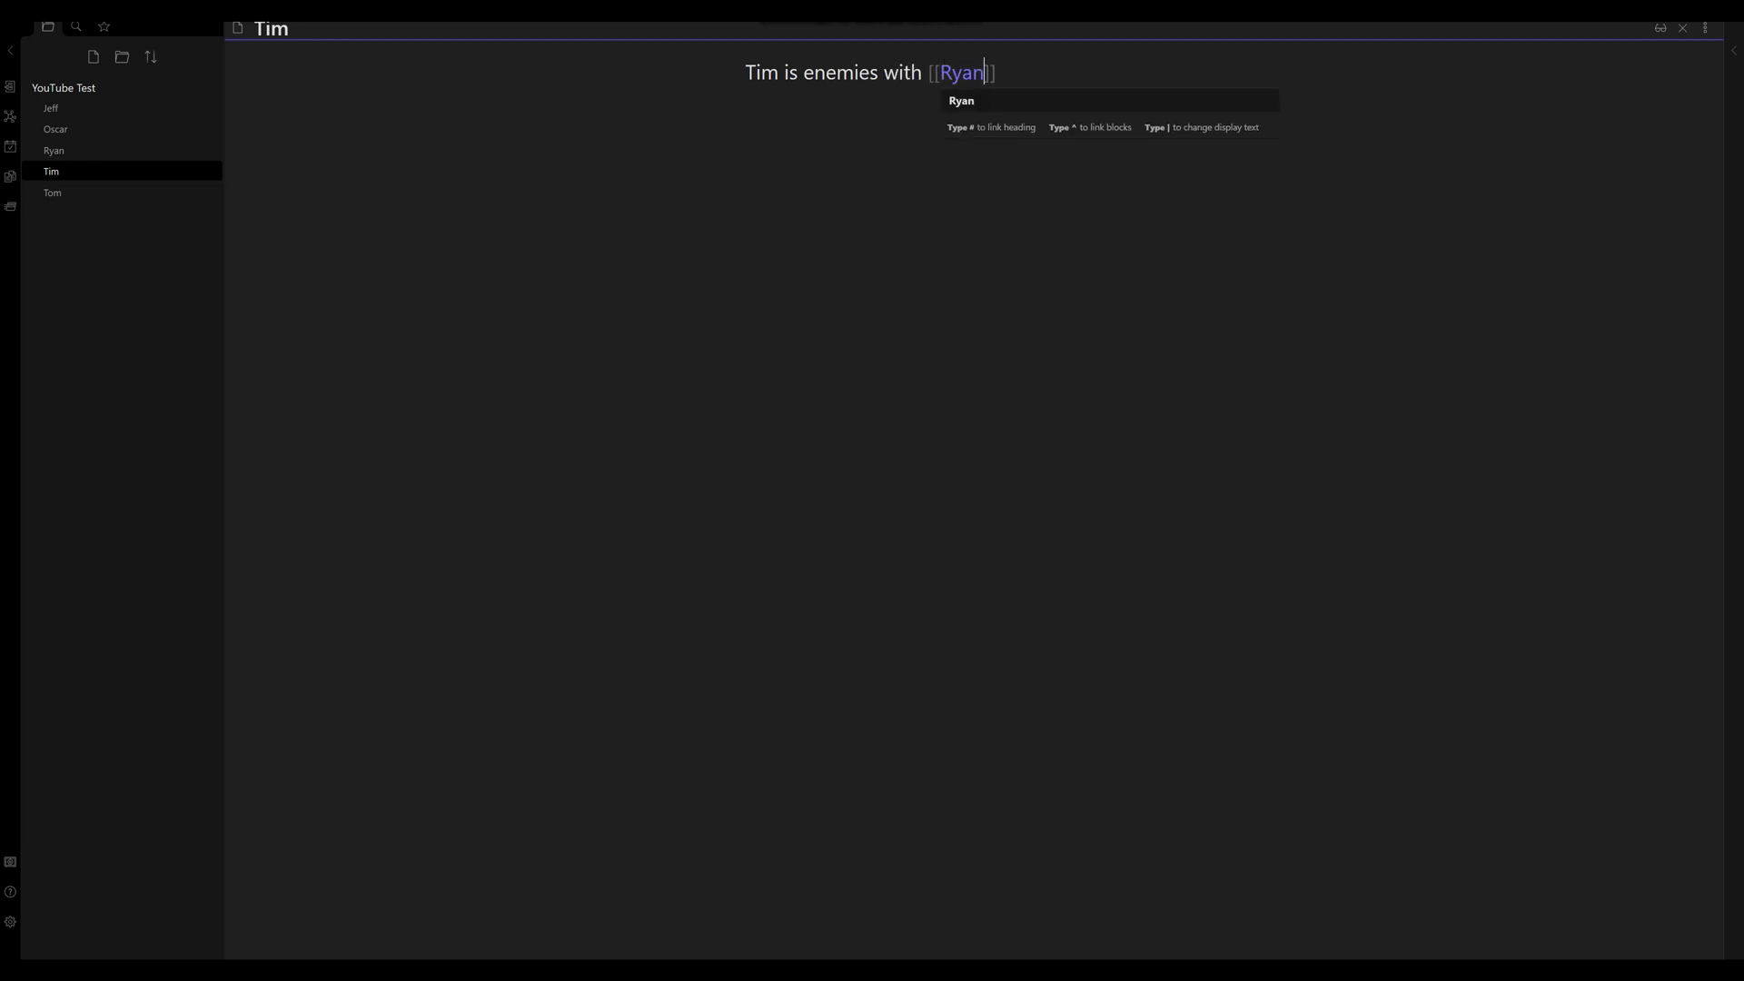
key("Return")
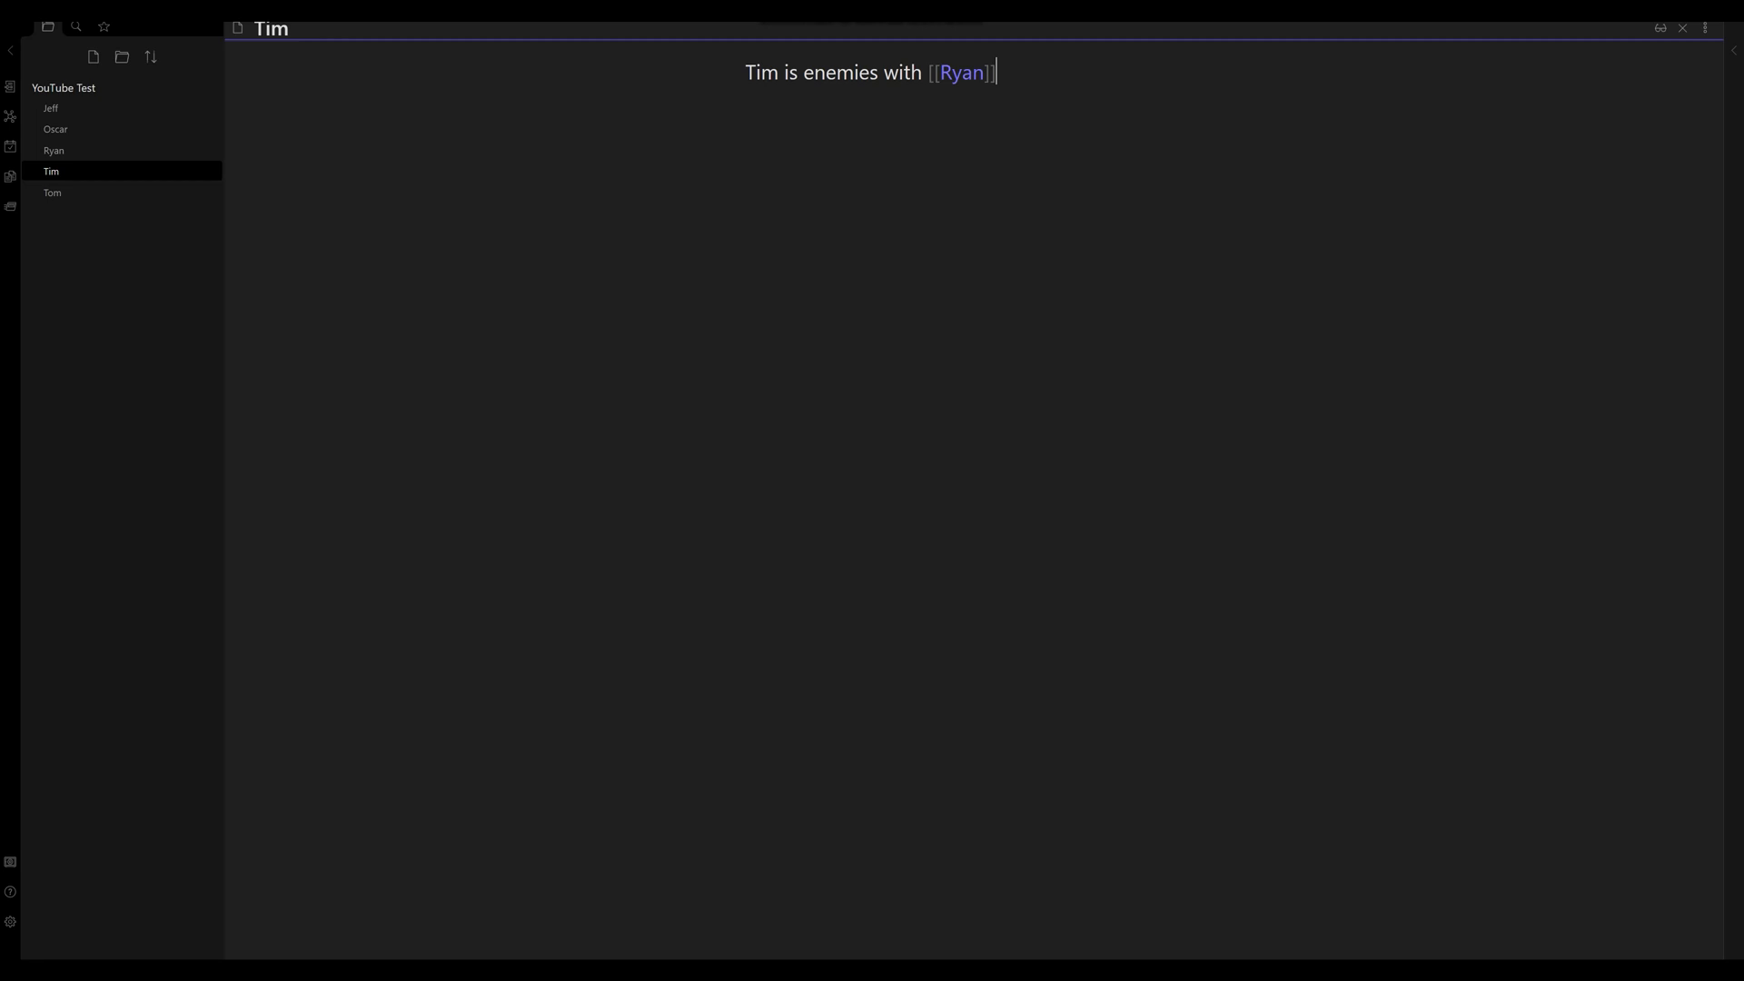
Create a sixth person's note saying they "like" the first person "but hates" the fifth, making both names internal links.
left_click(92, 57)
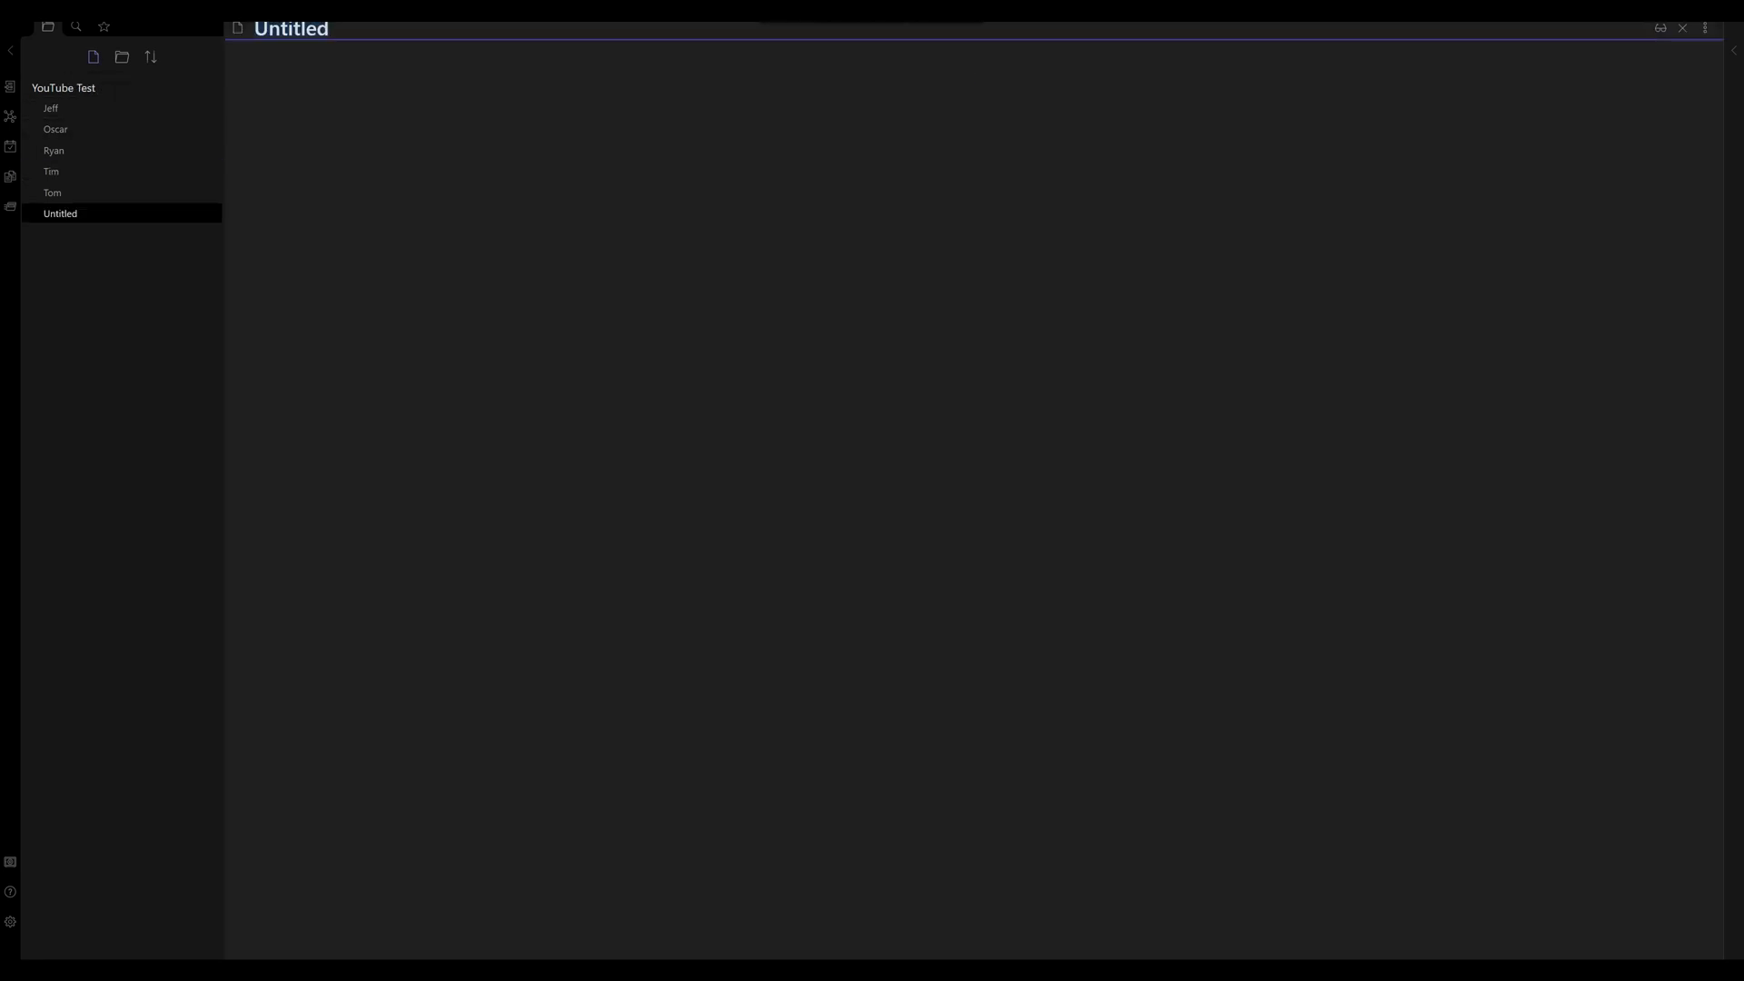
type("Fred")
key("Return")
type("Fr")
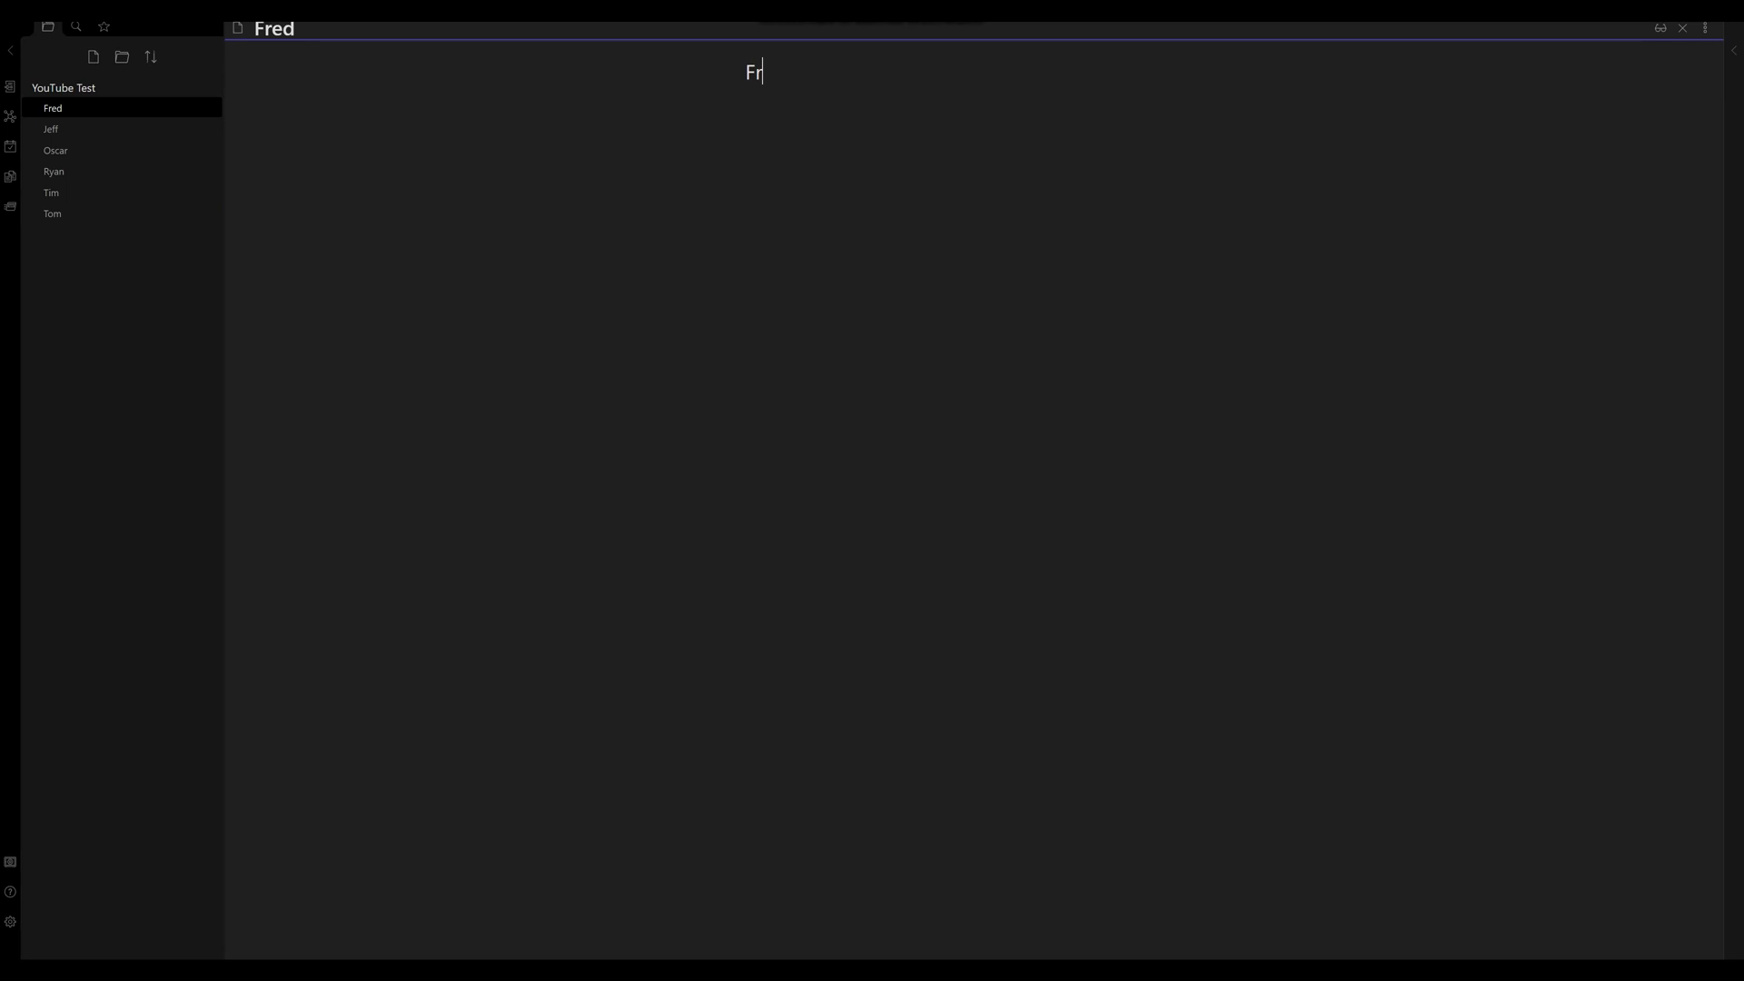
type("ed like [[Ryan")
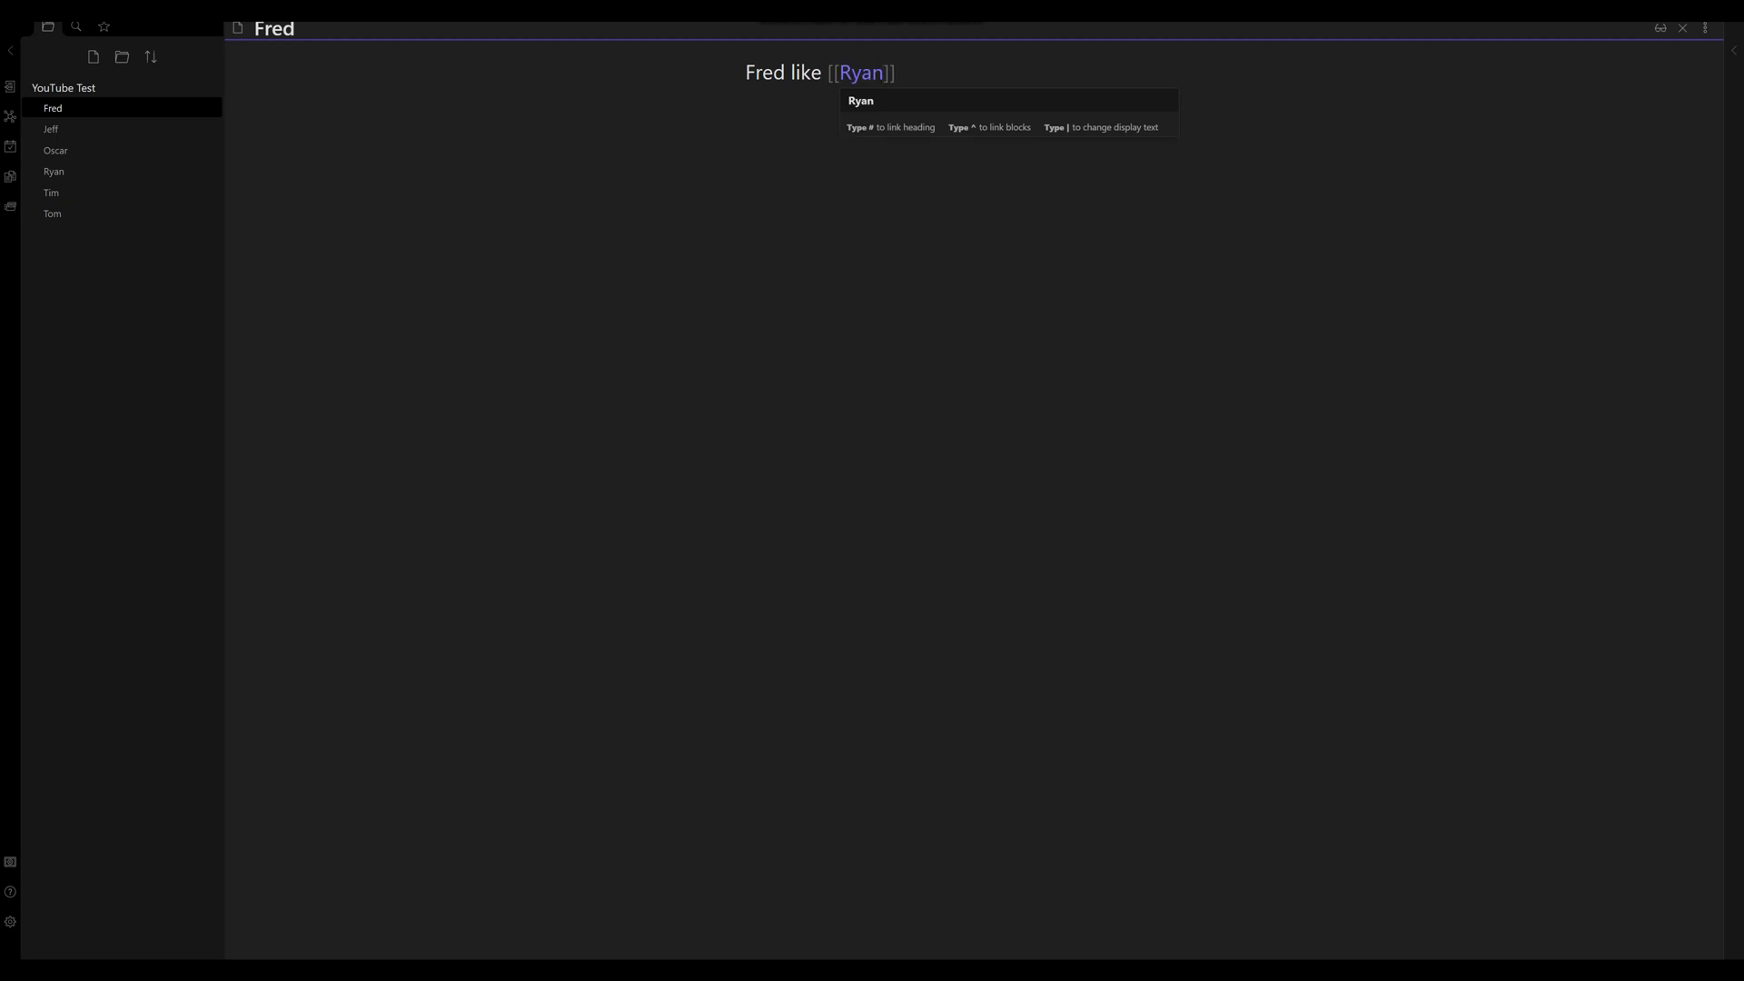
key("Return")
type("but hates [[Tim")
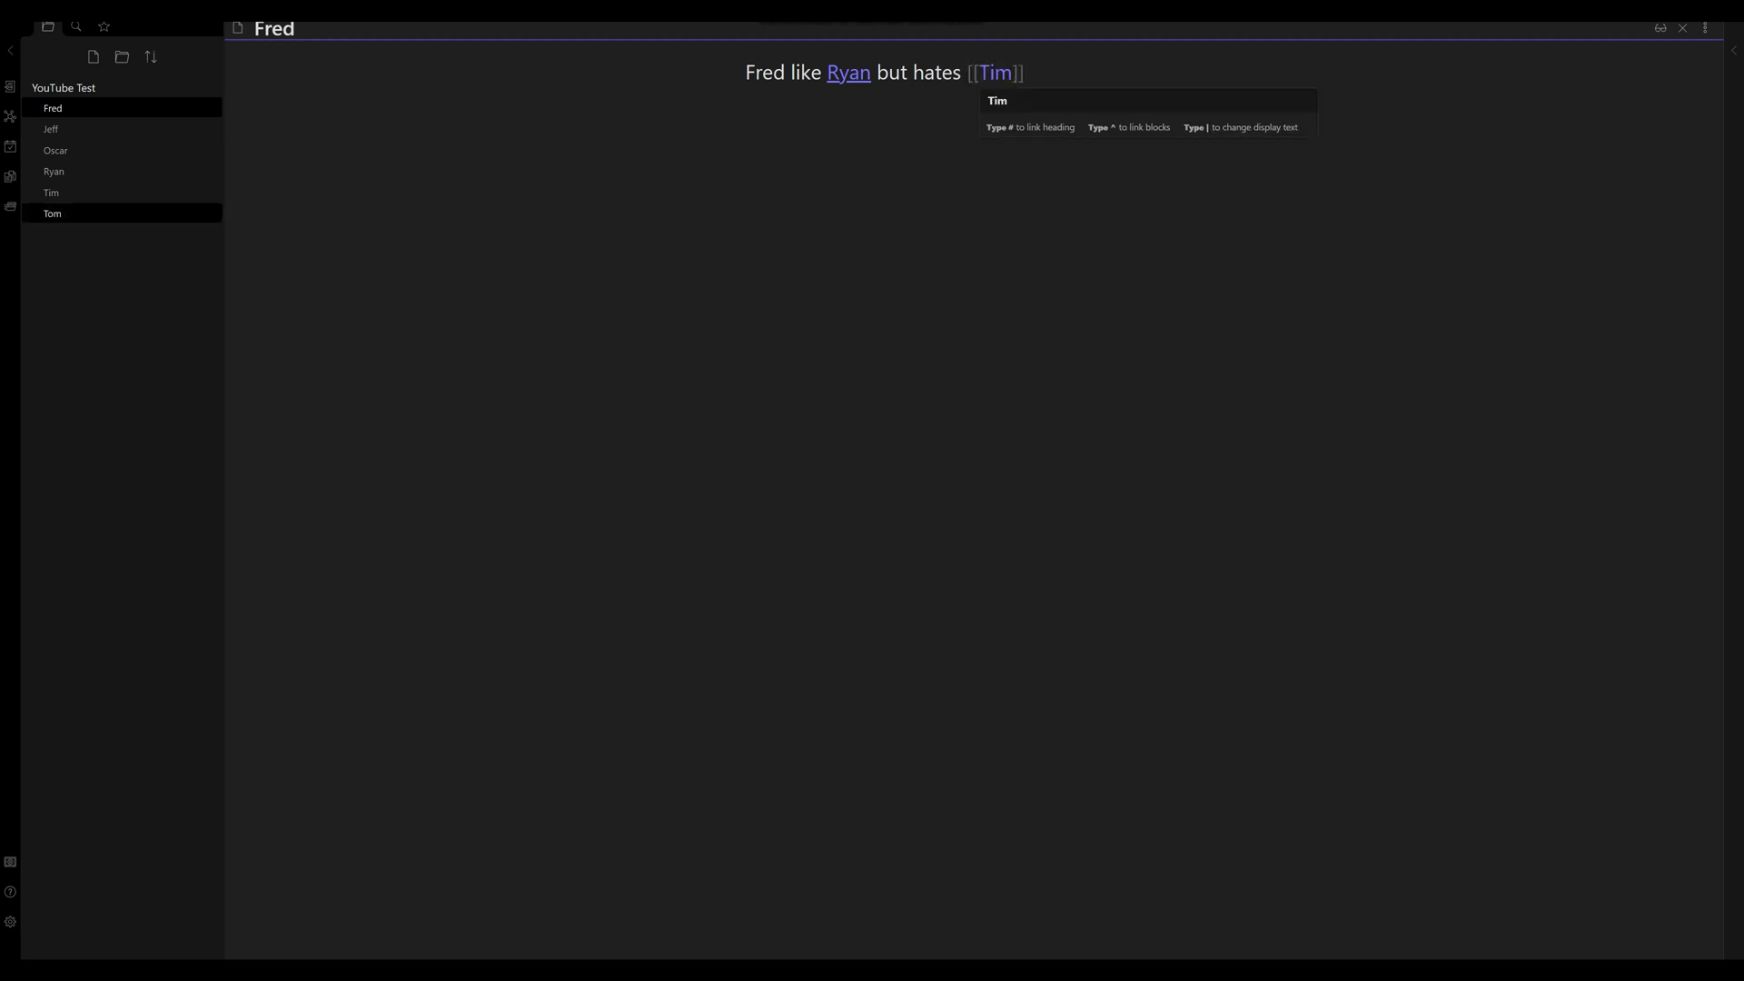
Open the graph view and move the third and fourth persons' nodes to examine the connections between notes.
left_click(10, 116)
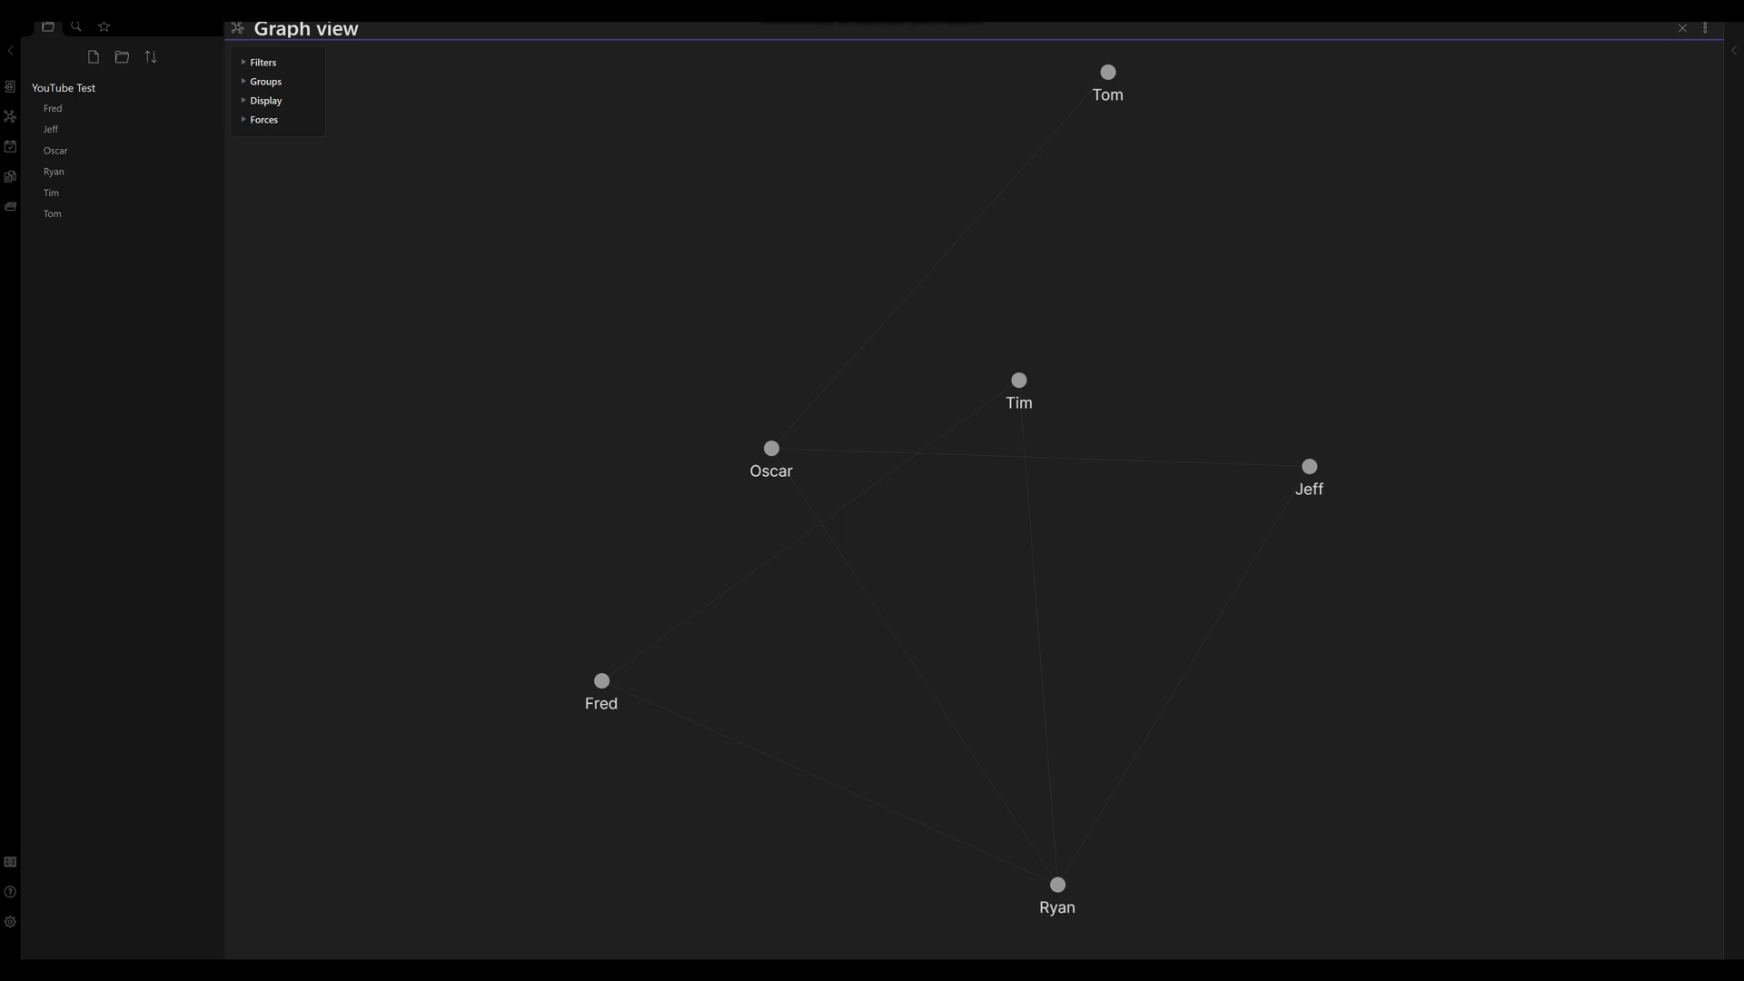
left_click_drag(771, 448, 1327, 352)
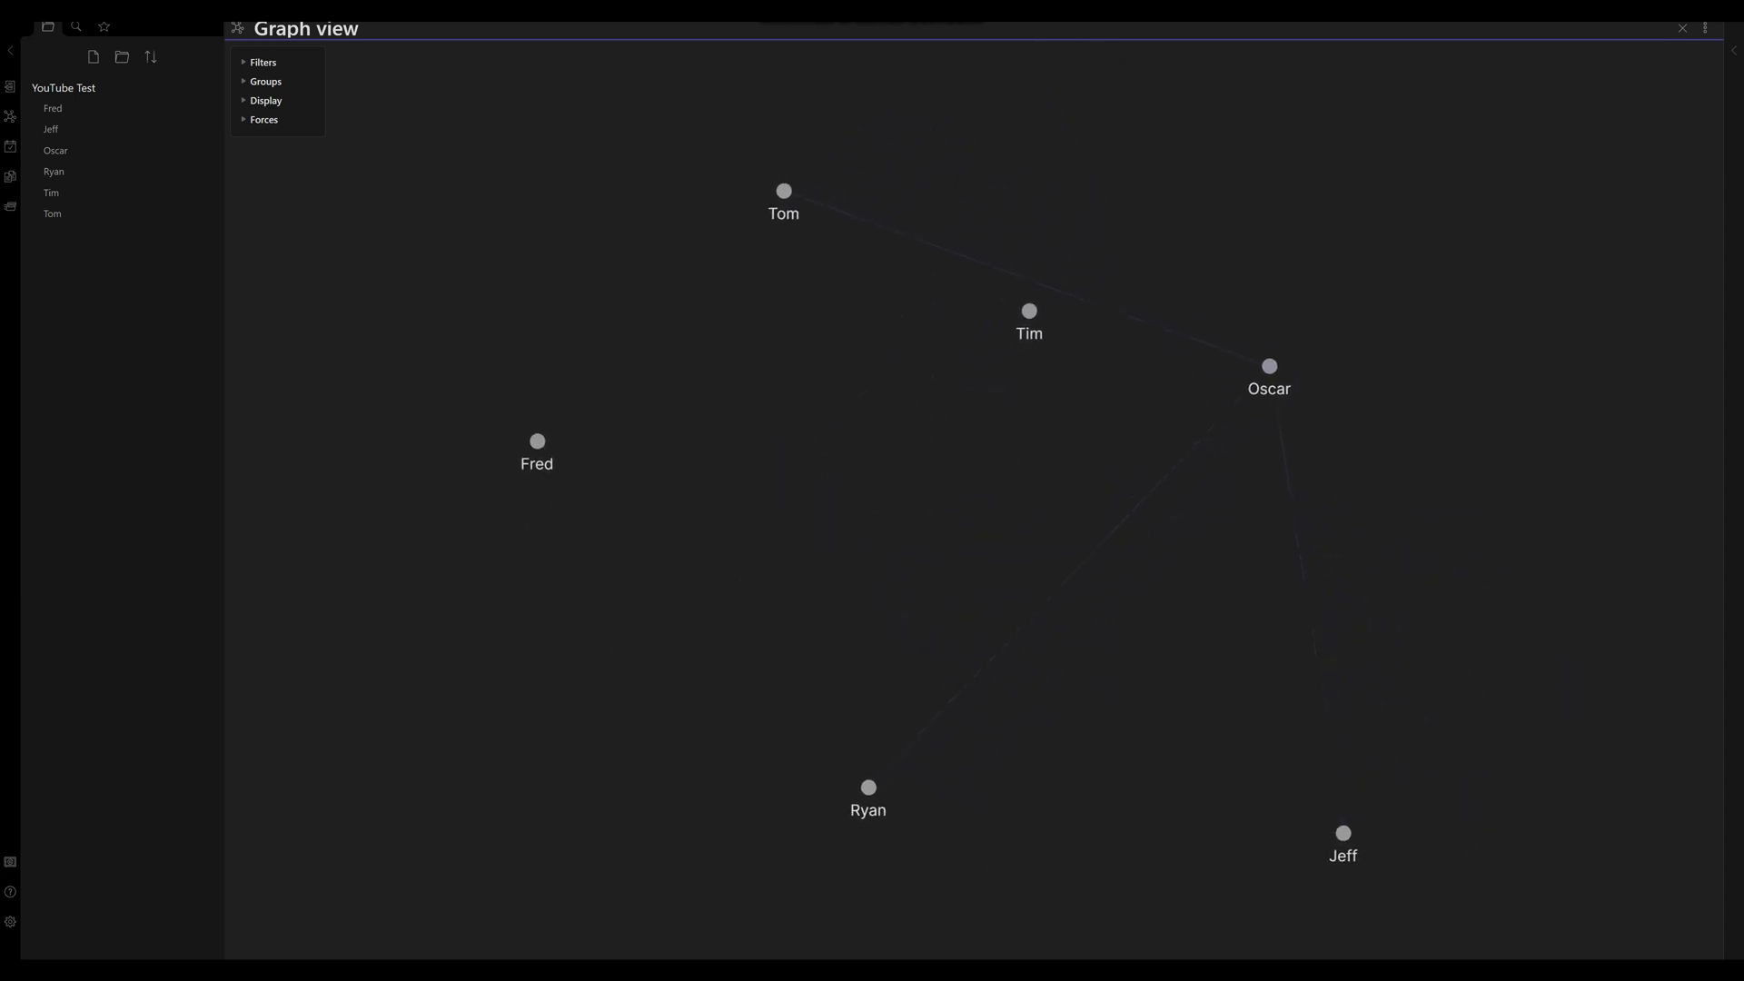
left_click_drag(783, 191, 1483, 186)
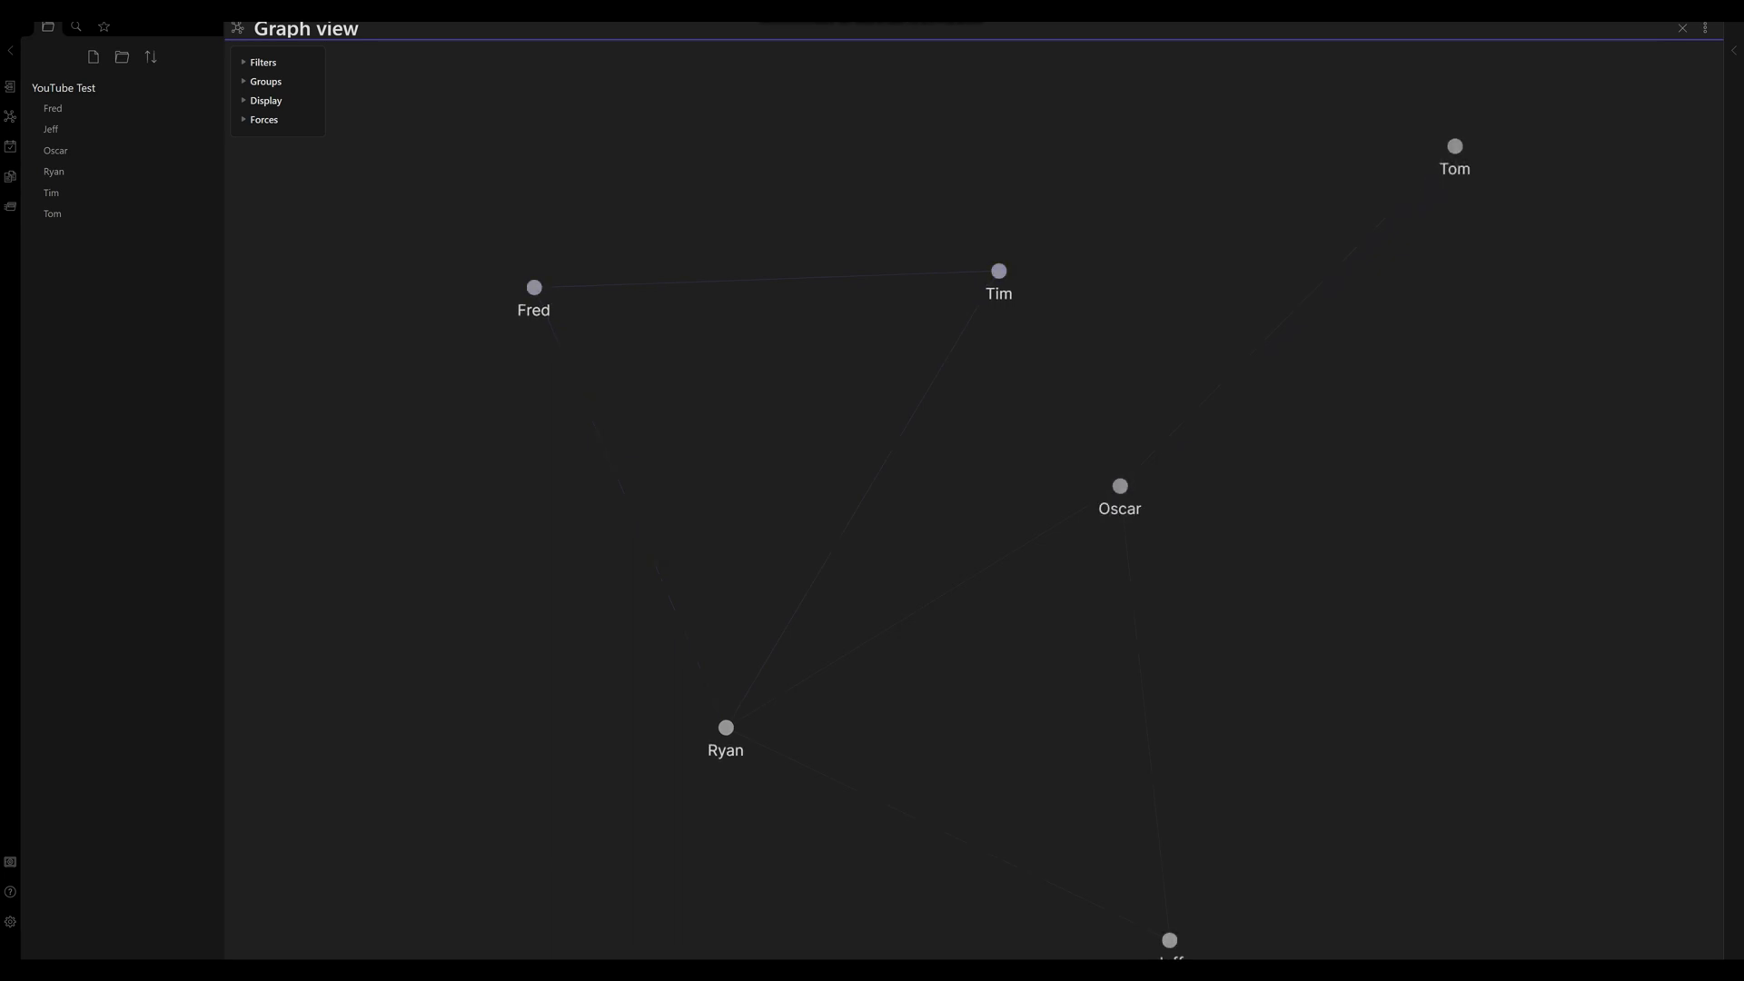
Examine the links between the people's nodes across the whole graph.
left_click_drag(908, 490, 950, 374)
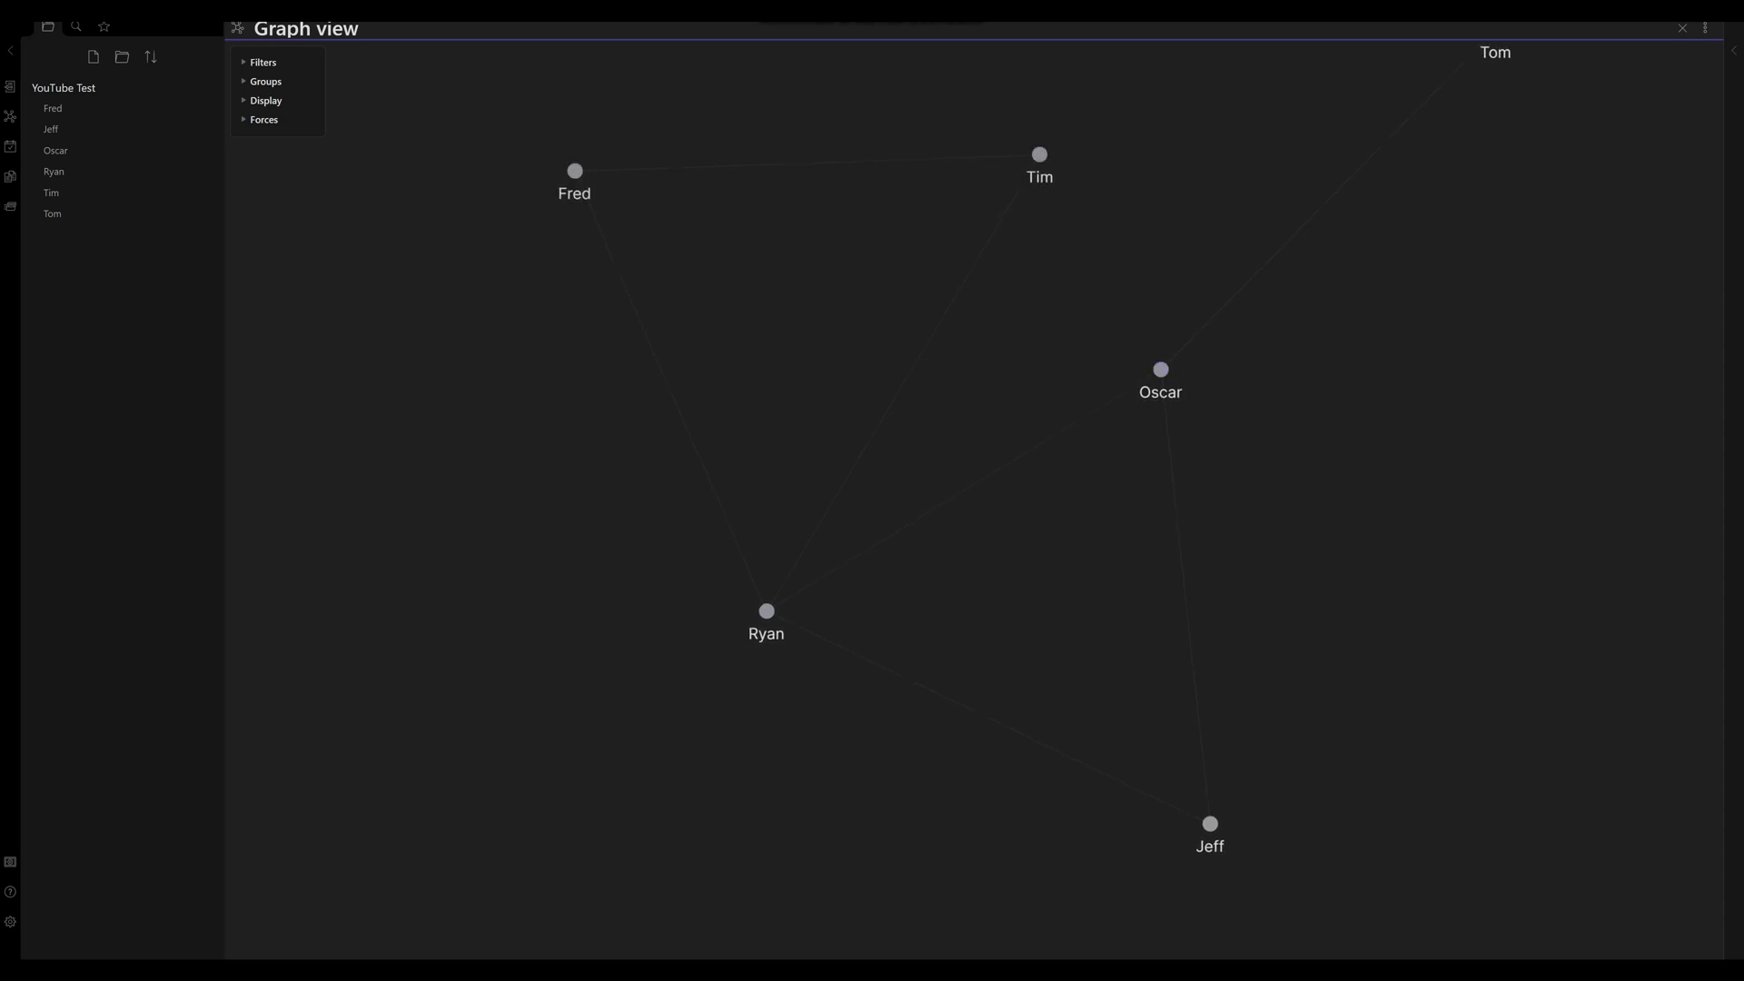
left_click_drag(1317, 273, 1098, 492)
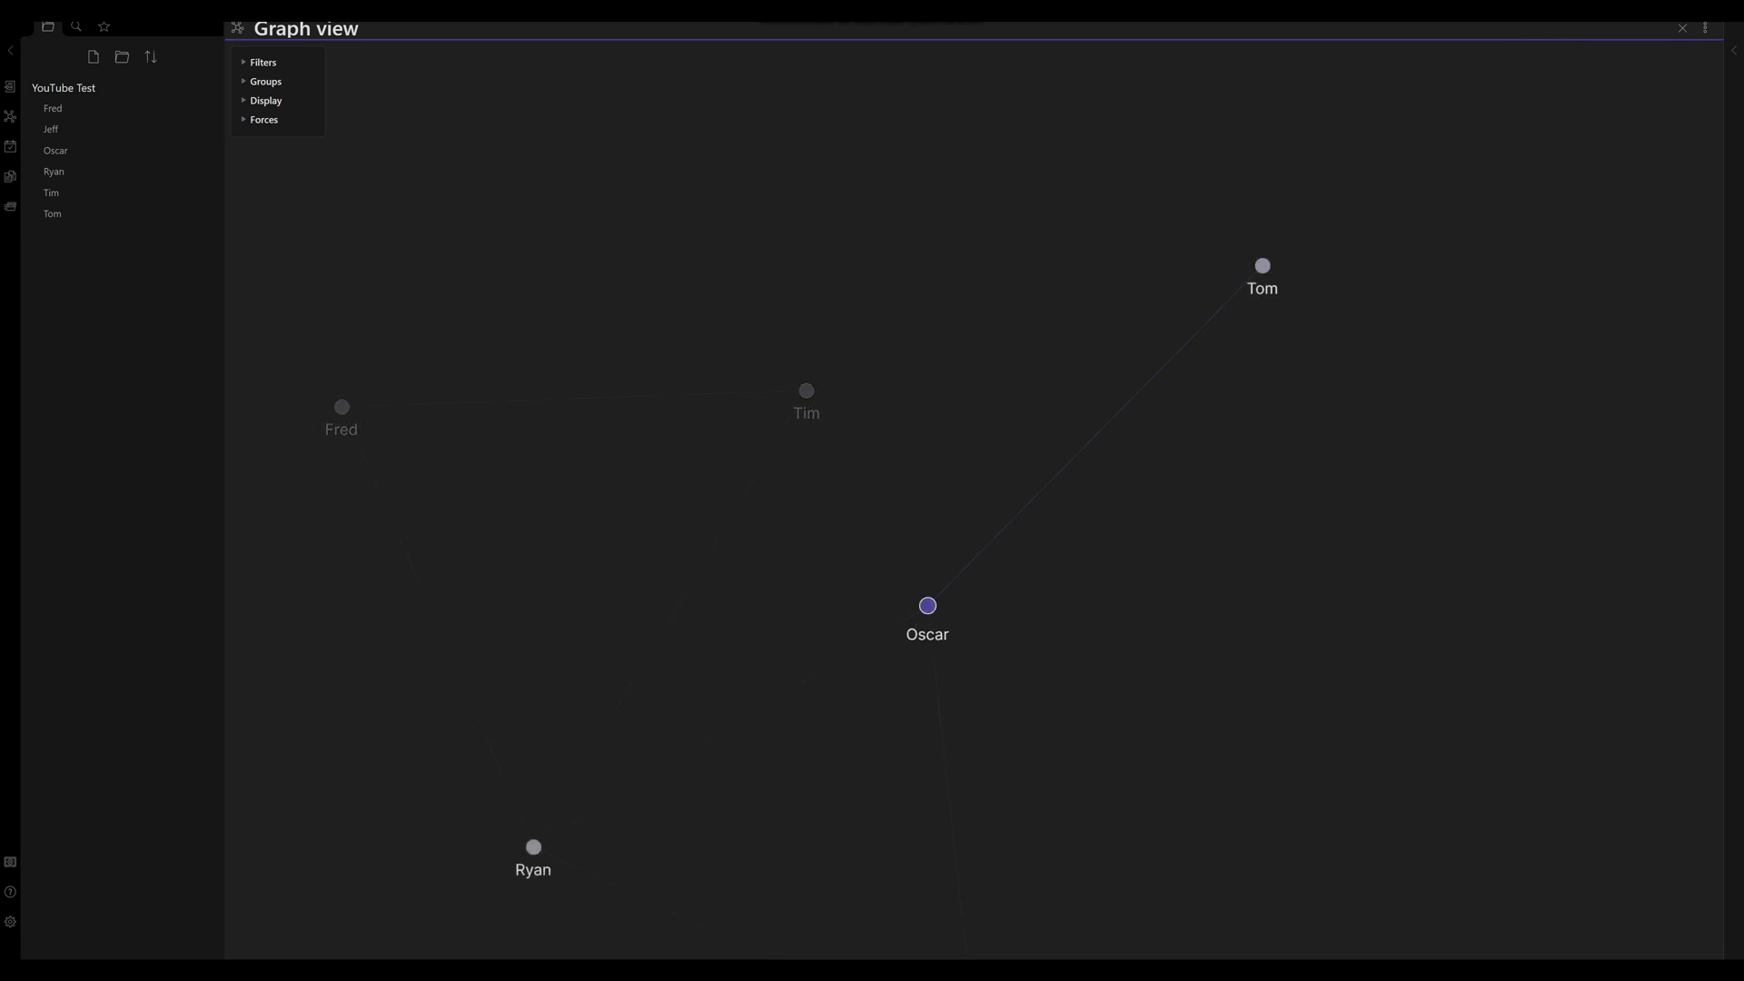
left_click_drag(908, 663, 997, 483)
scroll(986, 495, "down", 3)
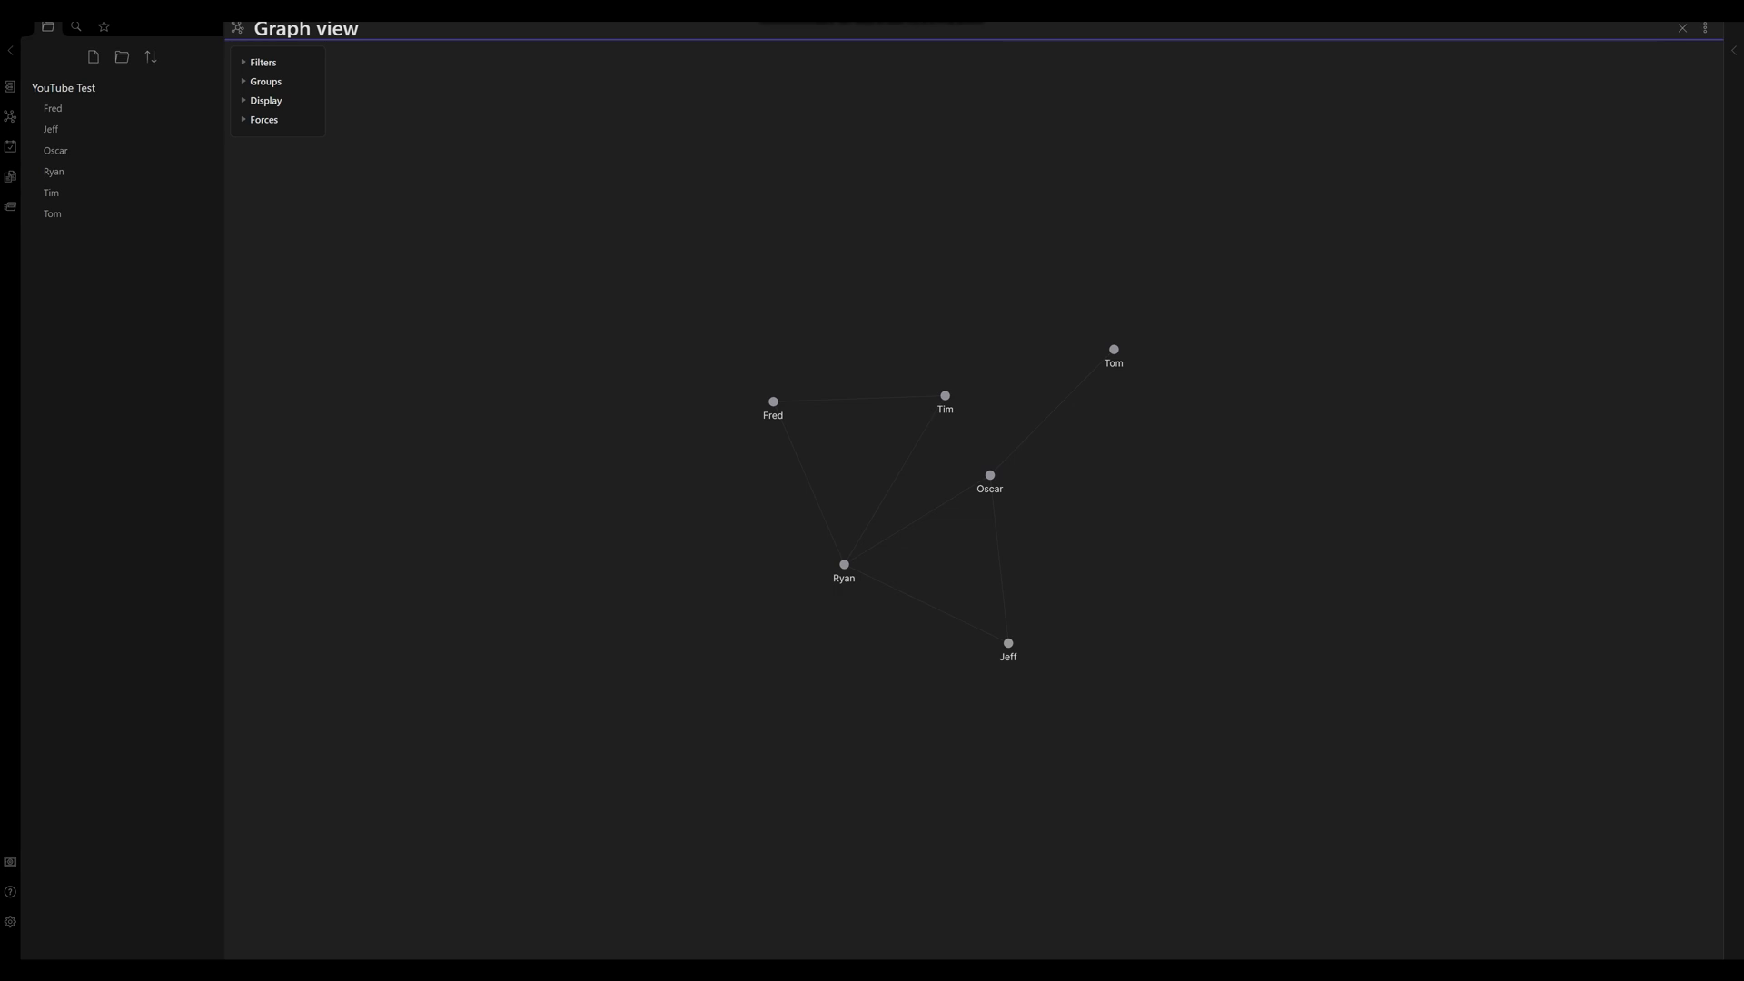
Create a seventh person's note saying they are "a loner, he knows no one." without any internal links.
left_click(93, 56)
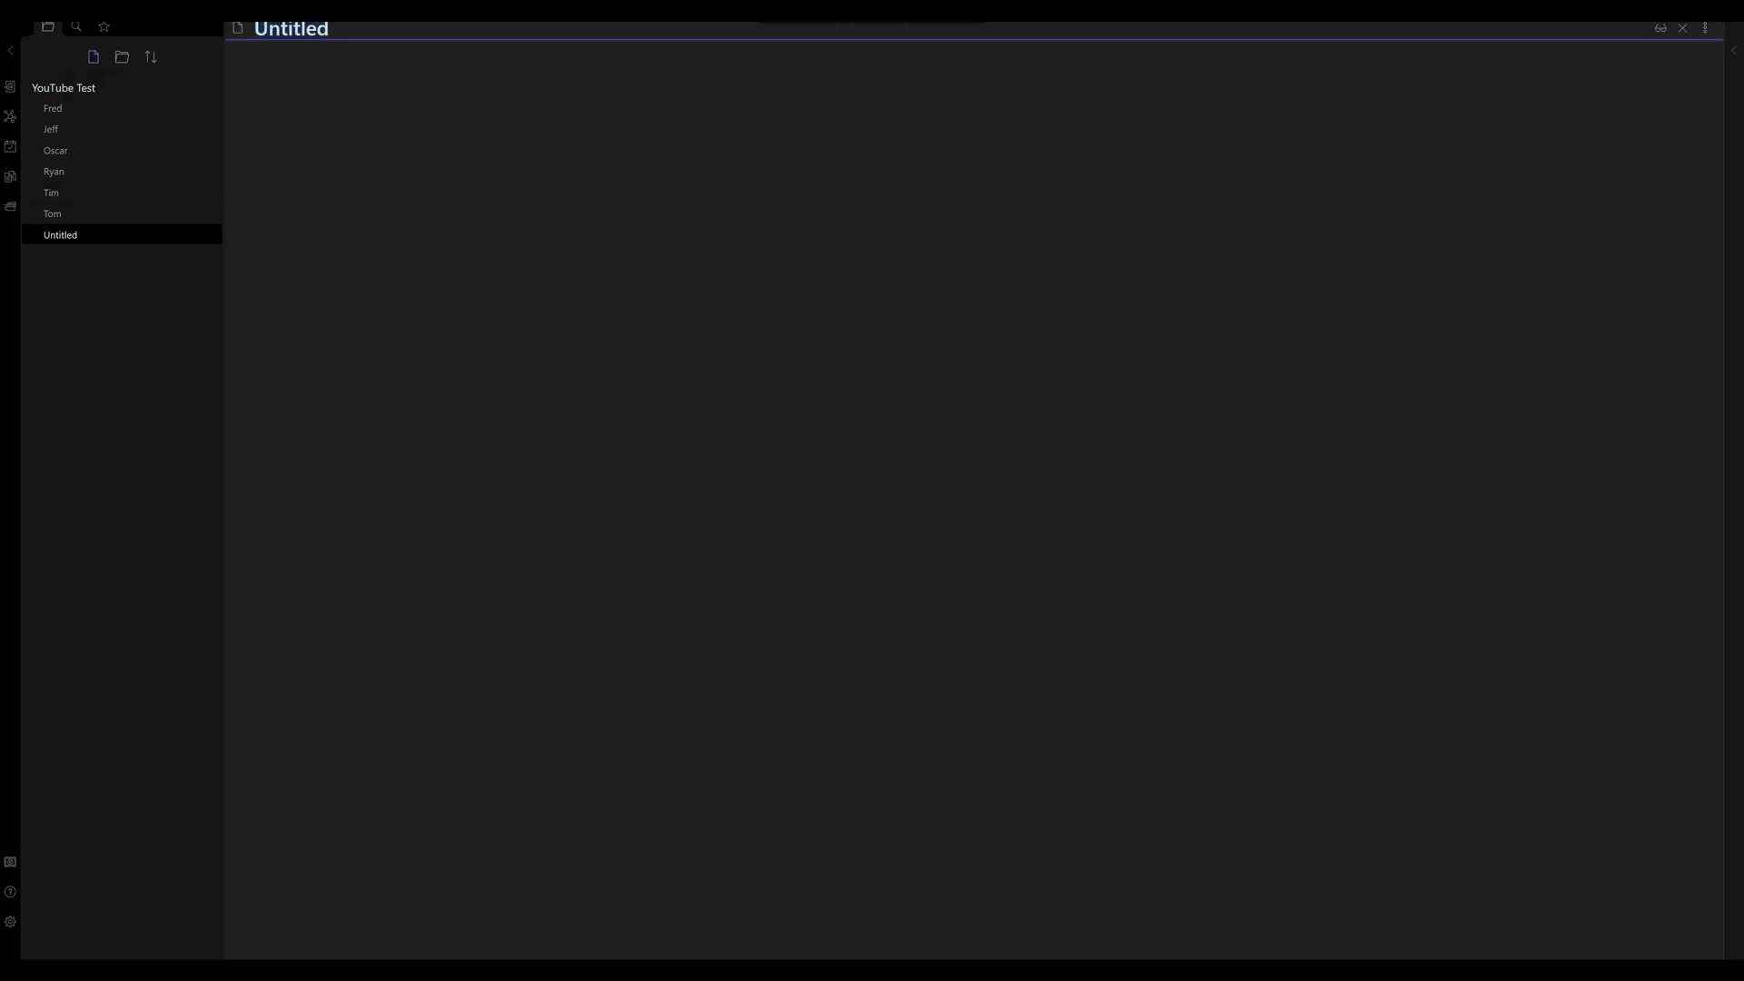
type("John")
left_click(745, 70)
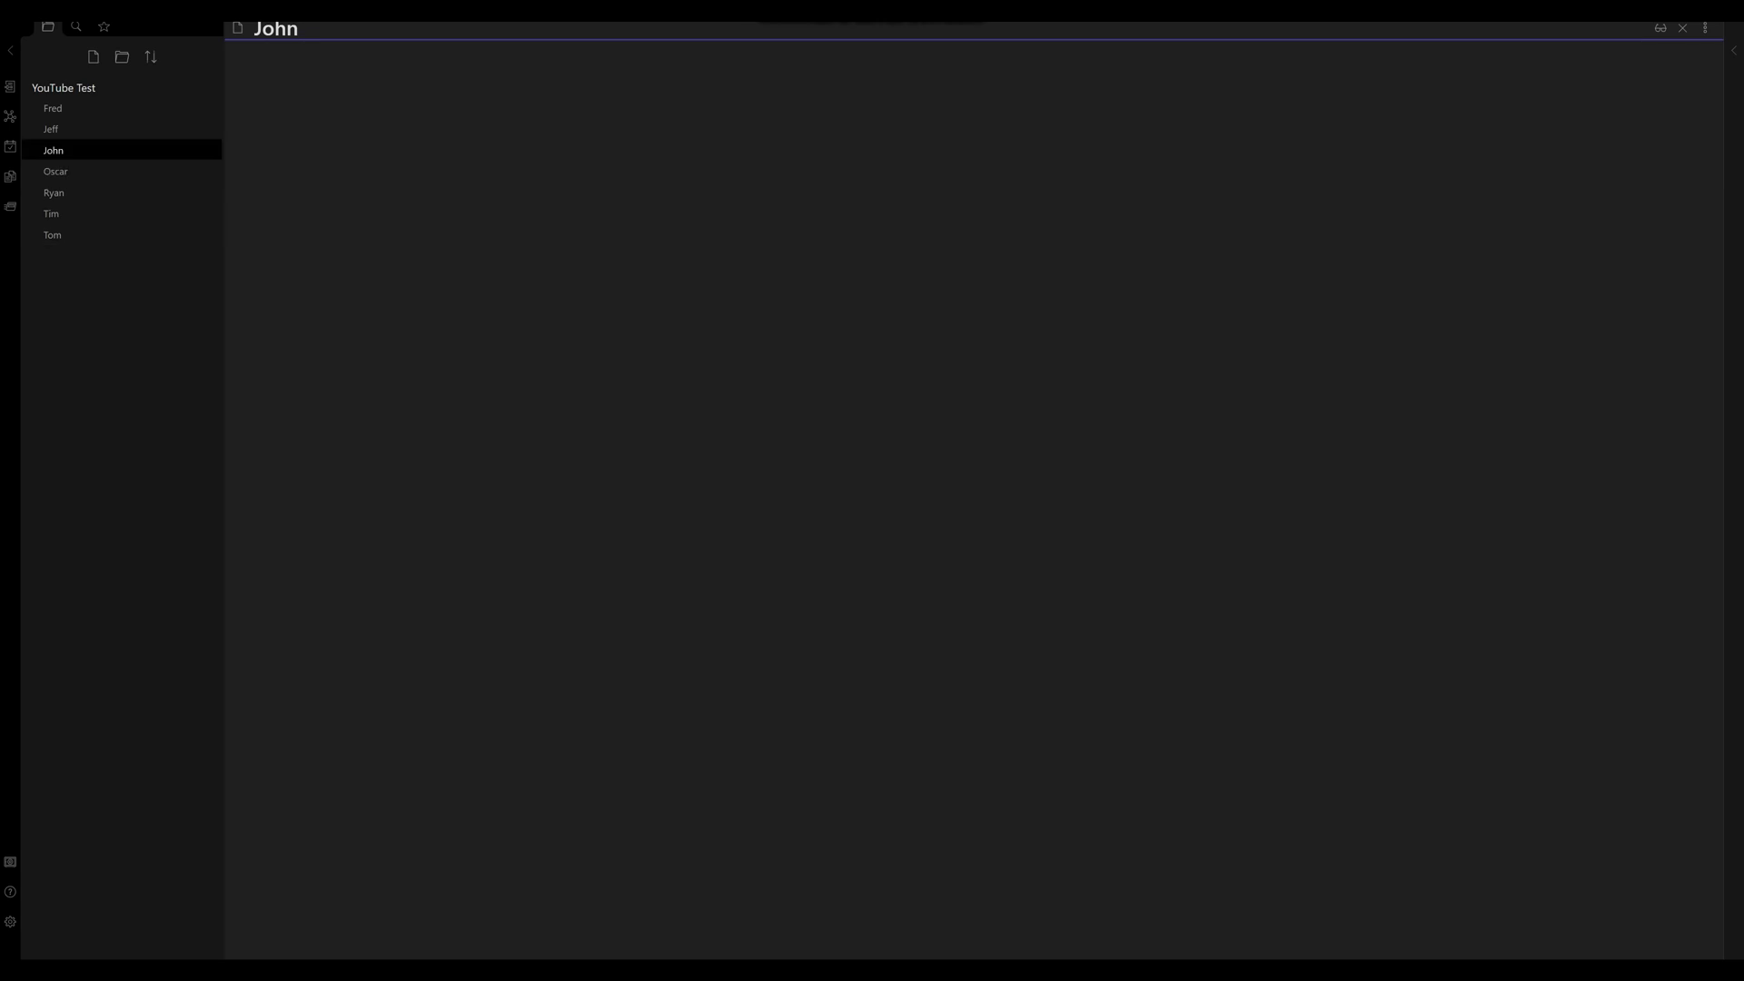
type("John is a loner, he k")
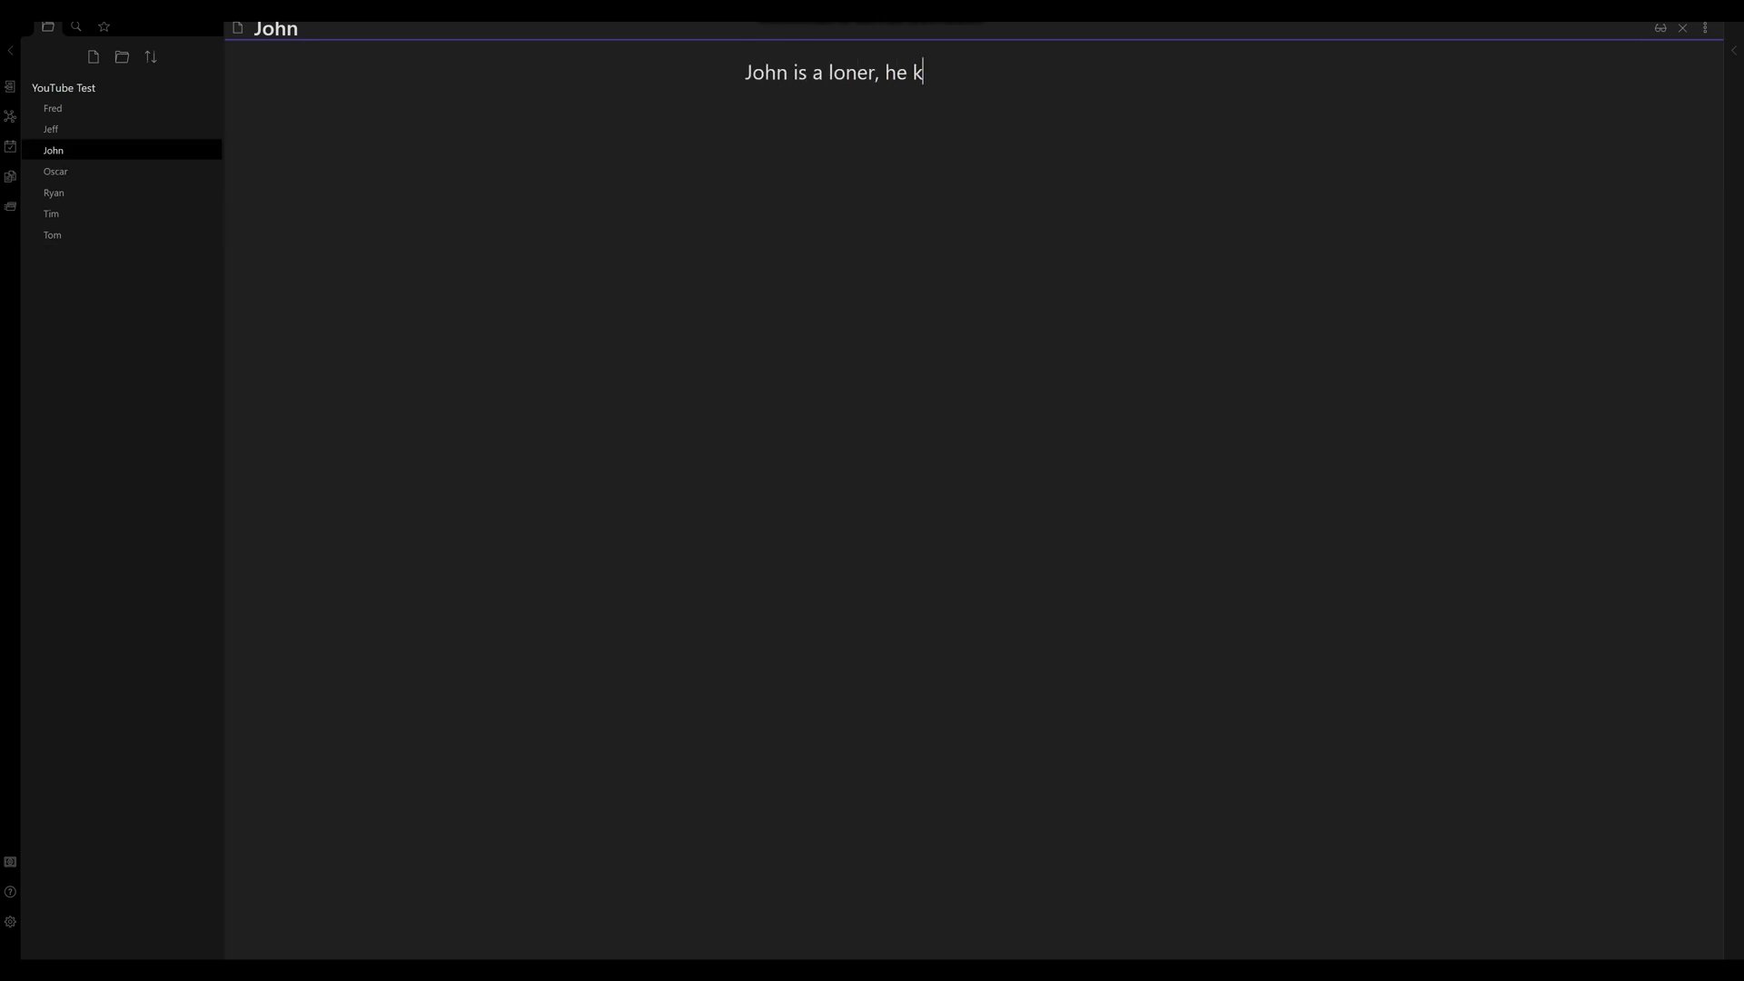
type("nows no one.")
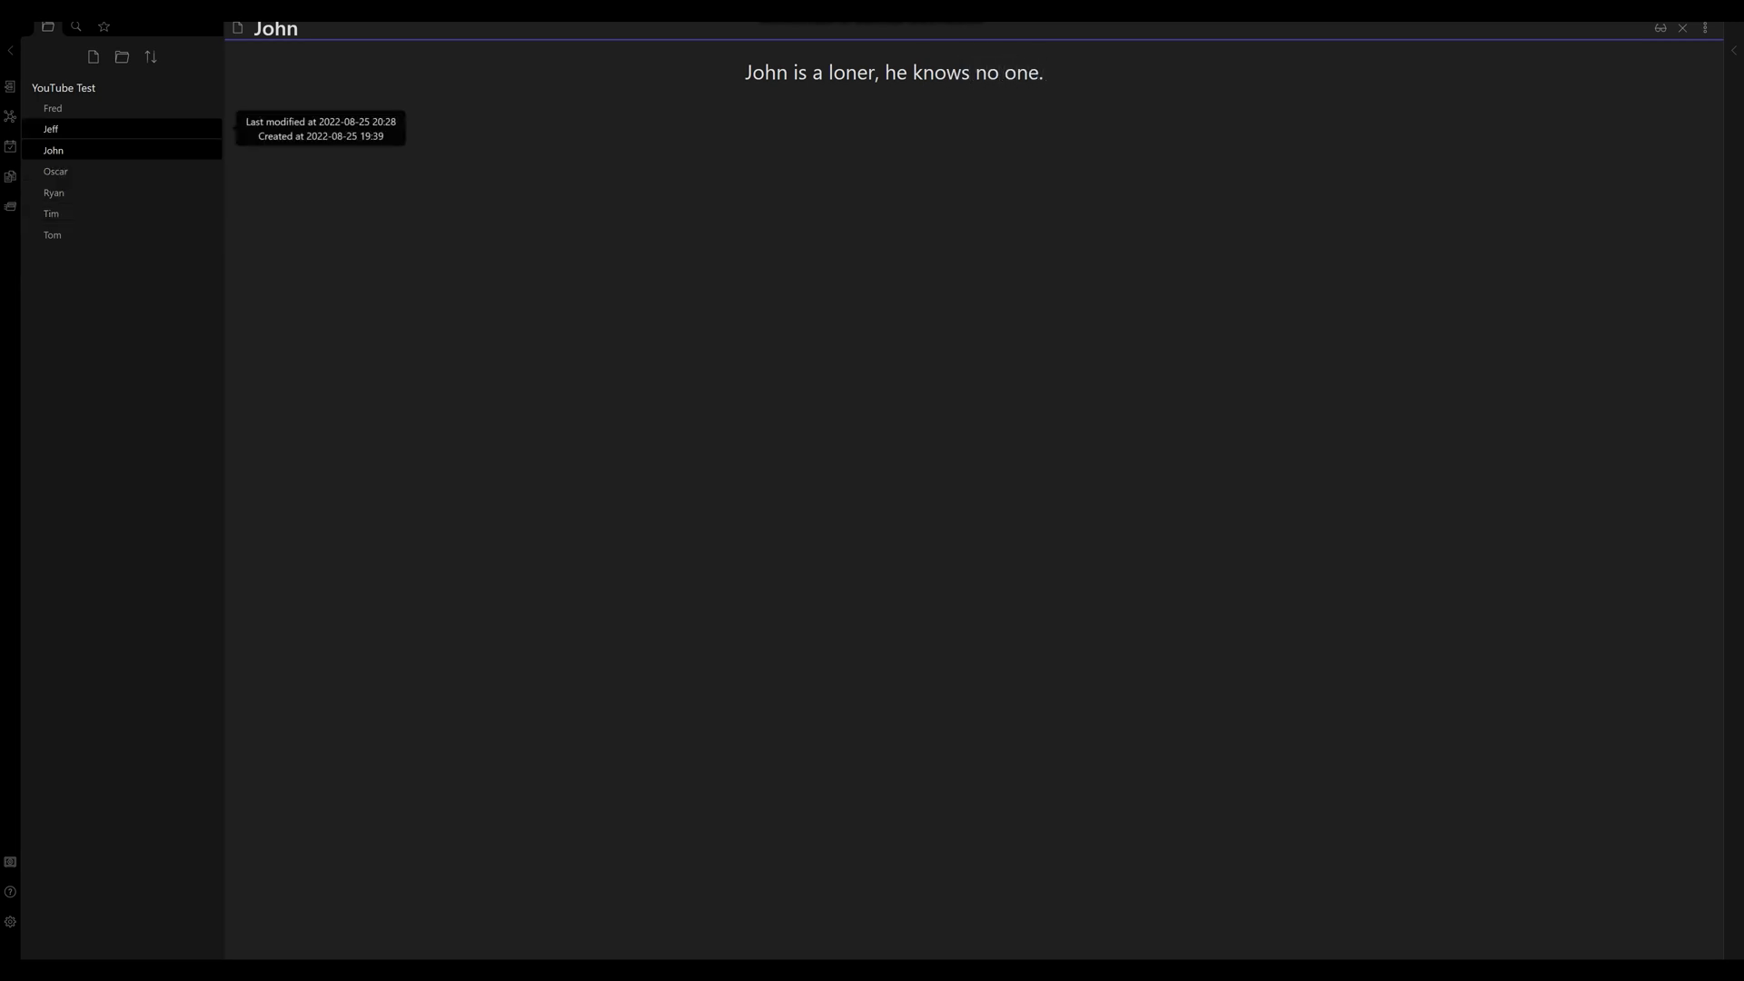
Open the graph view and examine where the seventh person's node sits relative to the linked notes.
key("ctrl+g")
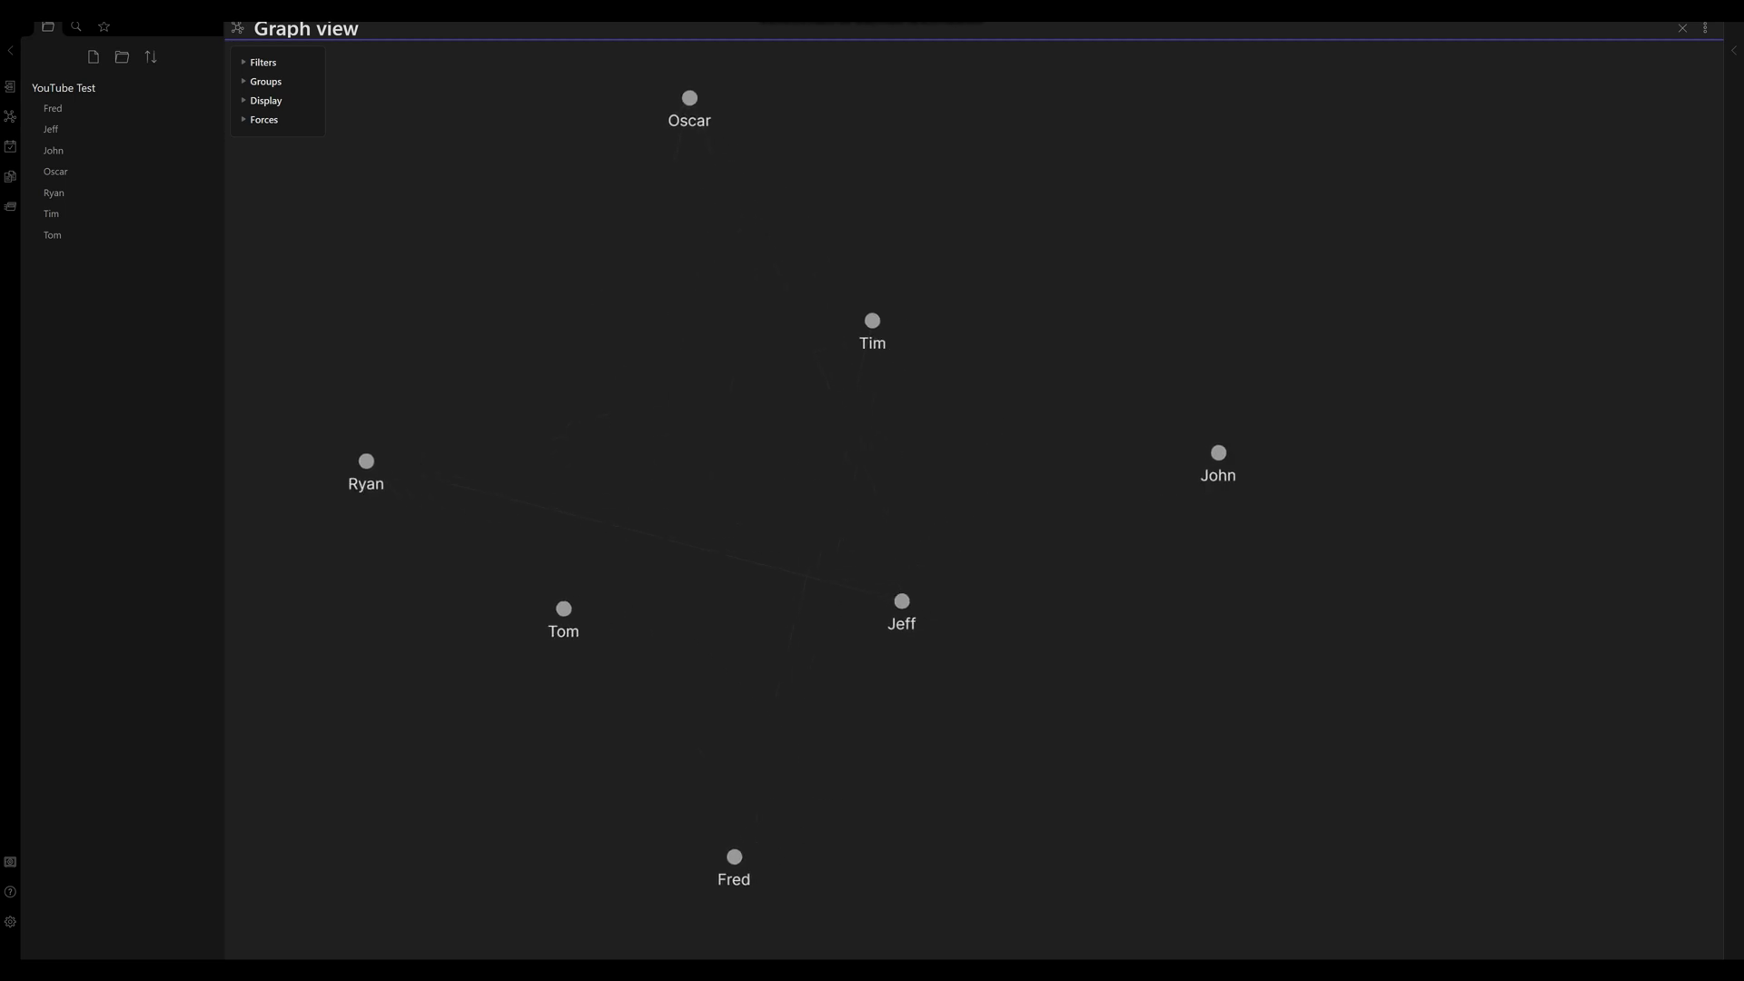
left_click_drag(722, 566, 1024, 300)
left_click_drag(871, 589, 536, 559)
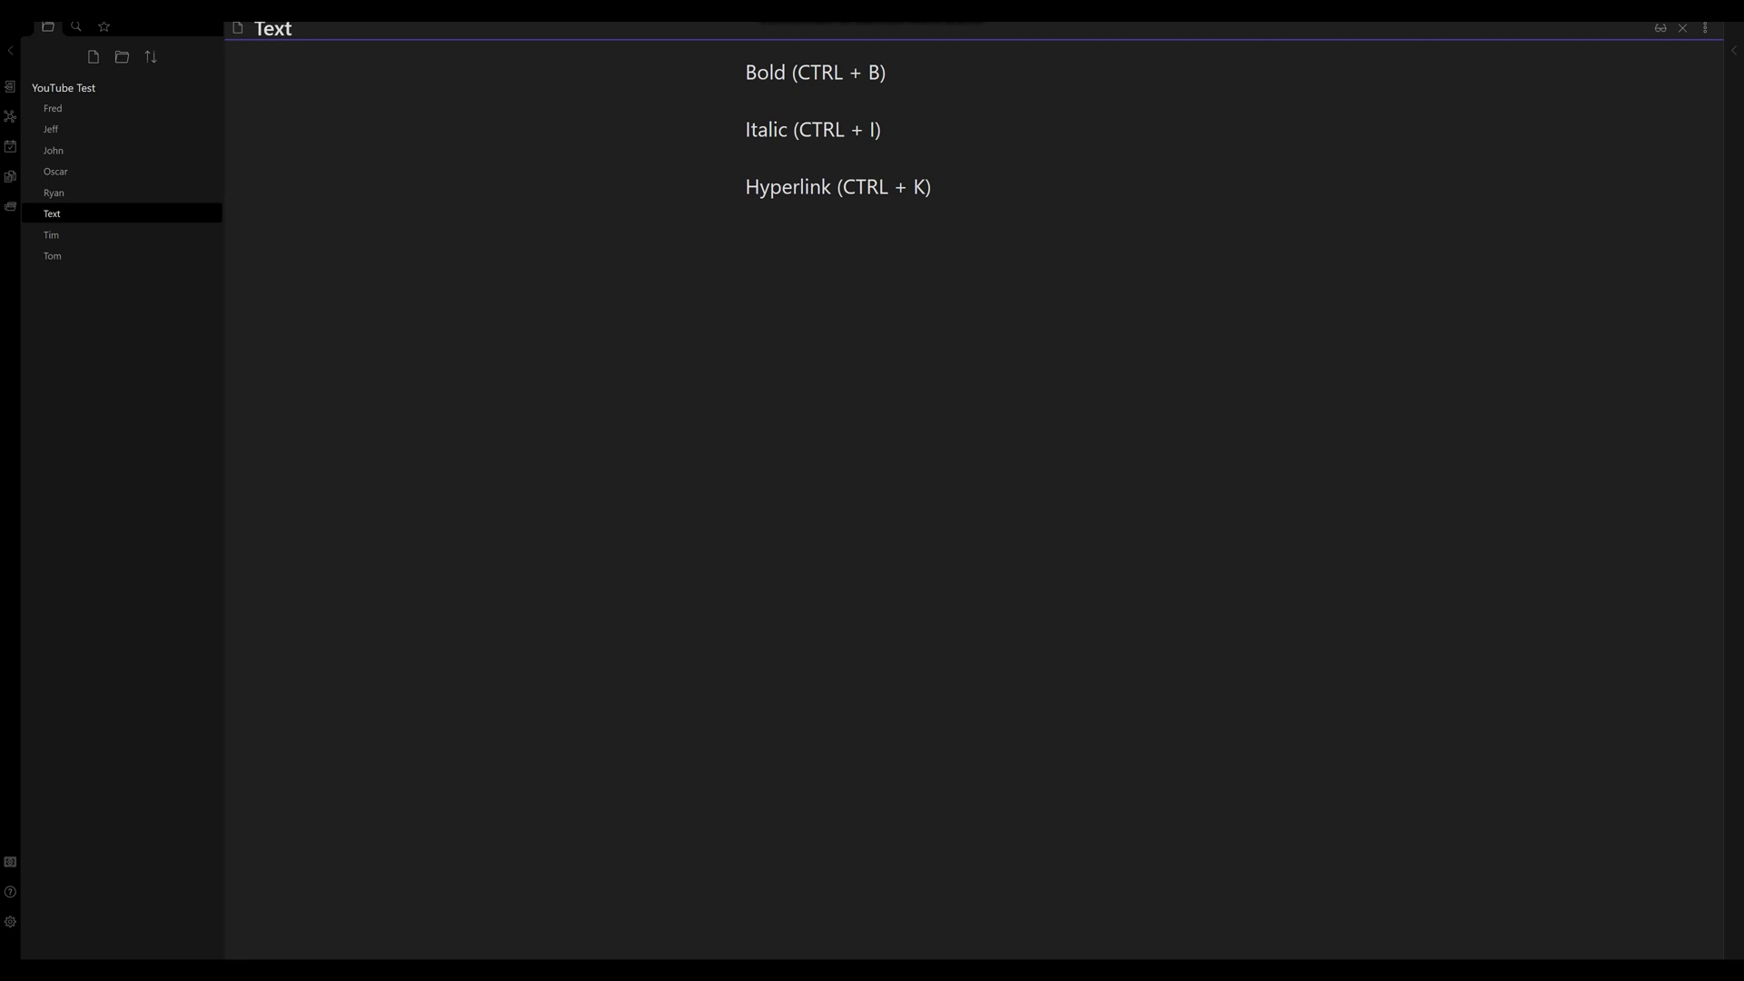
Format the word "Bold" as bold and the word "Italic" as italic in the Text note.
double_click(774, 72)
key("ctrl+b")
double_click(767, 130)
key("ctrl+i")
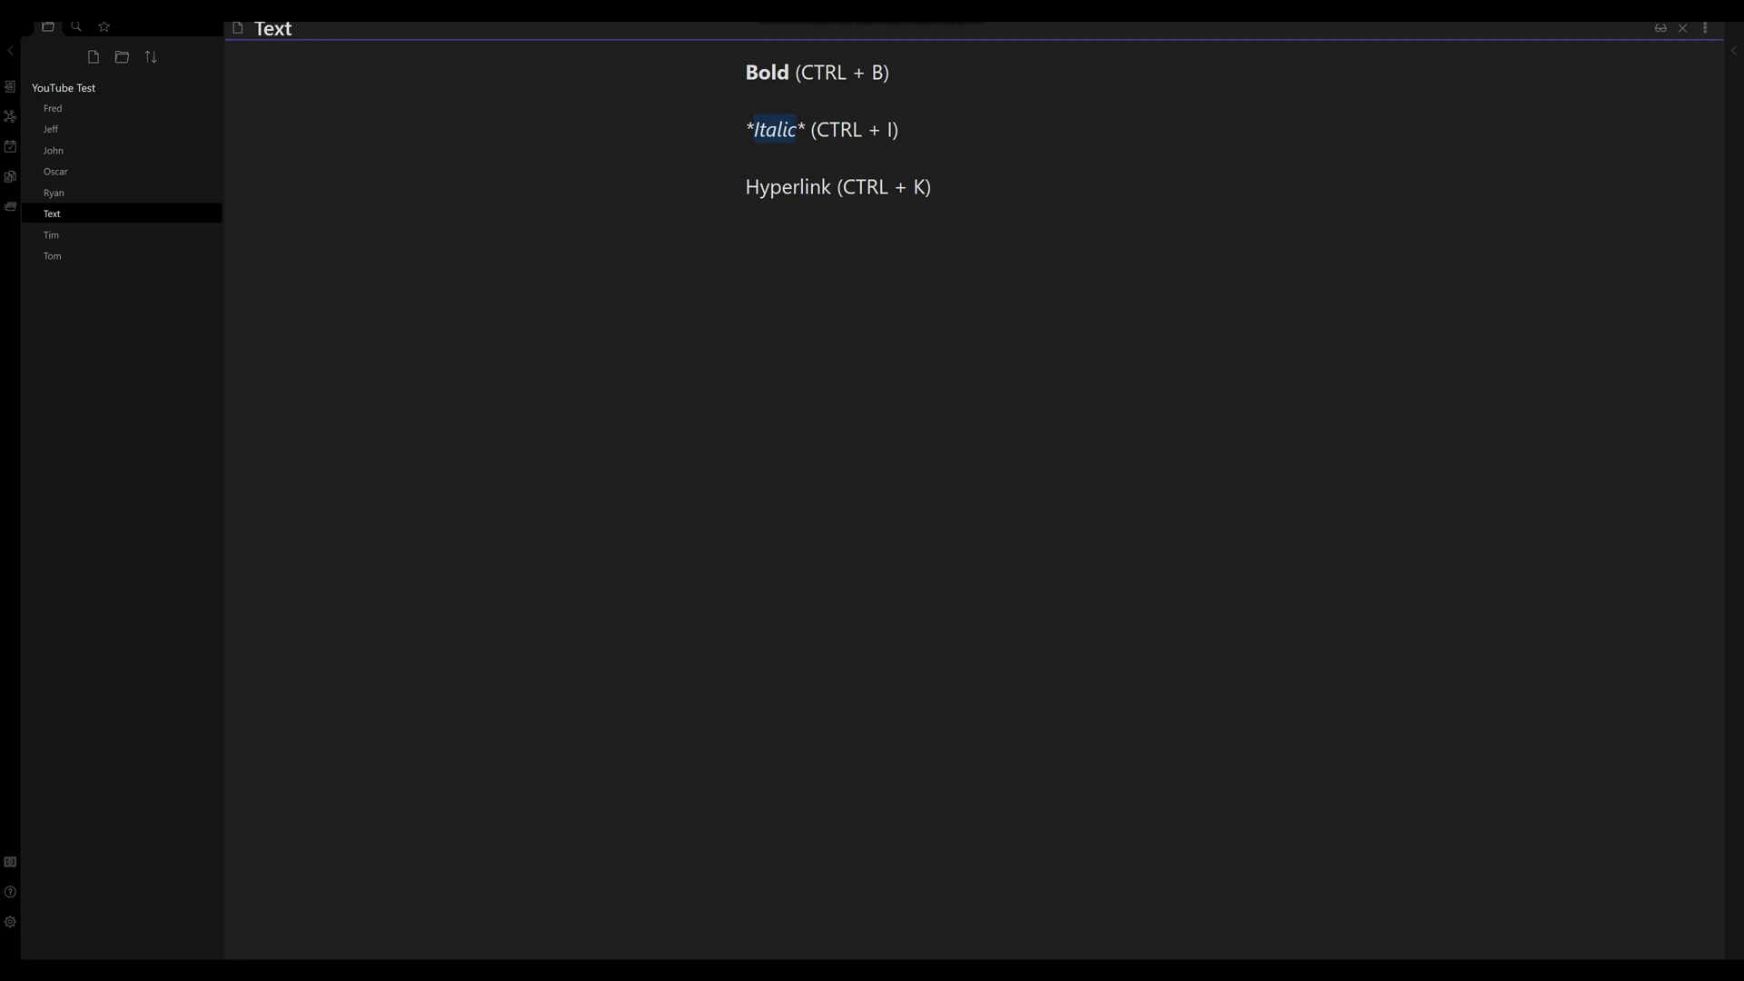
double_click(778, 187)
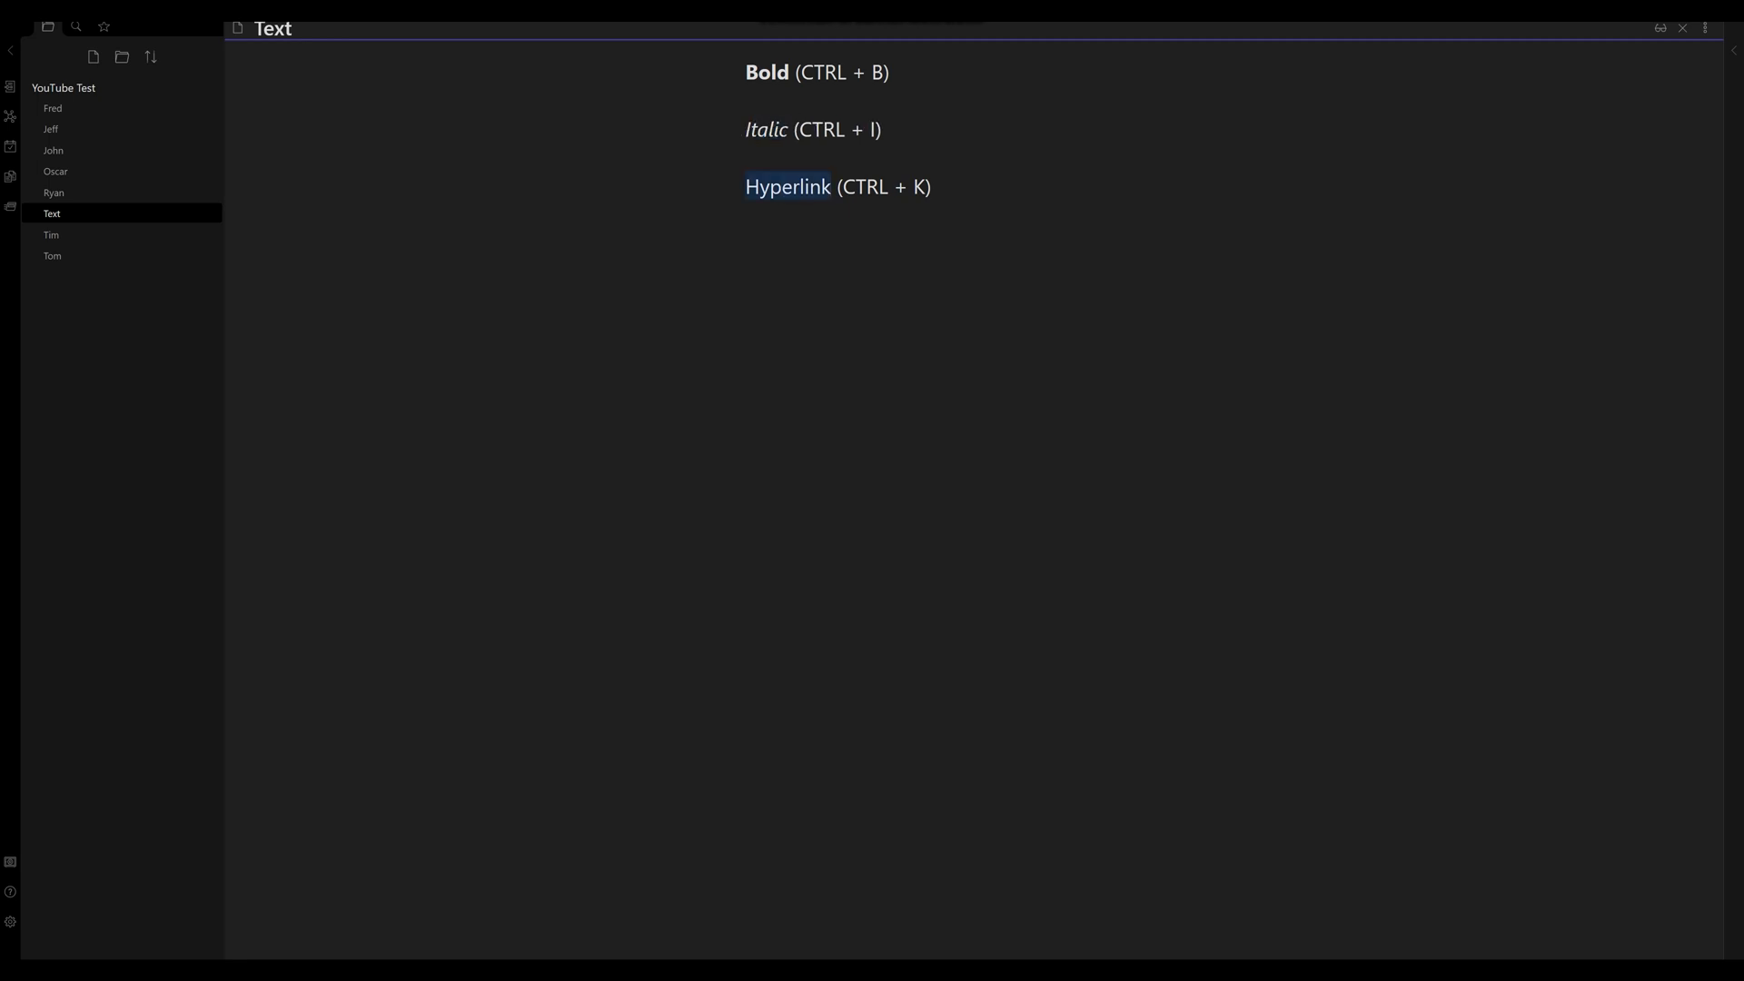
key("ctrl+k")
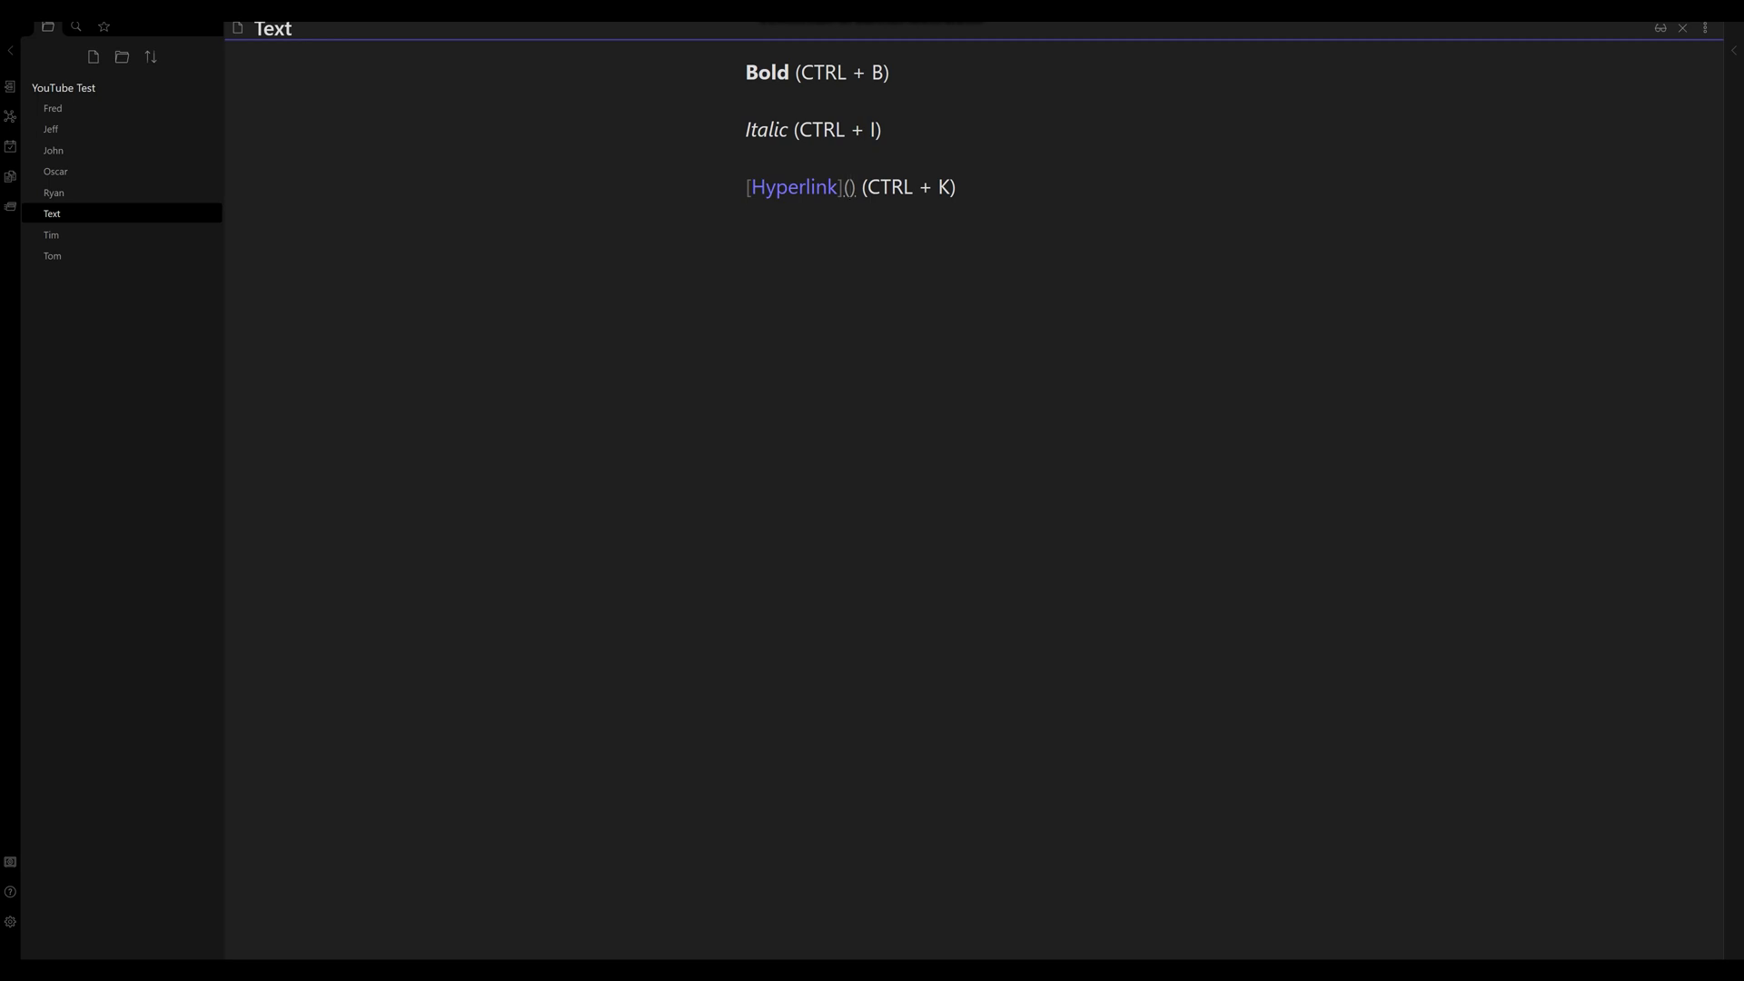
type("www")
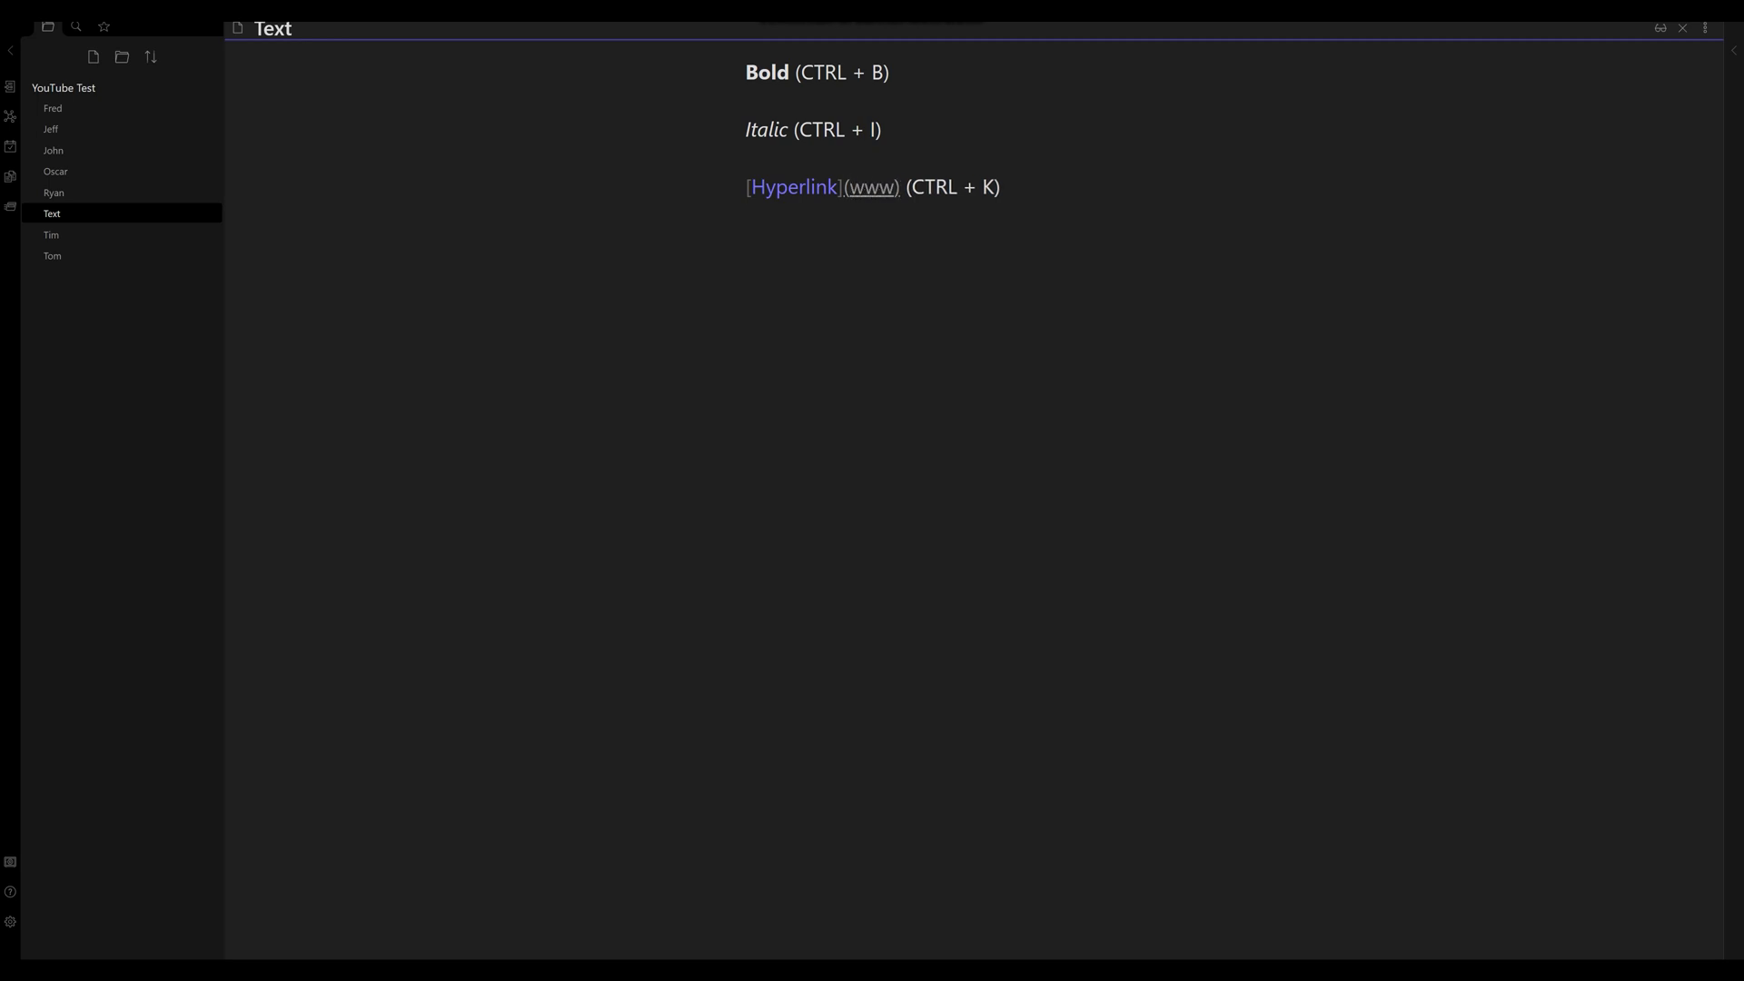
type(".google.com")
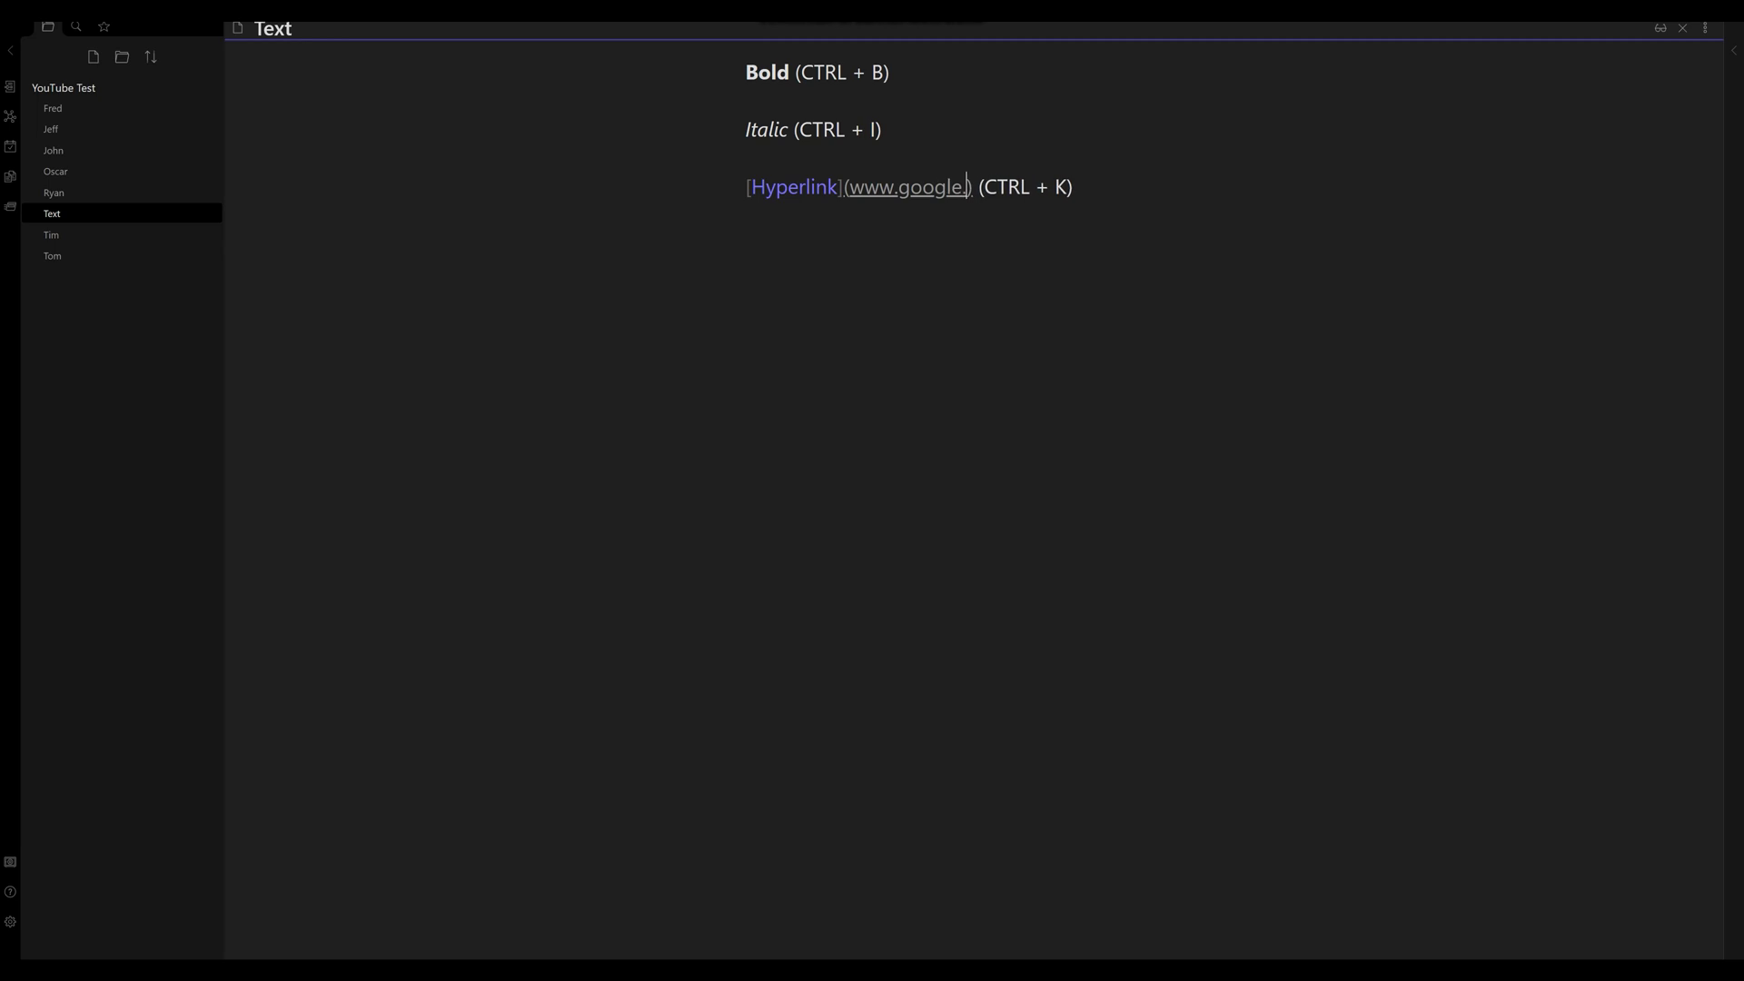
key("Down")
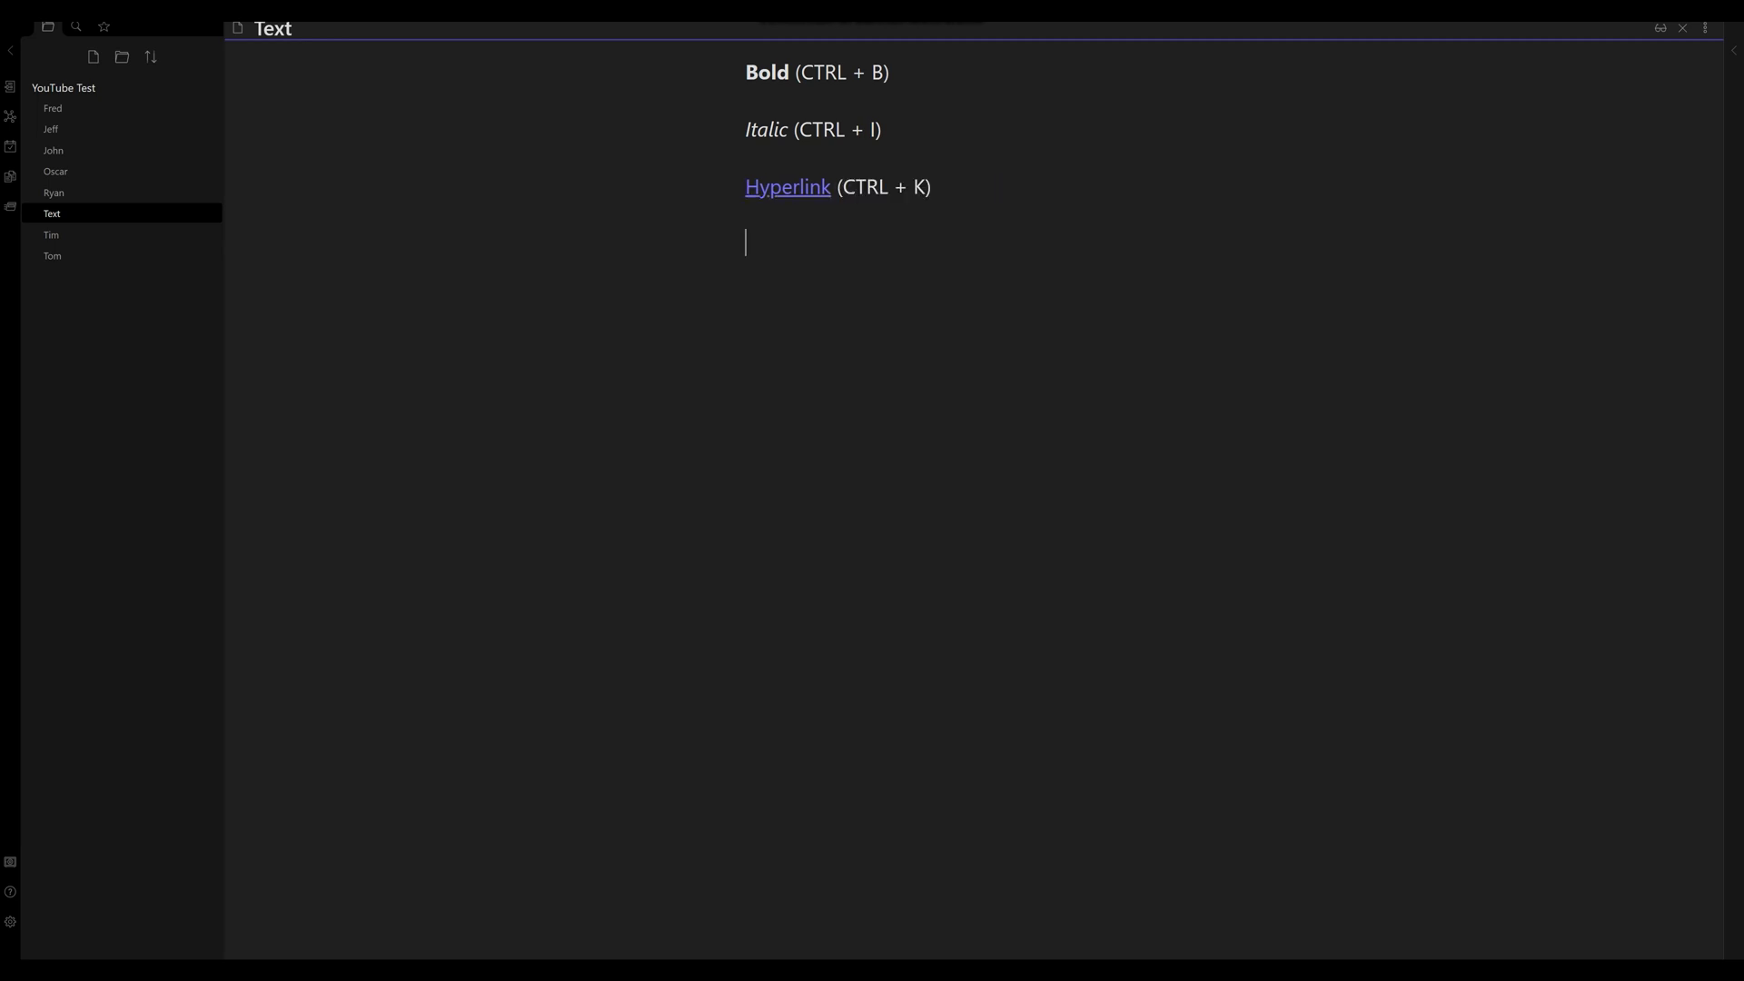
Add a bold "Hello!" line below the hyperlink line in the Text note.
key("ctrl+b")
type("Hello!")
key("Return")
Search within the Text note for "Bold" and close the search.
key("ctrl+f")
type("Bold")
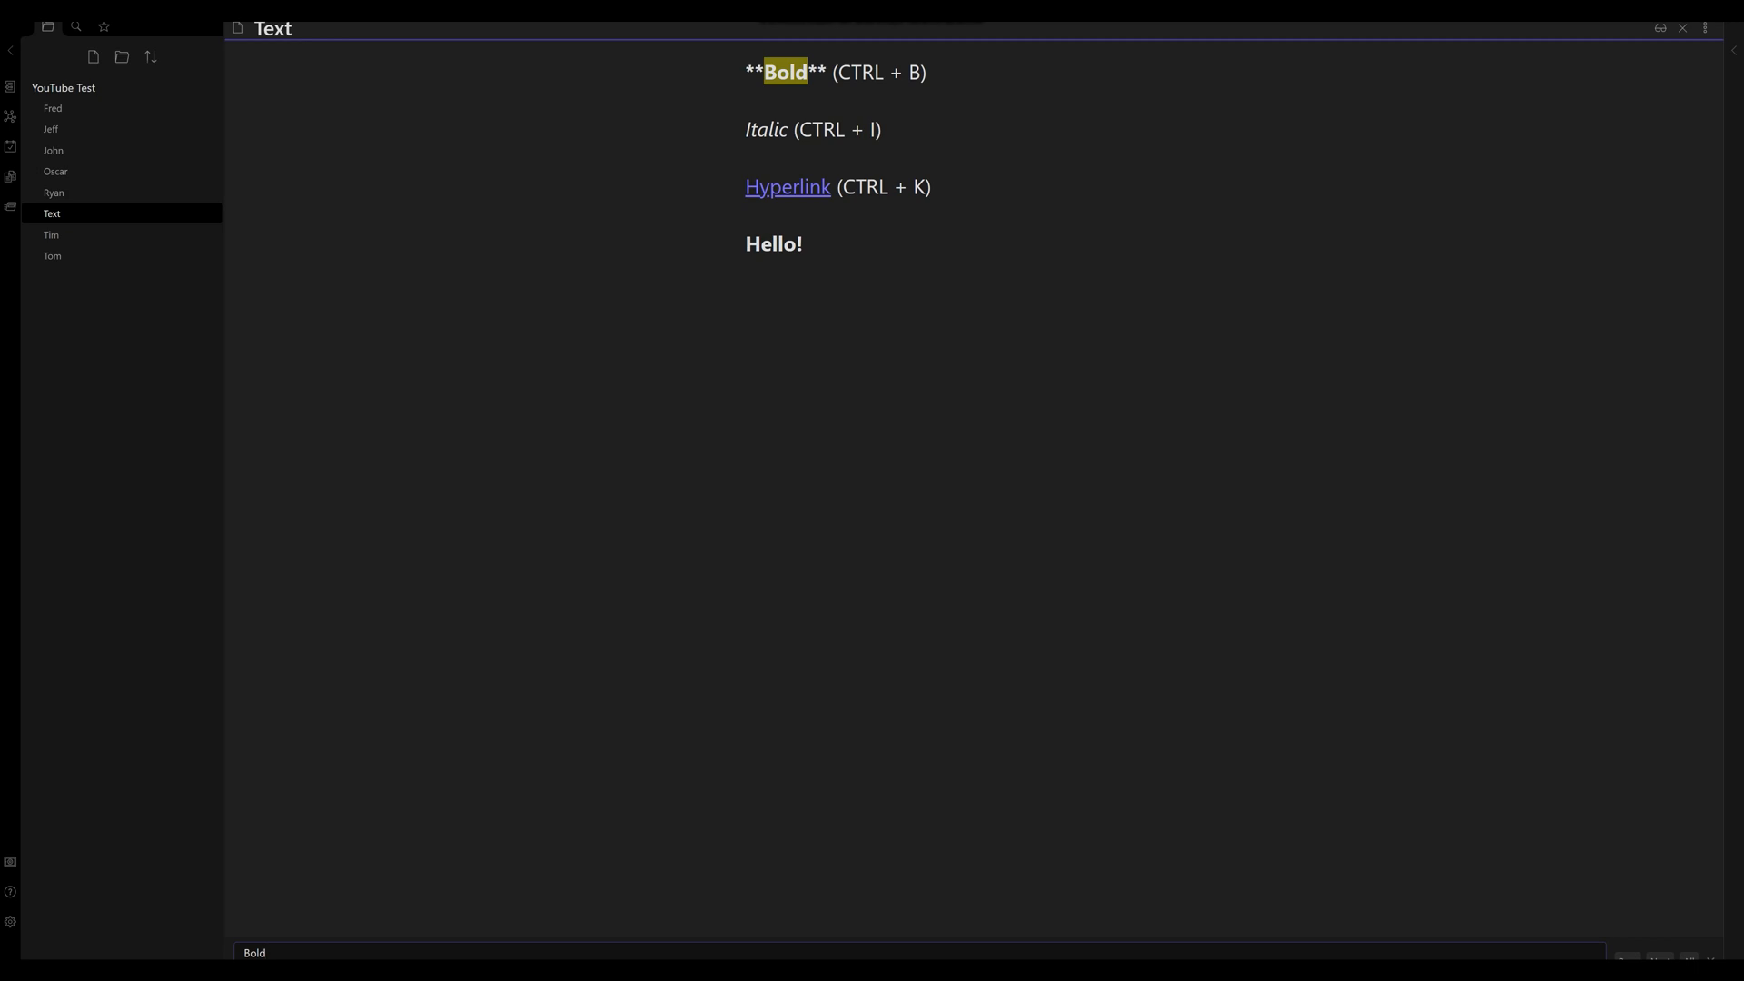
key("Escape")
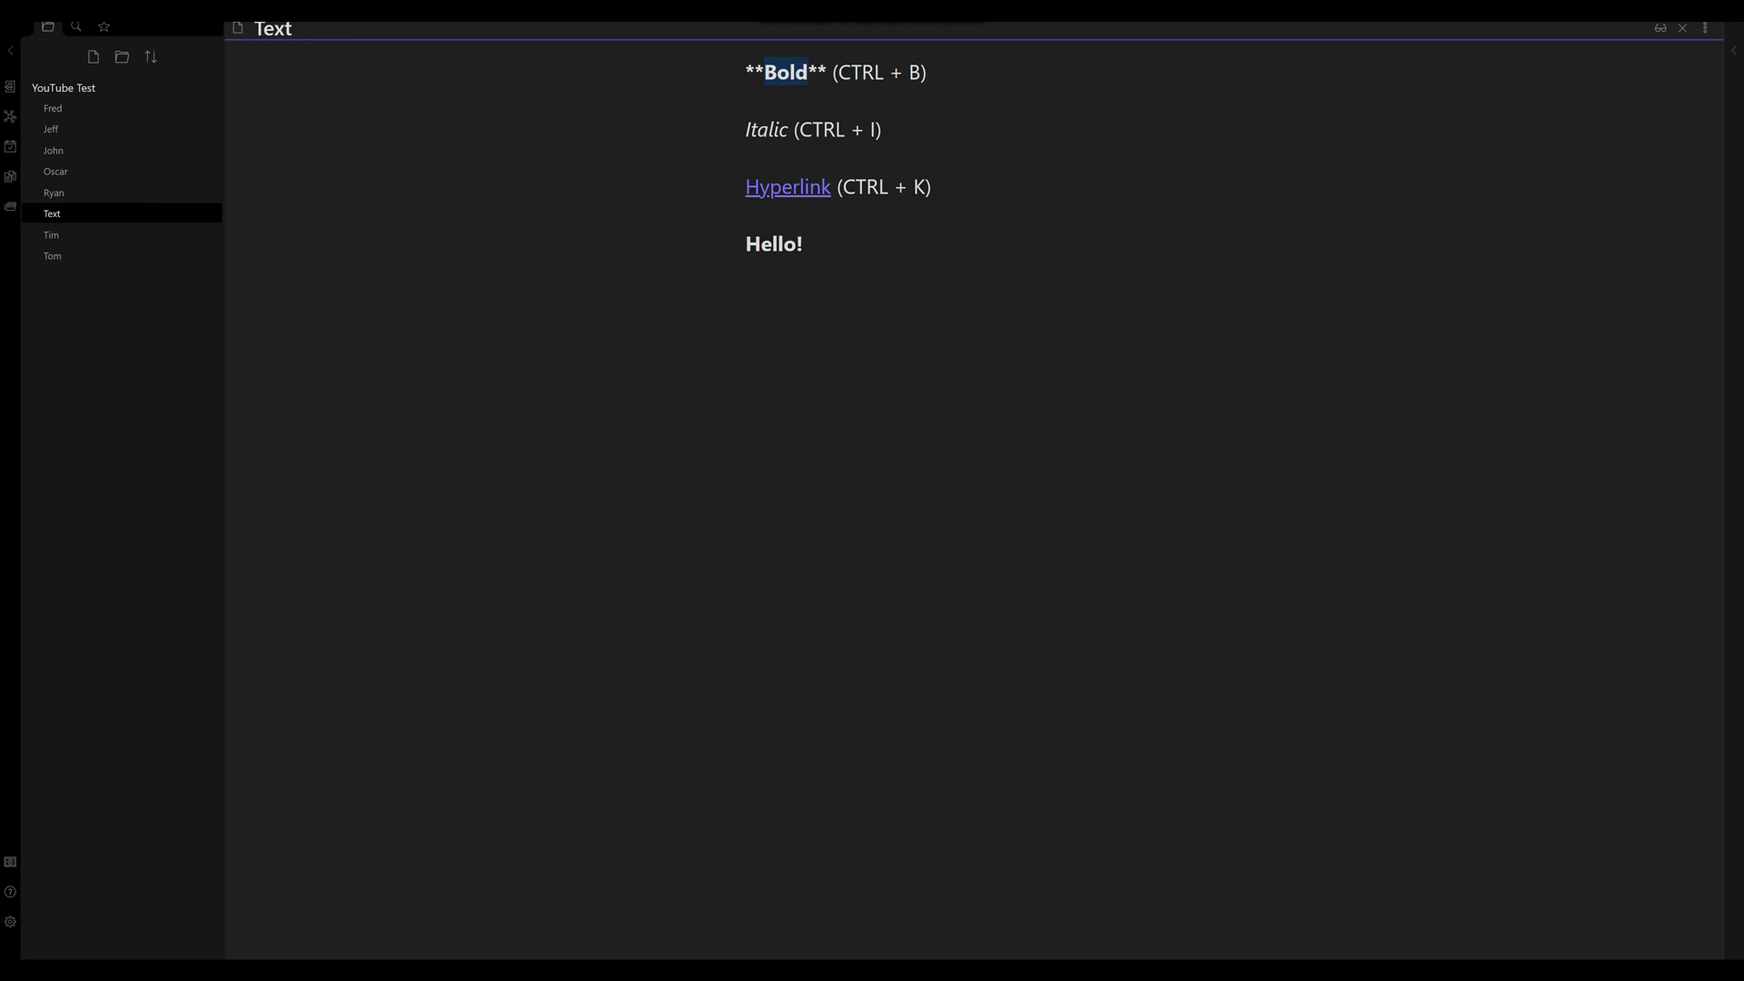
Search all notes in the vault for the third person's name, replacing the previous search term.
key("ctrl+shift+f")
key("BackSpace")
key("BackSpace")
key("BackSpace")
key("BackSpace")
type("Oscar")
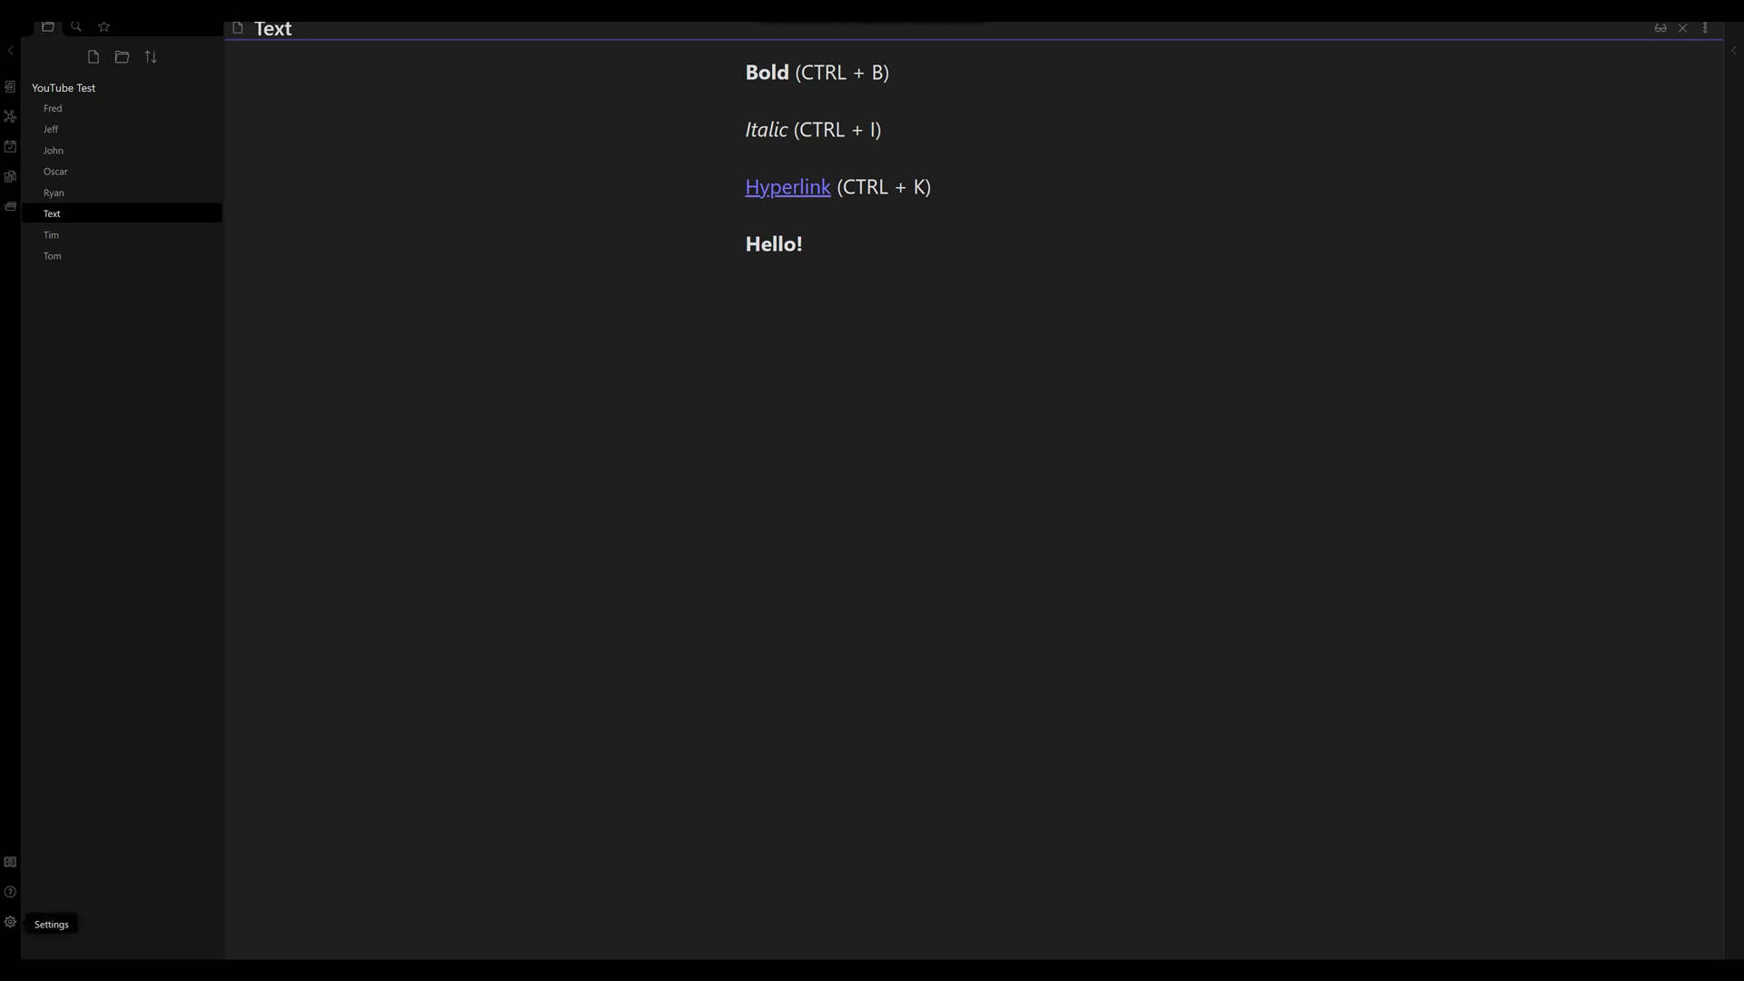
Turn off readable line length in the editor settings and fill the line below "Hello!" with repeated capital H's until it wraps.
left_click(10, 922)
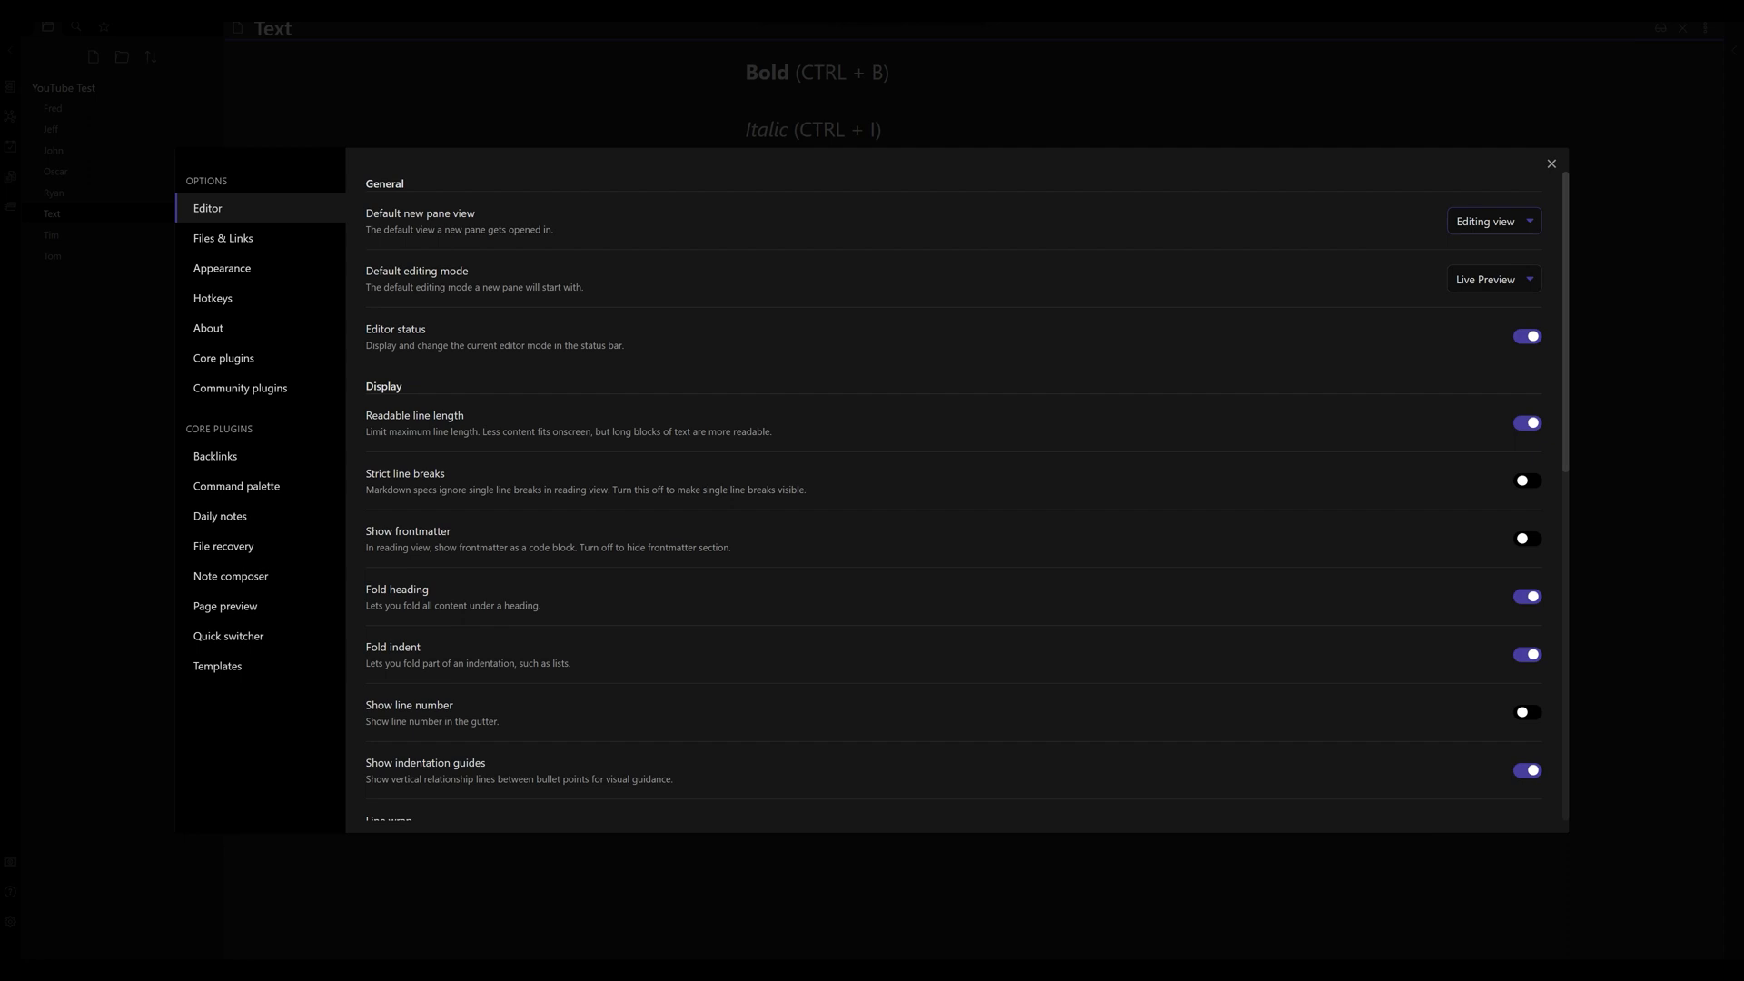
left_click(1527, 423)
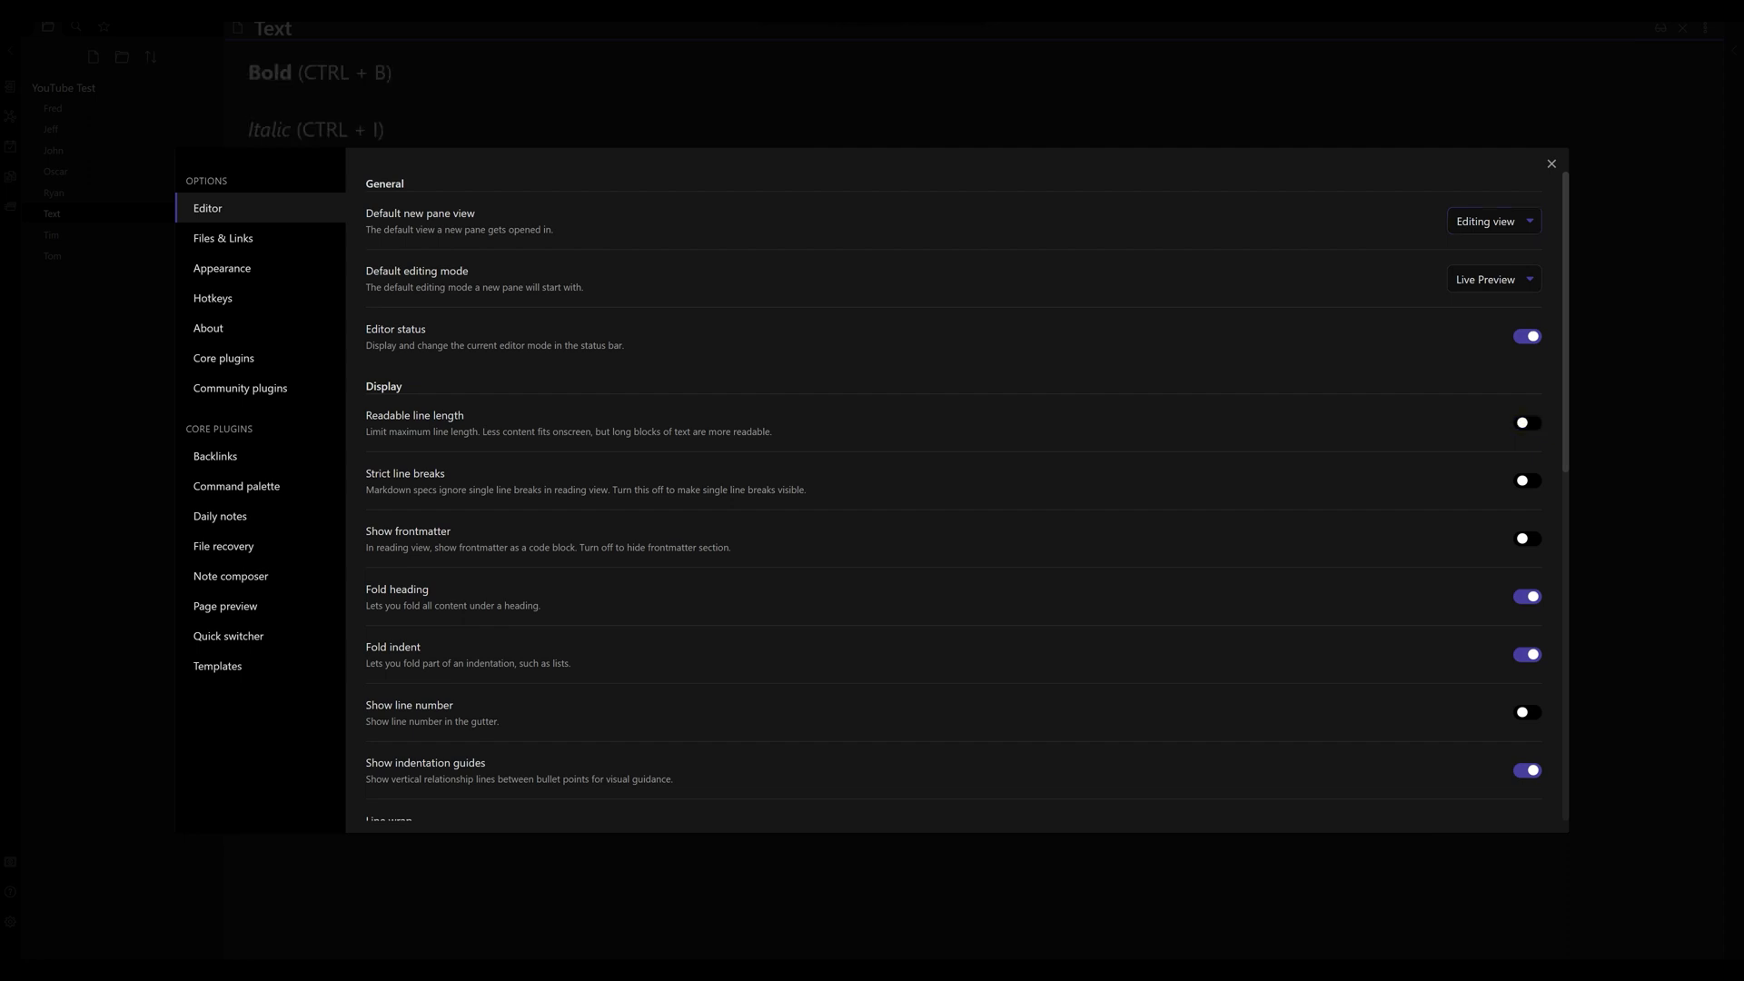
key("Escape")
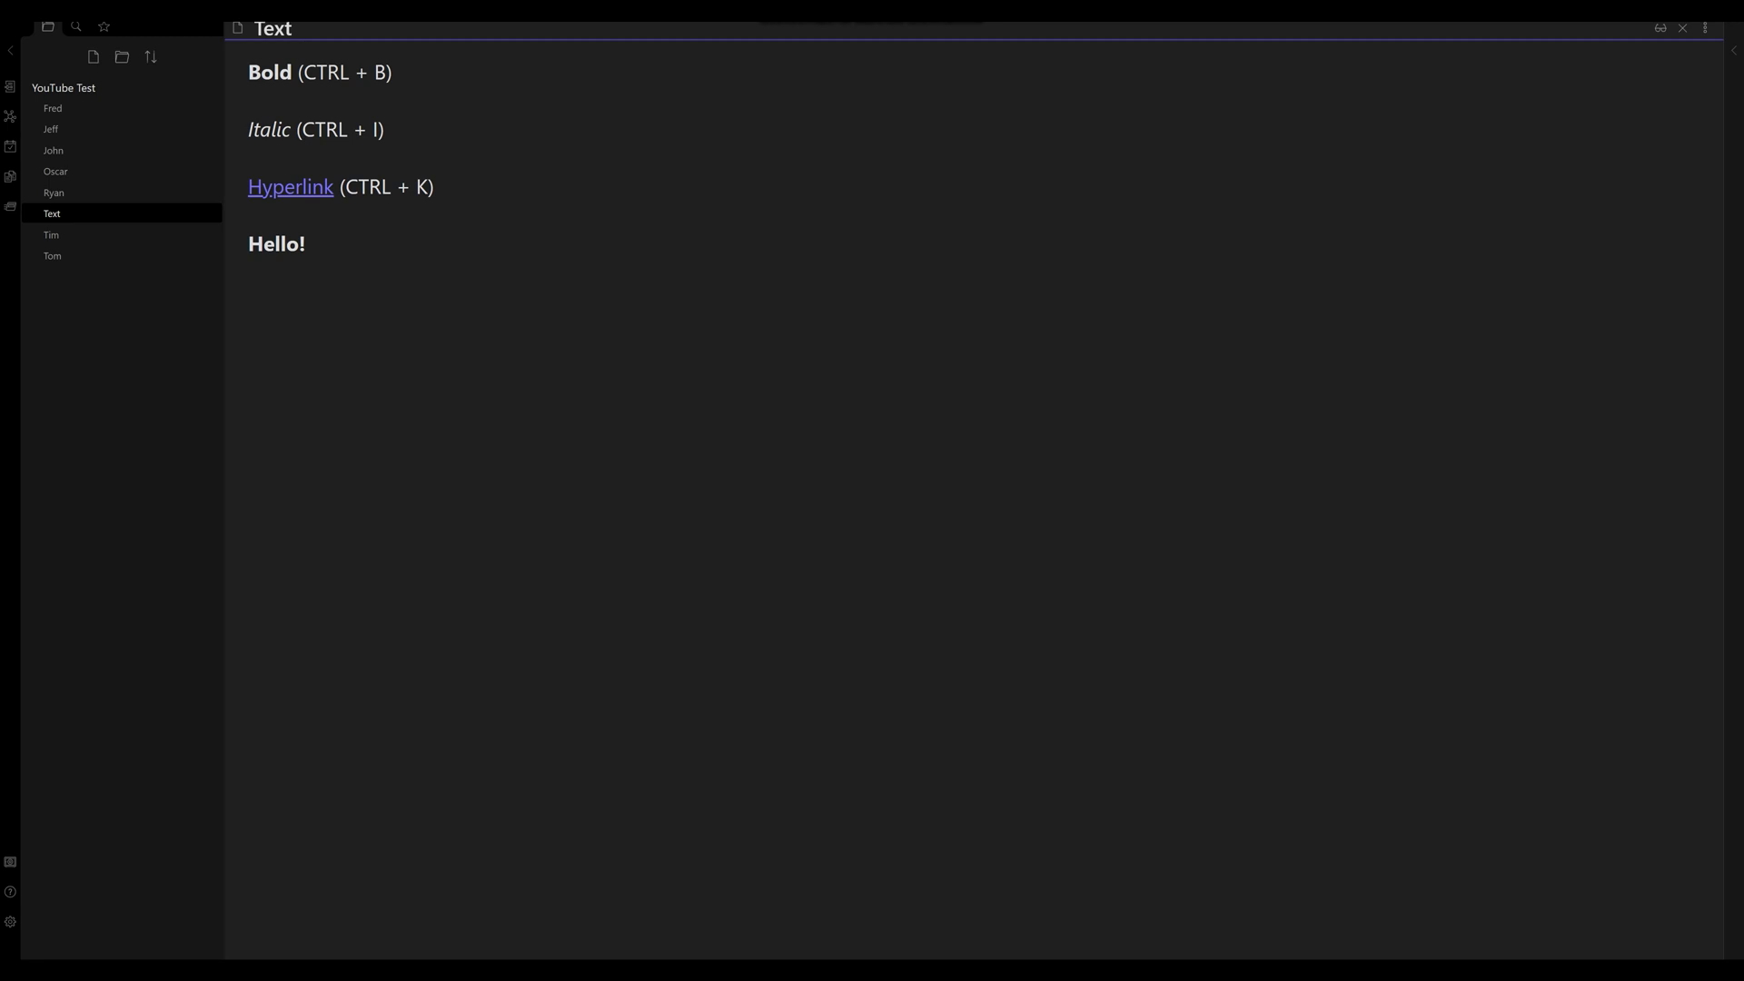
type("HHHHHHHHHHHHHHHHHHHHHHHHHHHHHHHH")
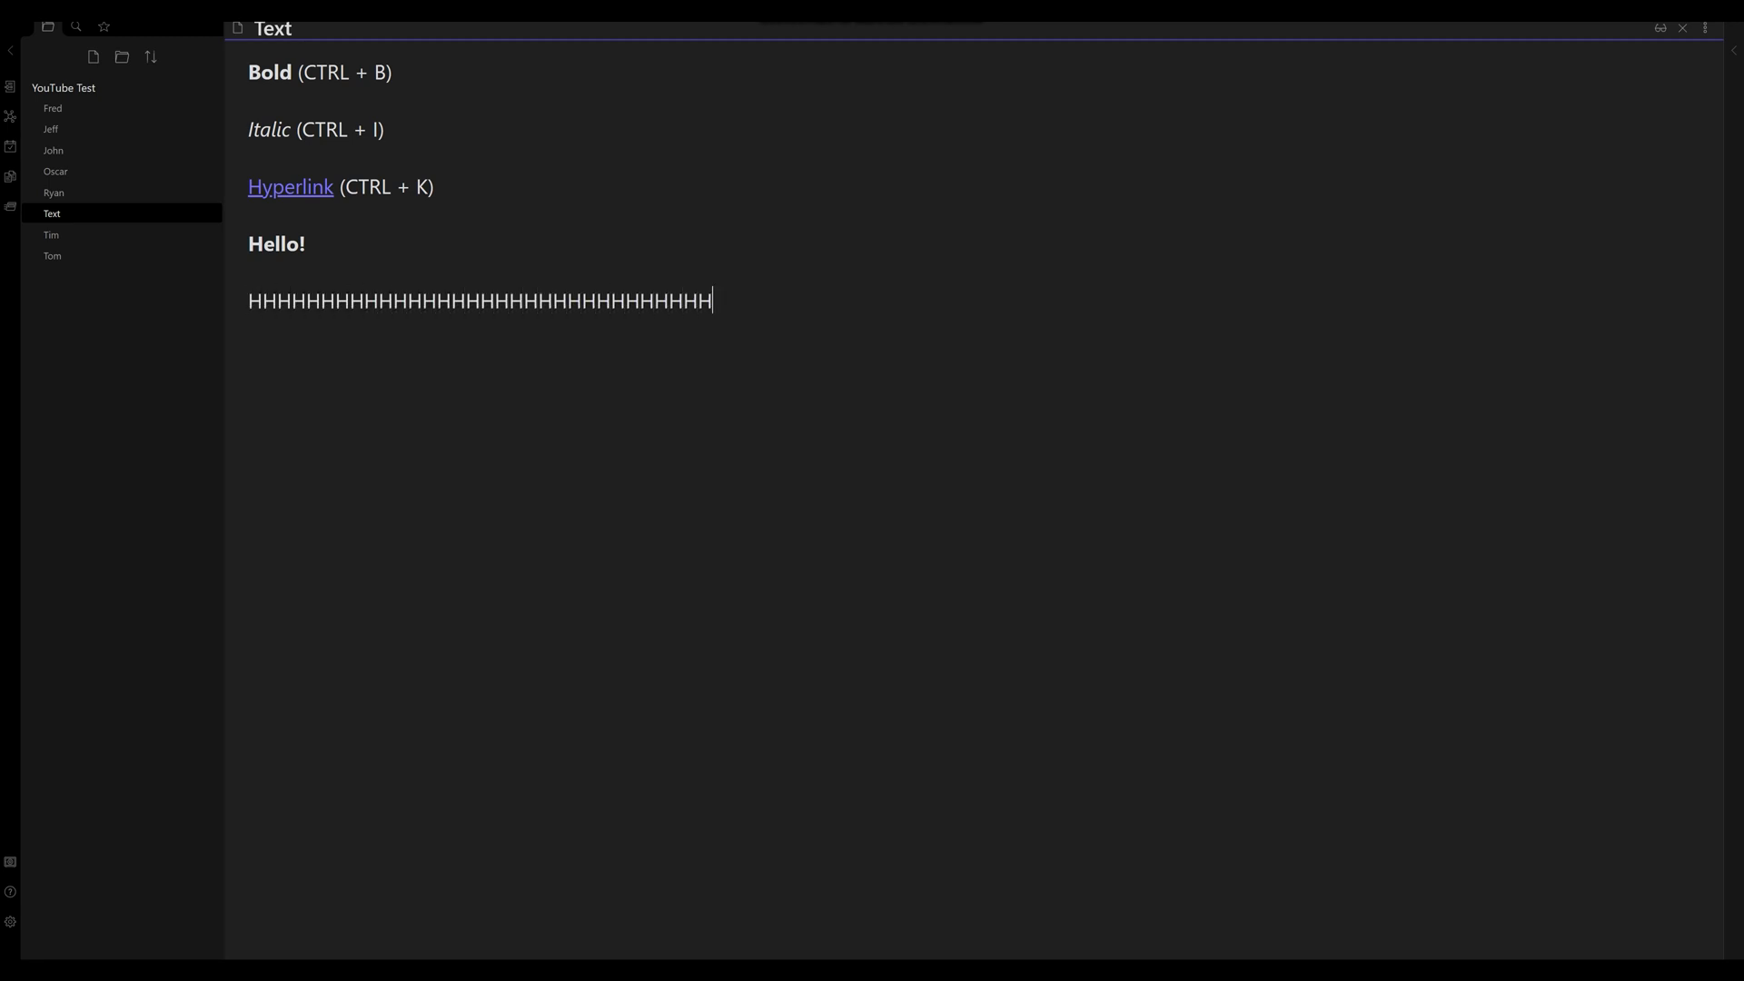
type("HHHHHHHHHHHHHHHHHHHHHHHHHHHHHHHHHHHHHHHHHHHHHHHHHHHHHHHHHHHHHHHHHHHHH")
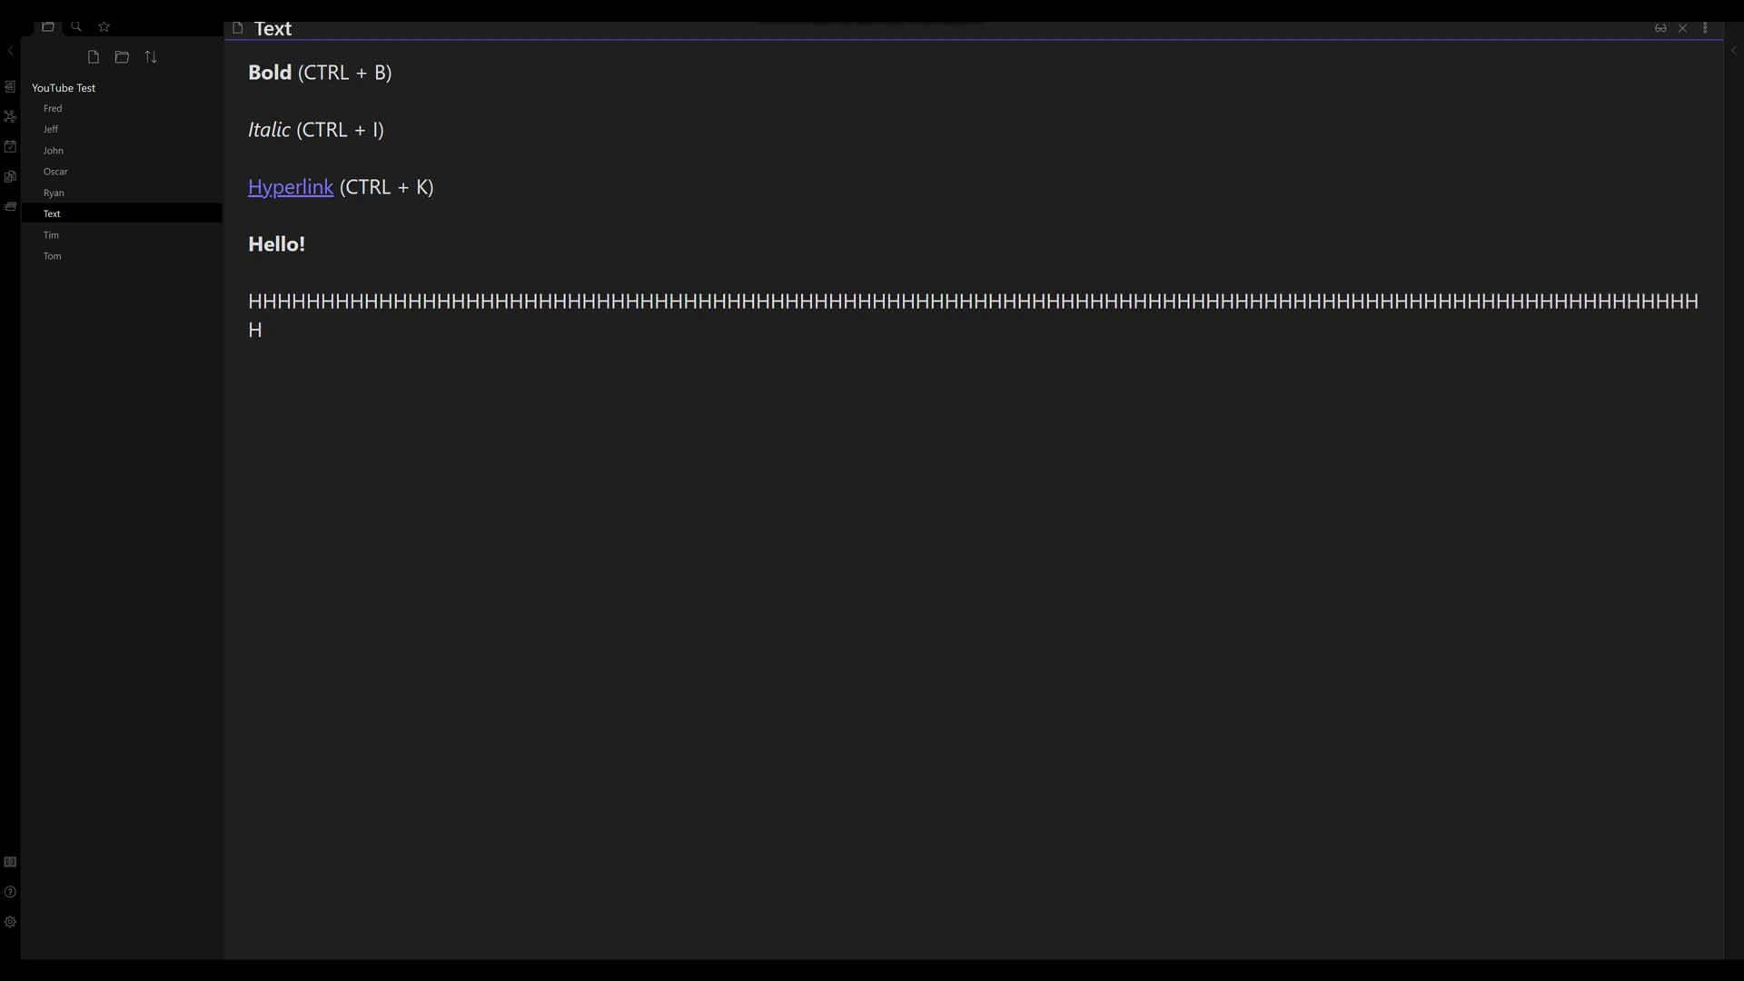